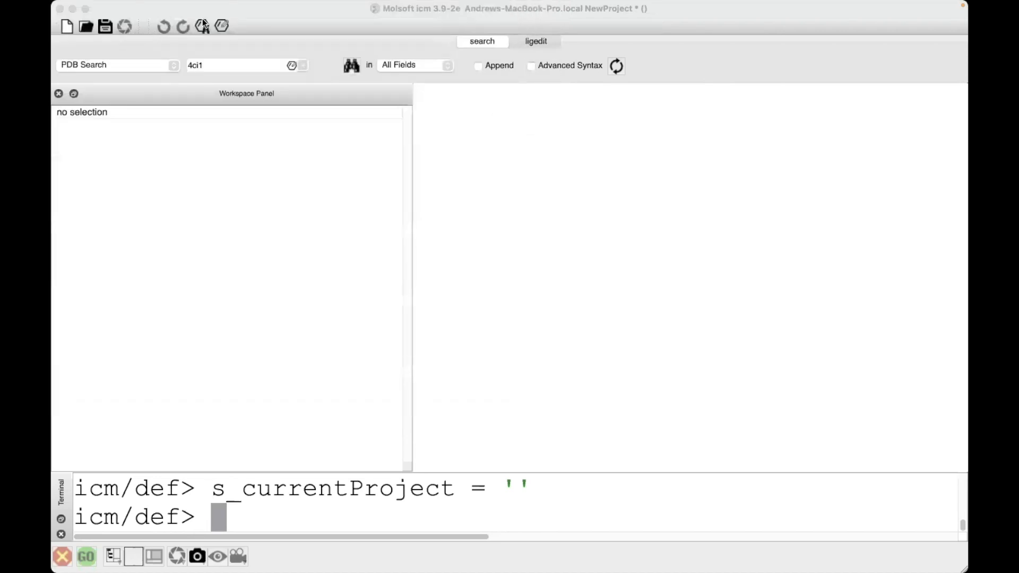
# - Load structure 4ci1 through the PDB search and add 3mxf to the project with the command read pdb "3mxf"
pyautogui.click(351, 65)
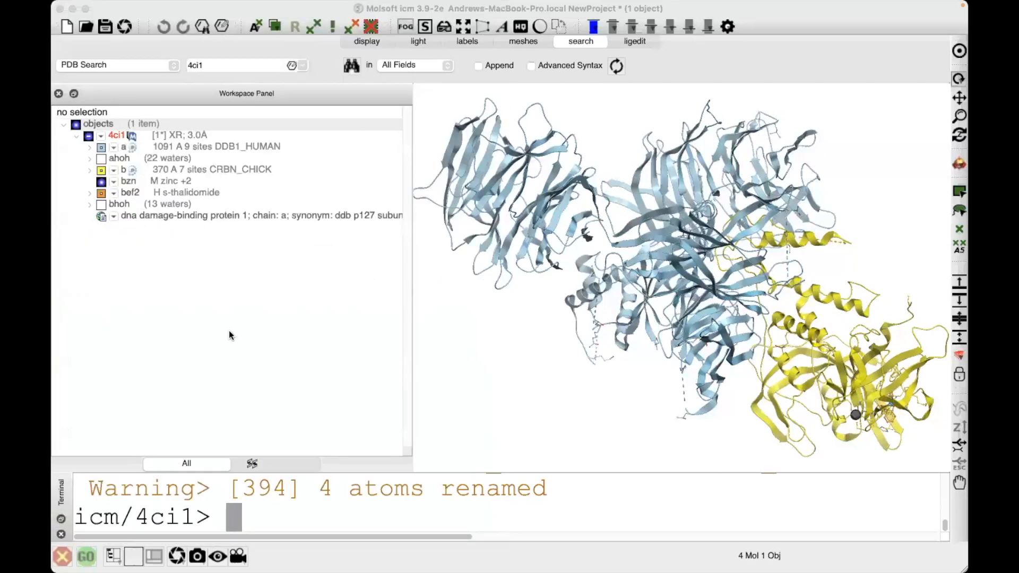
pyautogui.click(253, 510)
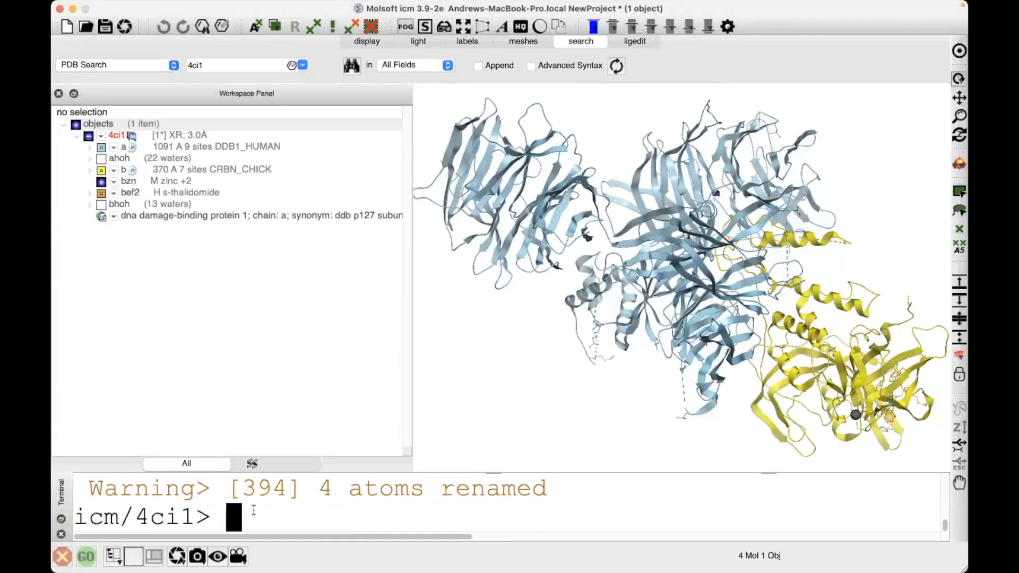
pyautogui.write('read ')
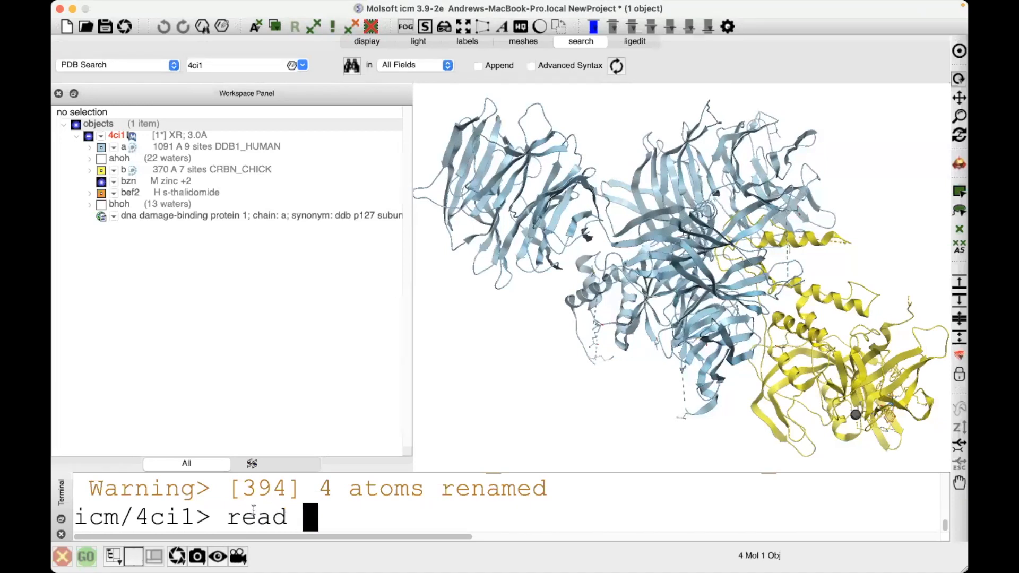
pyautogui.write('pdb ')
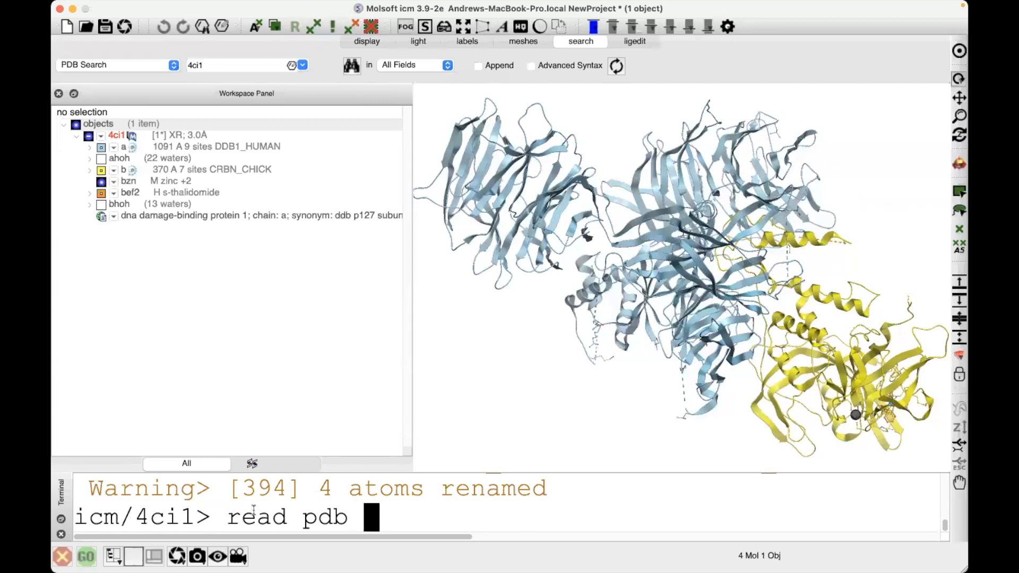
pyautogui.write('"')
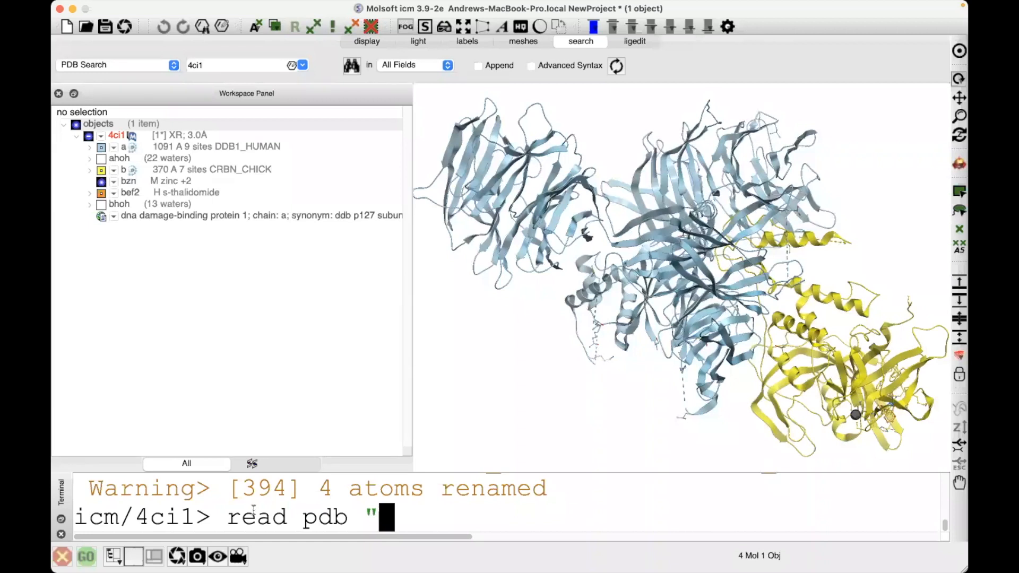
pyautogui.write('3mx')
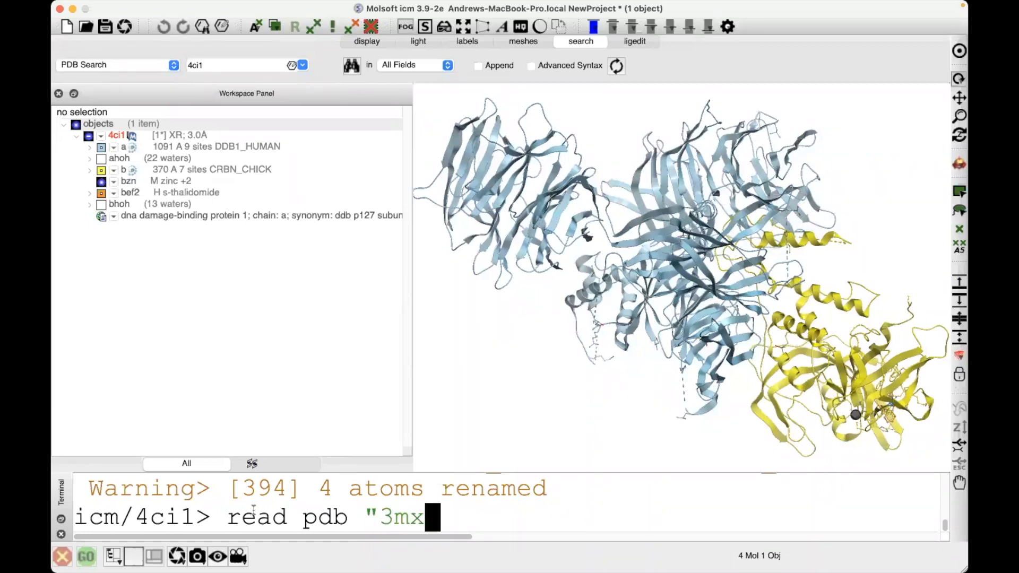
pyautogui.press('super+Tab')
pyautogui.press('super+Tab')
pyautogui.press('super+Tab')
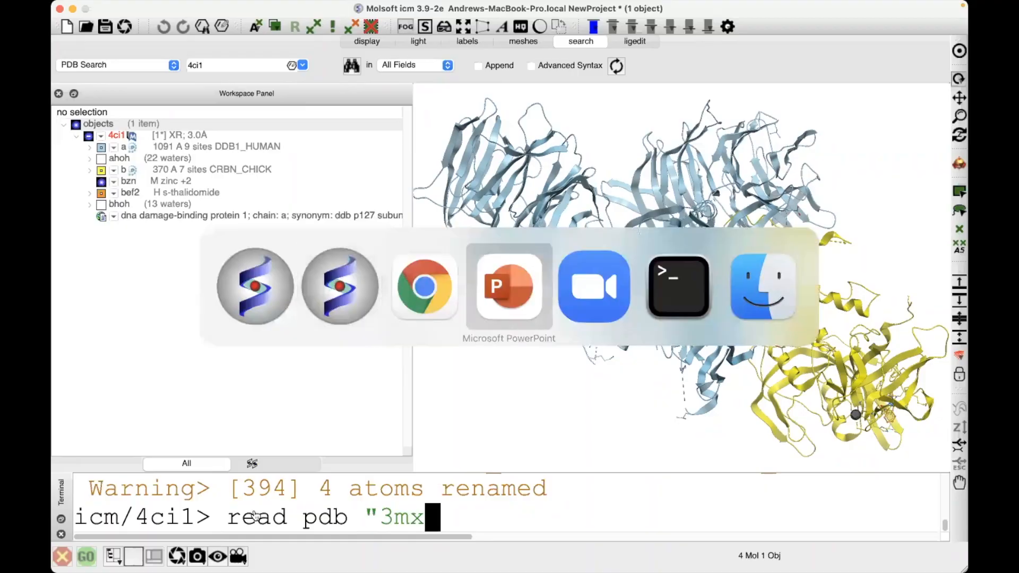
pyautogui.press('super+Tab')
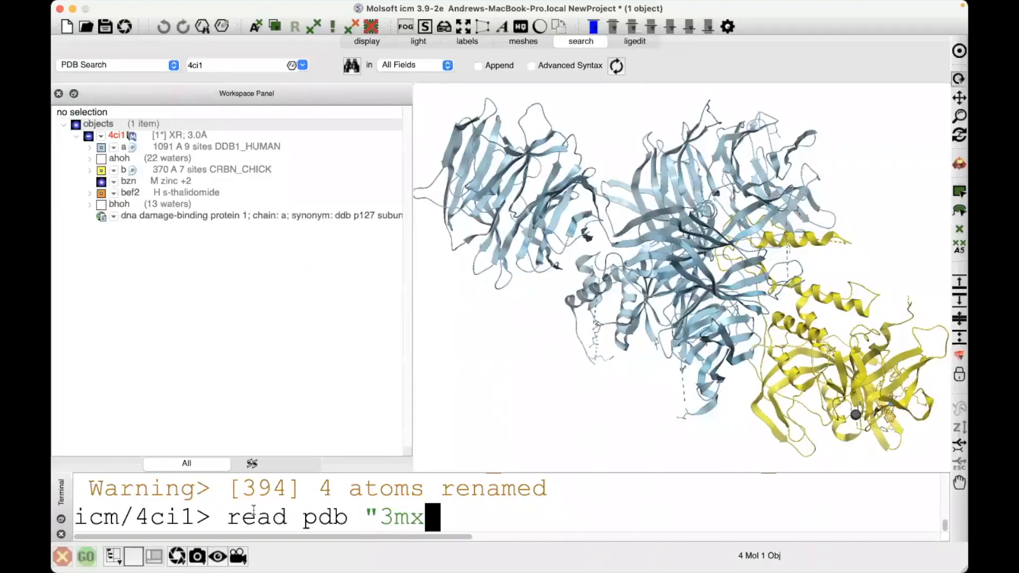
pyautogui.write('f"')
pyautogui.press('Return')
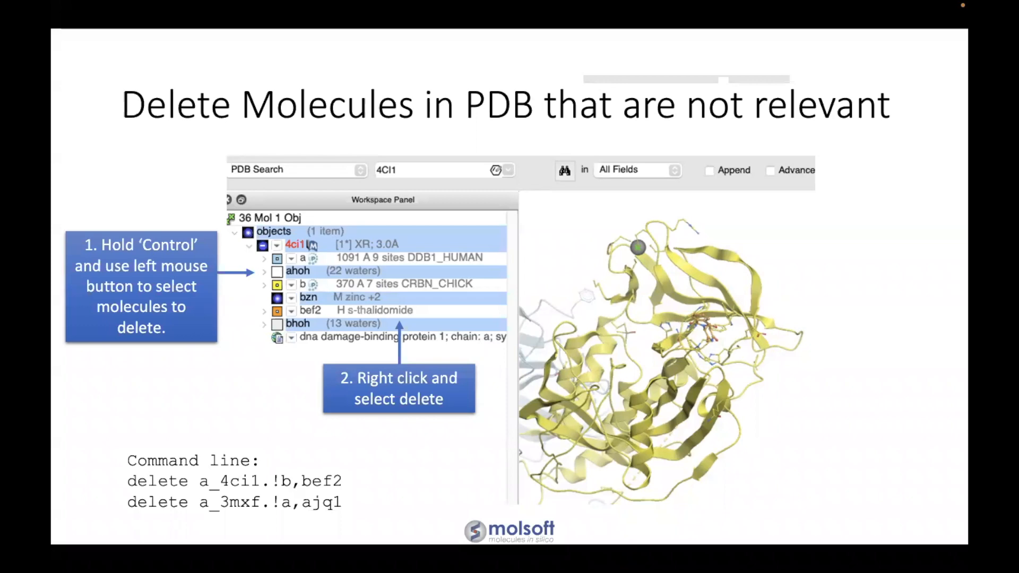
# - Return to the ICM project and delete the zinc molecule bzn from the 4ci1 object
pyautogui.press('super+Tab')
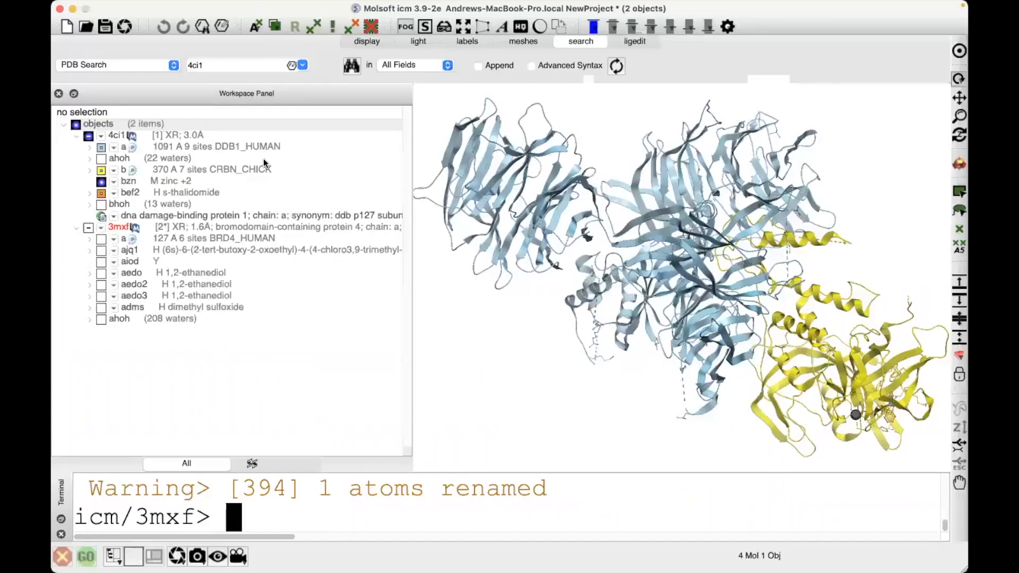
pyautogui.click(167, 180)
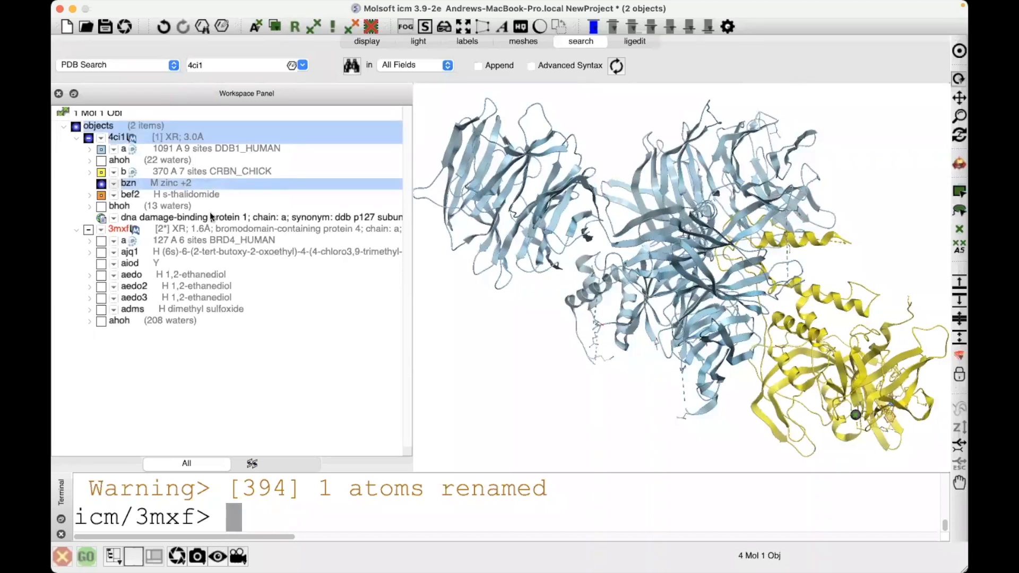
pyautogui.rightClick(181, 182)
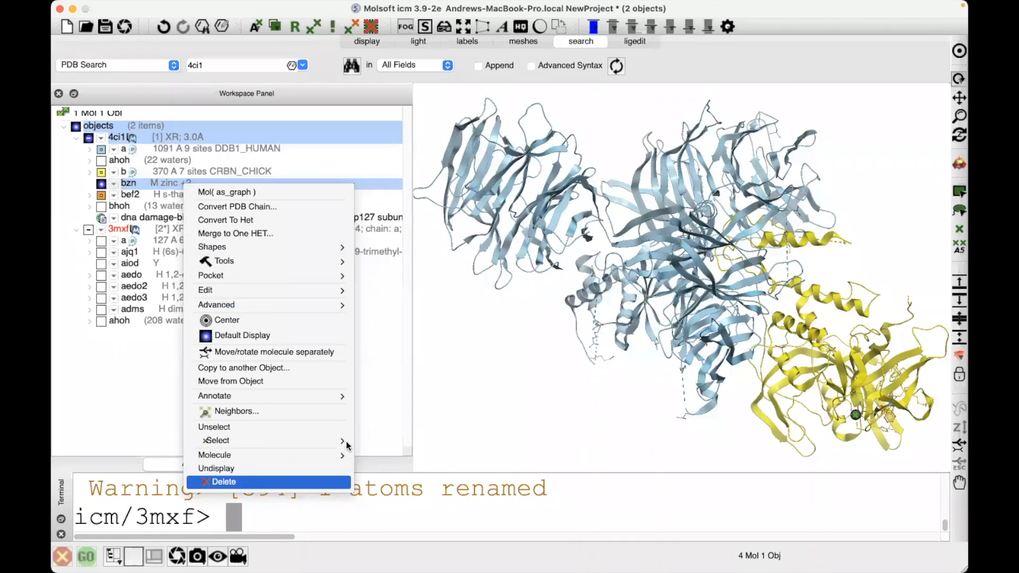
pyautogui.click(223, 482)
pyautogui.click(601, 310)
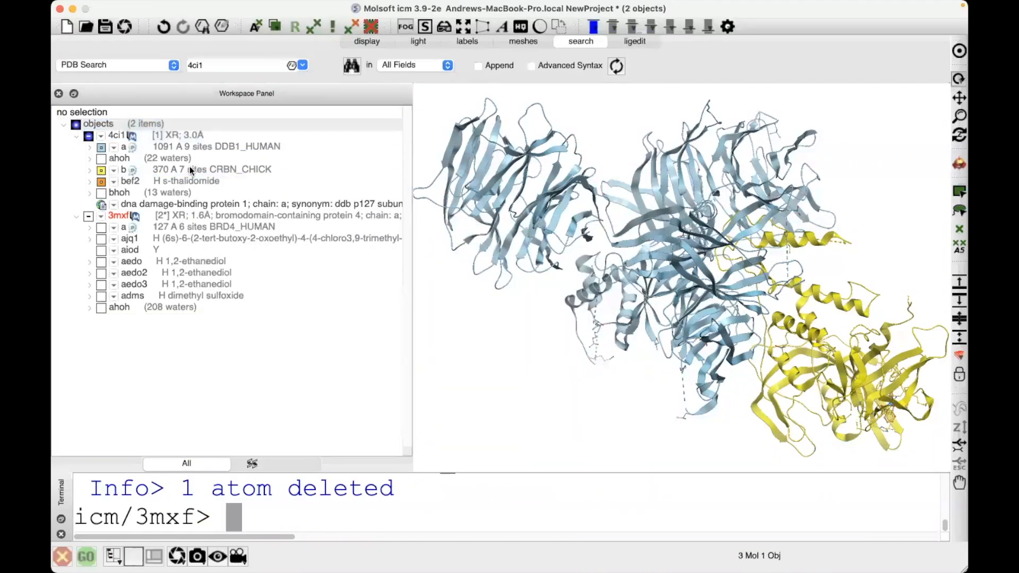
# - Delete the DDB1_HUMAN chain a together with its waters ahoh from the 4ci1 object
pyautogui.click(183, 159)
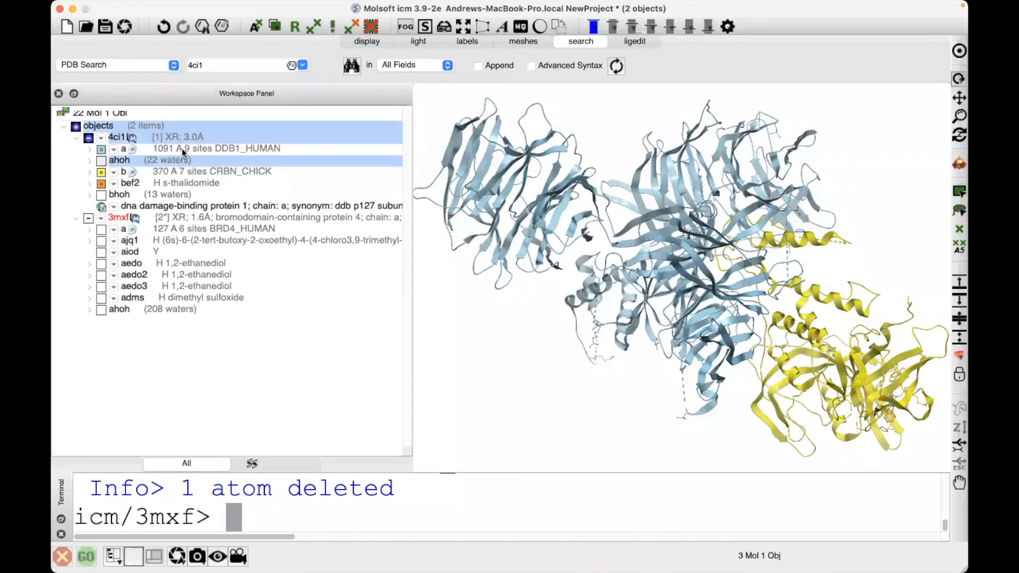
pyautogui.keyDown('shift'); pyautogui.click(181, 148); pyautogui.keyUp('shift')
pyautogui.rightClick(182, 147)
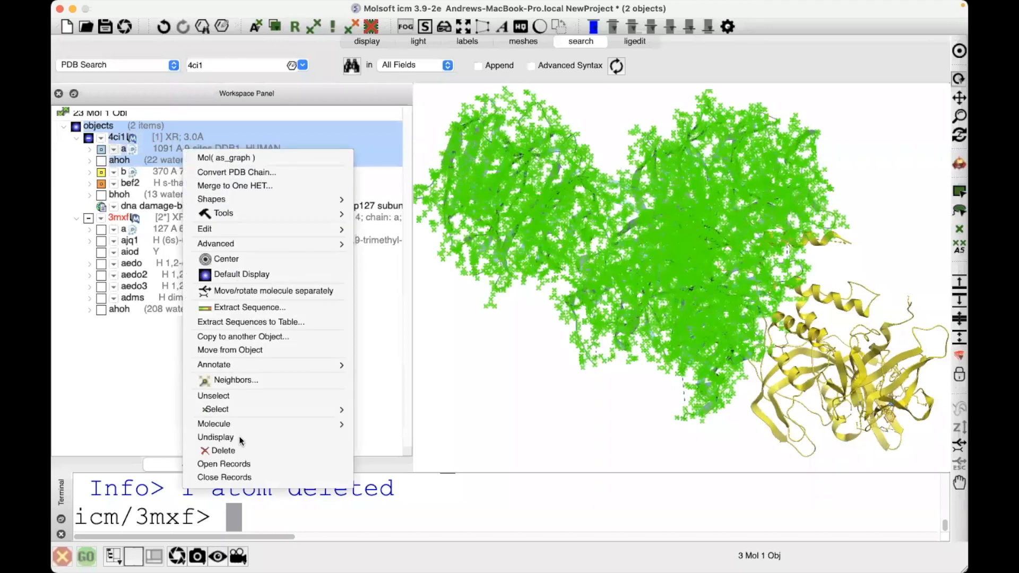
pyautogui.click(239, 449)
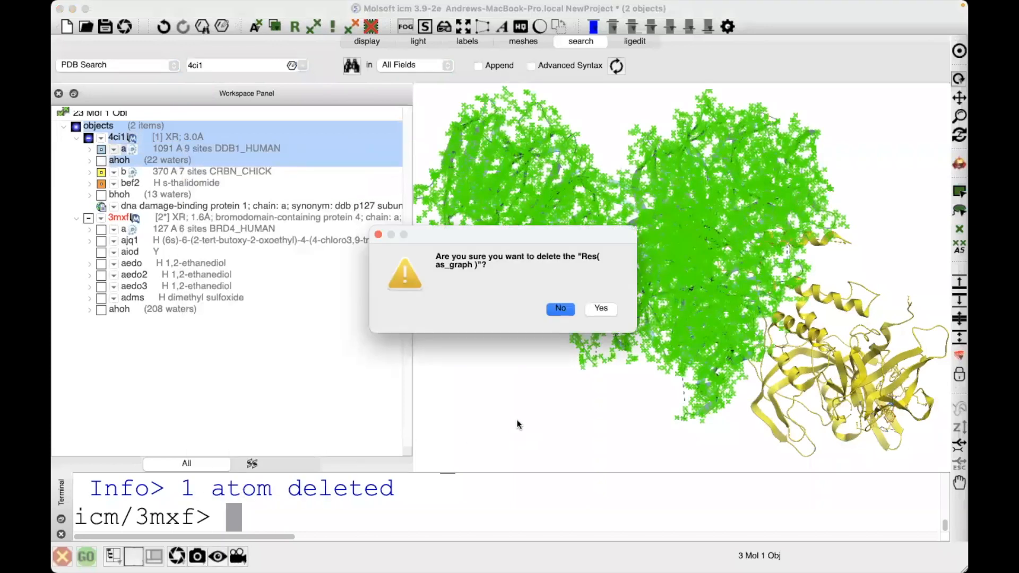
pyautogui.click(599, 310)
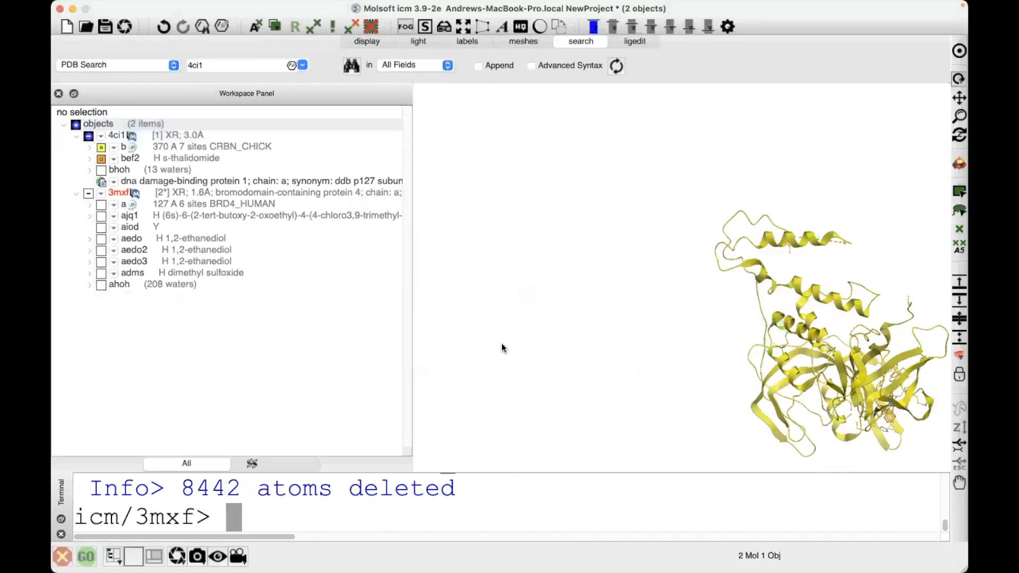
# - Delete the remaining waters bhoh from the 4ci1 object
pyautogui.rightClick(175, 170)
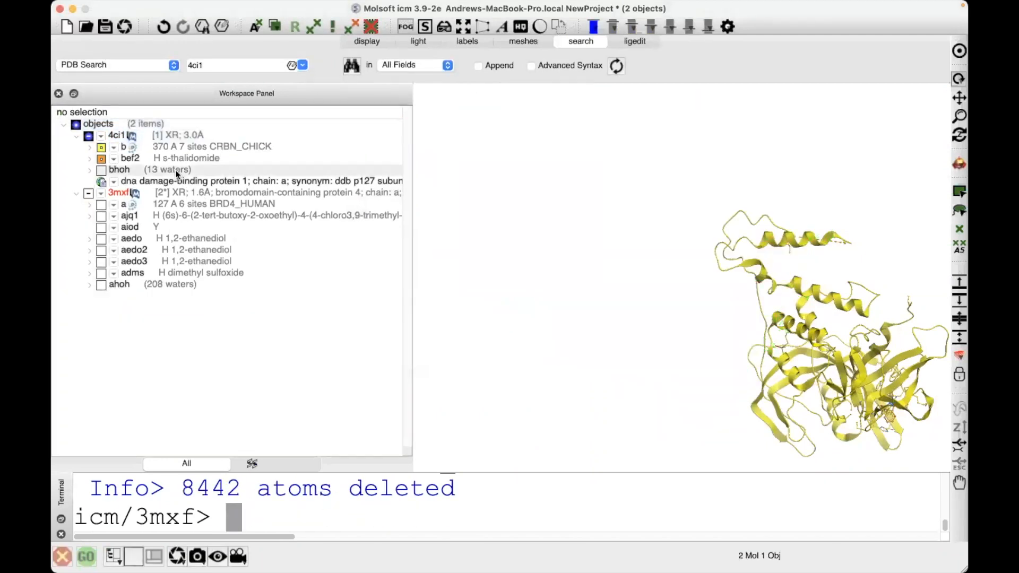
pyautogui.click(213, 234)
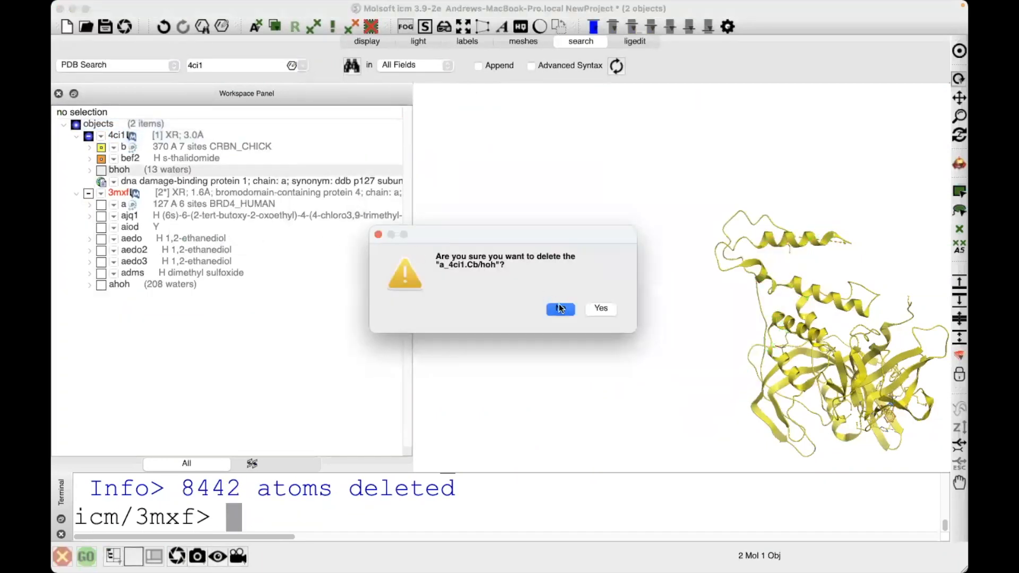
pyautogui.click(597, 308)
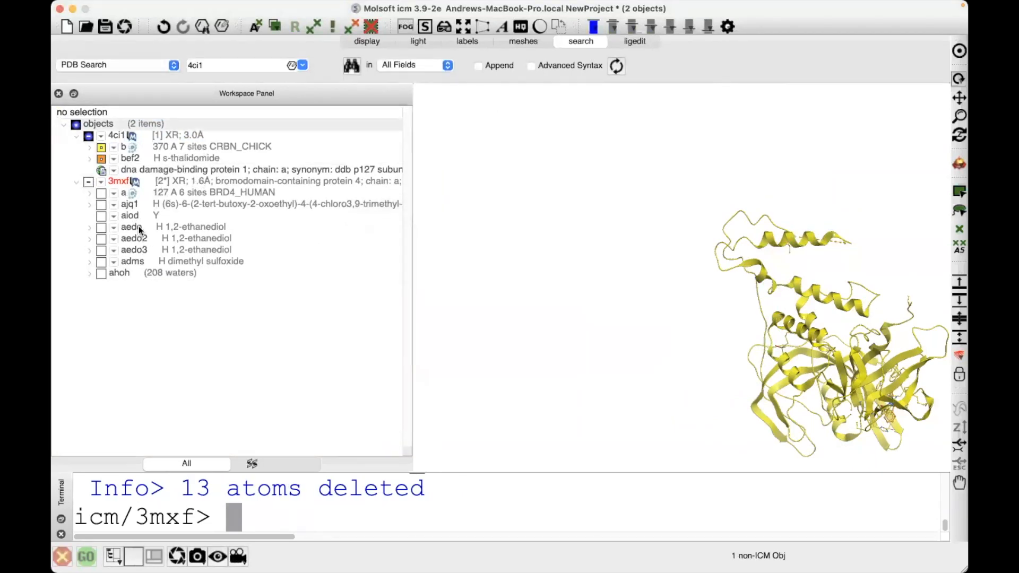
# - Display the 3mxf structure and center the 3D view on its BRD4_HUMAN chain a
pyautogui.click(89, 182)
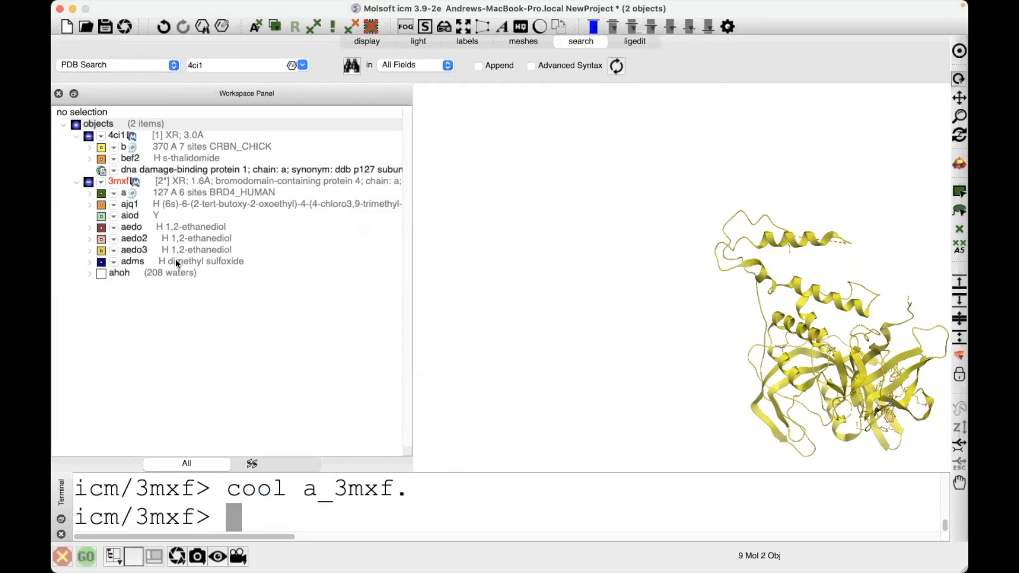
pyautogui.rightClick(161, 252)
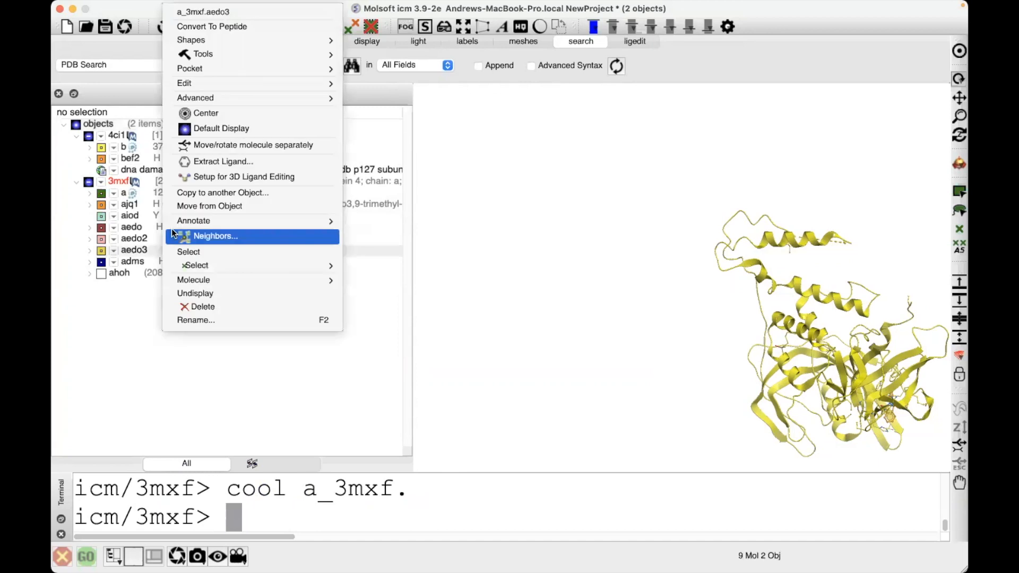
pyautogui.click(136, 240)
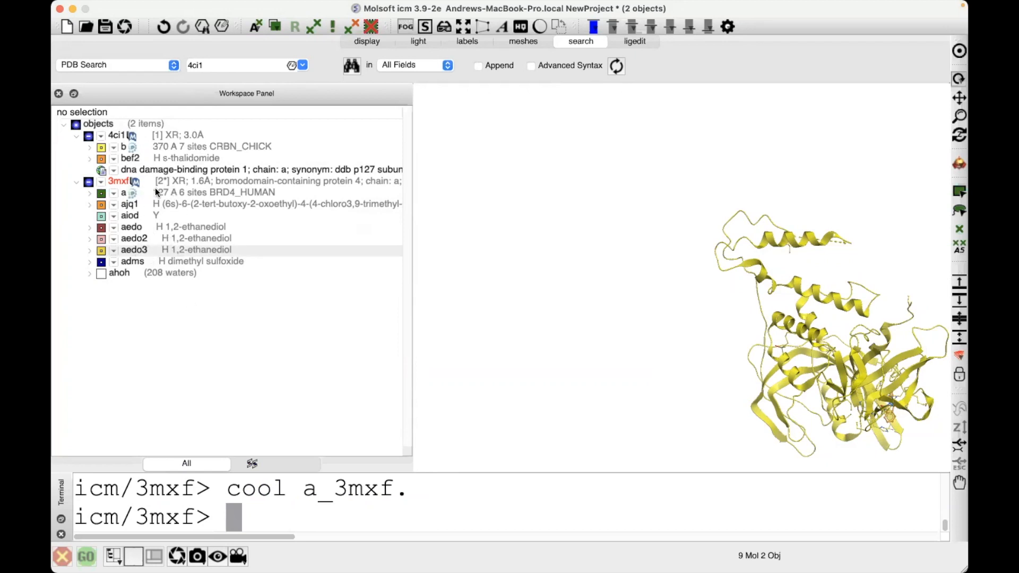
pyautogui.click(171, 193)
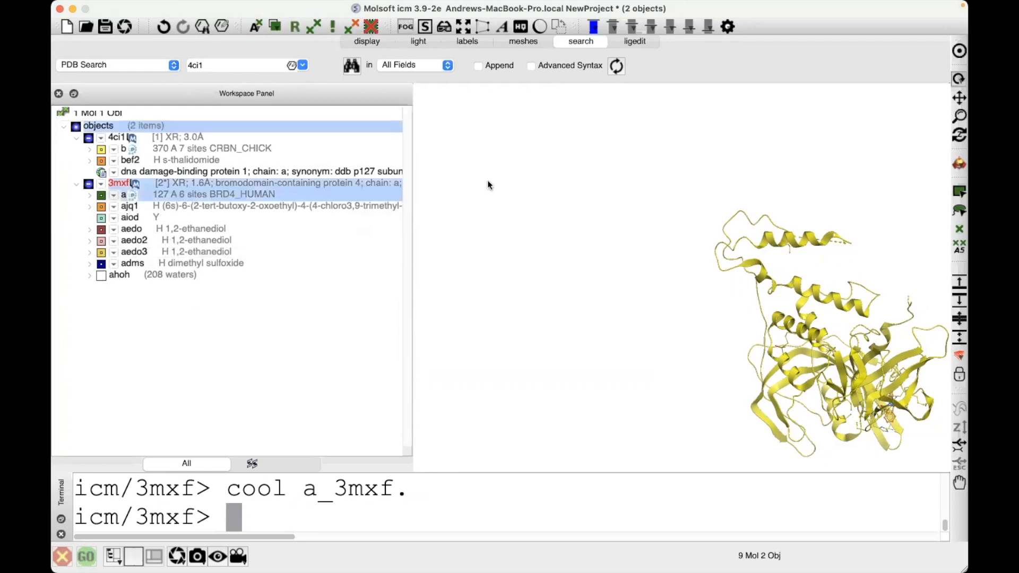
pyautogui.click(959, 50)
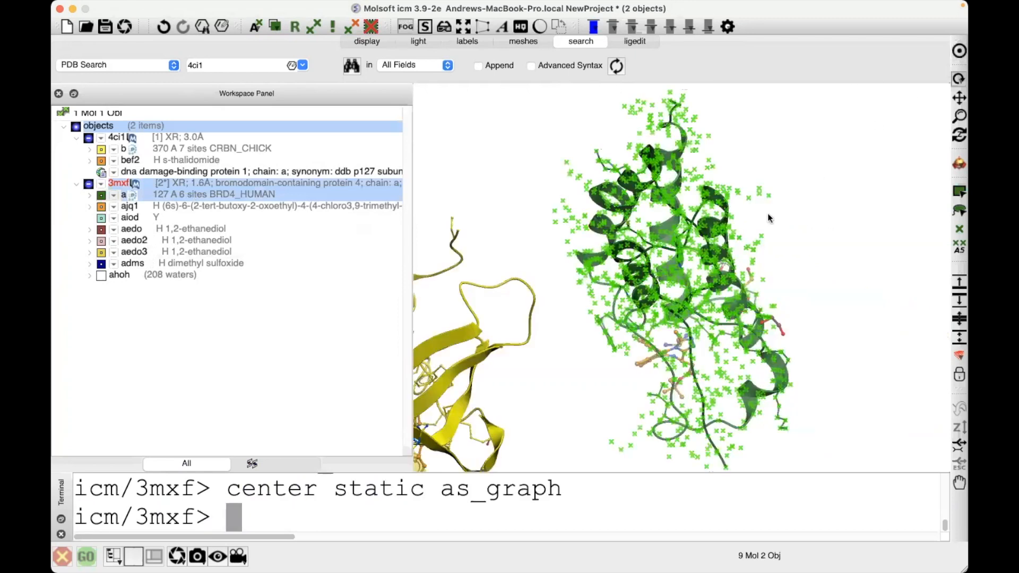
pyautogui.moveTo(607, 207); pyautogui.dragTo(569, 234)
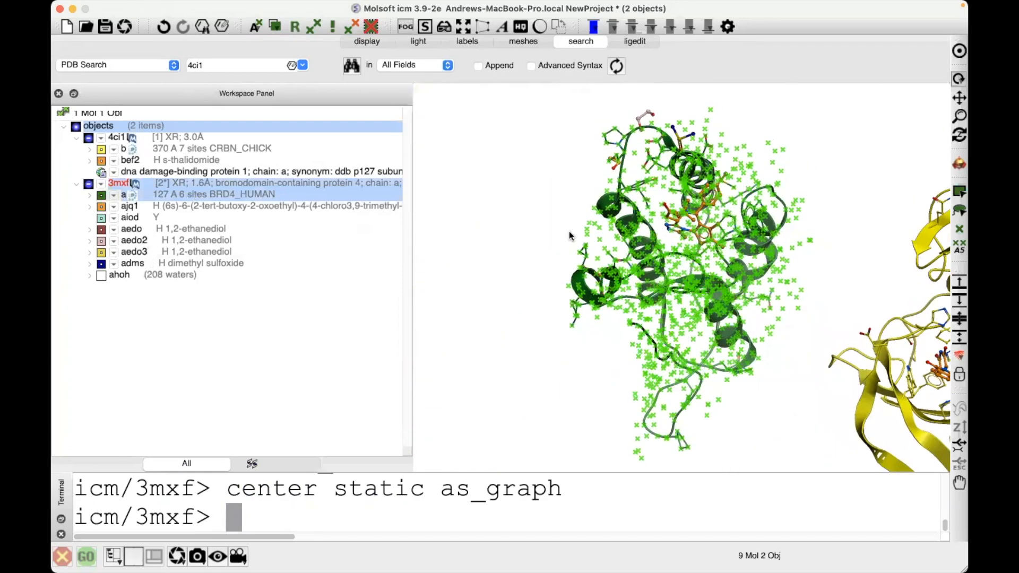
pyautogui.click(569, 235)
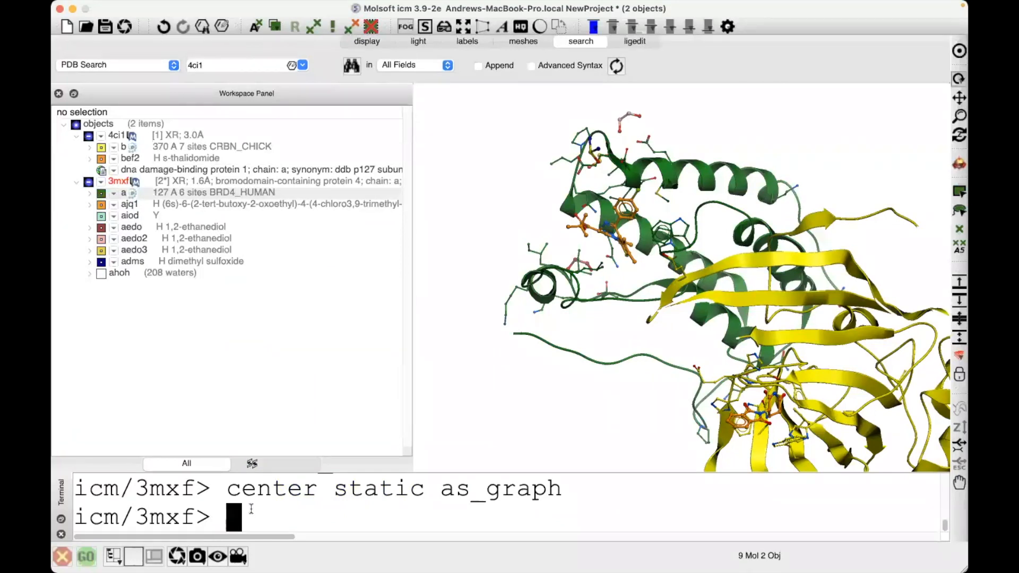
# - Run the command delete a_3mxf.!a,ajq1 to remove everything from 3mxf except chain a and the ajq1 ligand
pyautogui.write('delete aa')
pyautogui.press('BackSpace')
pyautogui.press('BackSpace')
pyautogui.press('BackSpace')
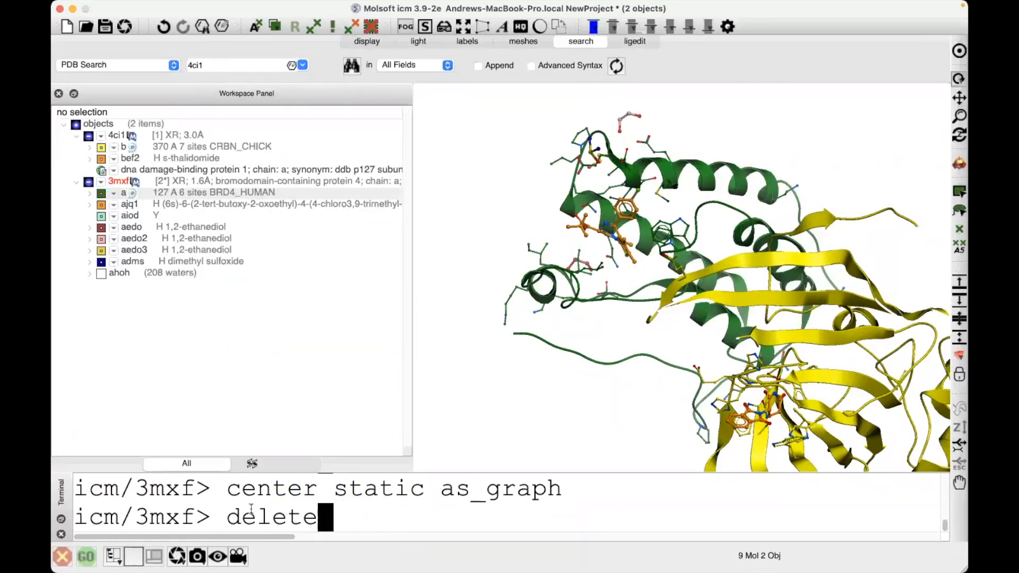
pyautogui.write('a_')
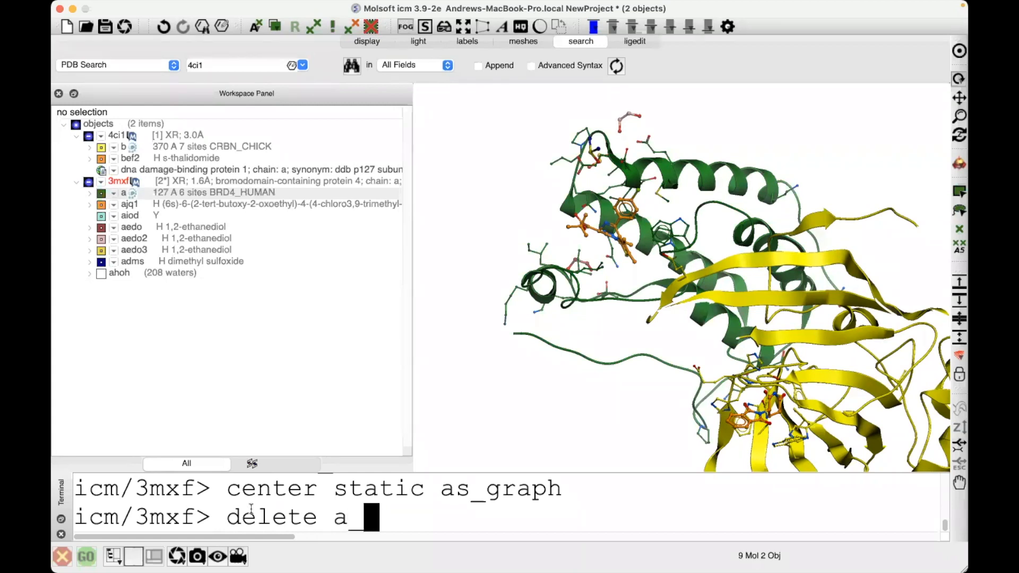
pyautogui.write('3mxf')
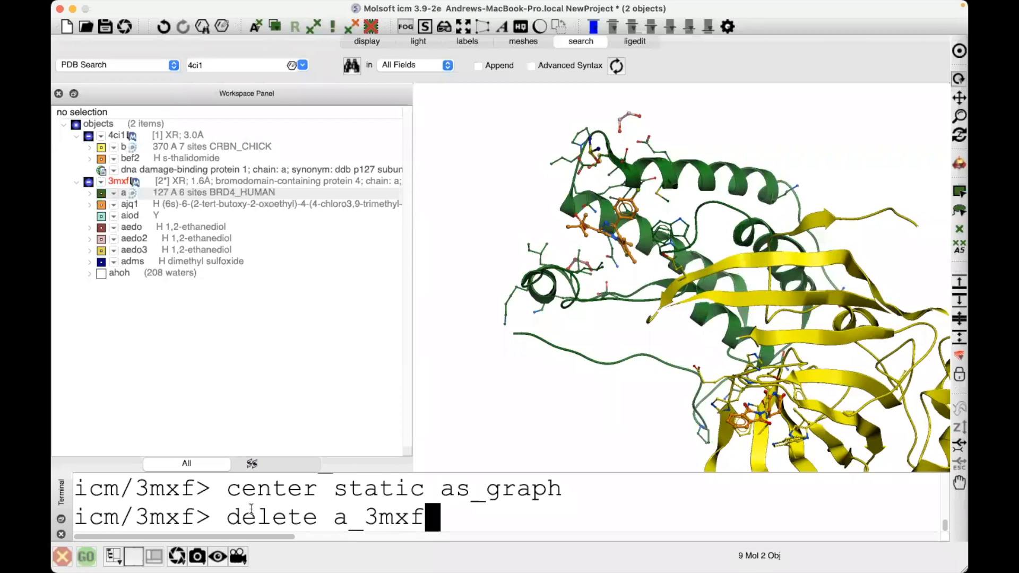
pyautogui.write('.')
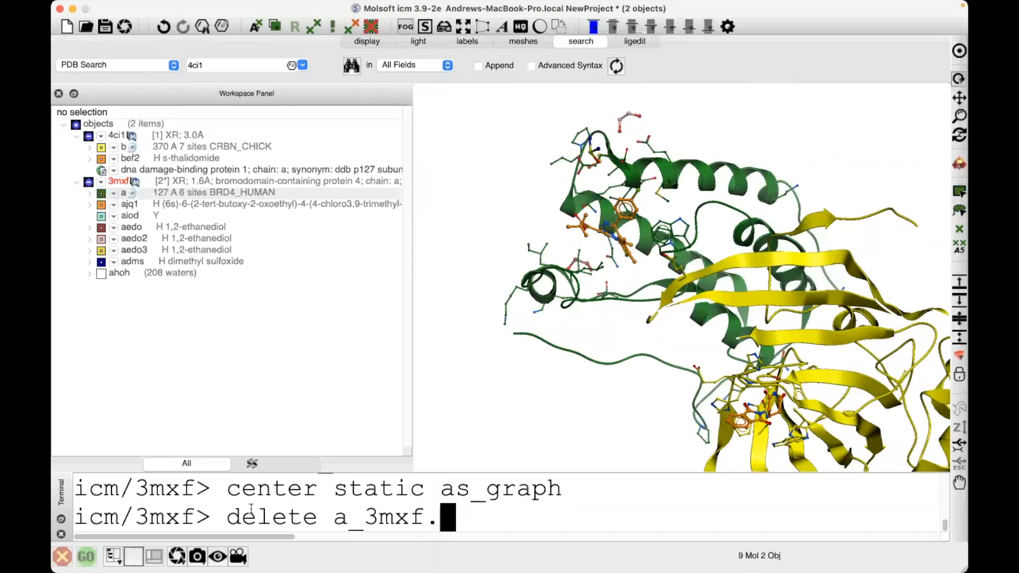
pyautogui.write('!a')
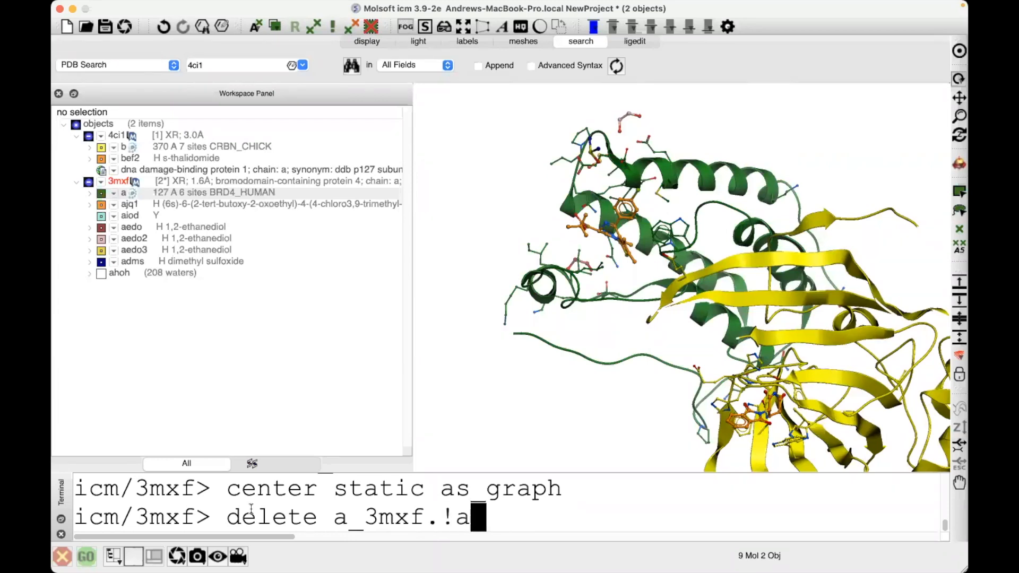
pyautogui.write(',ajq')
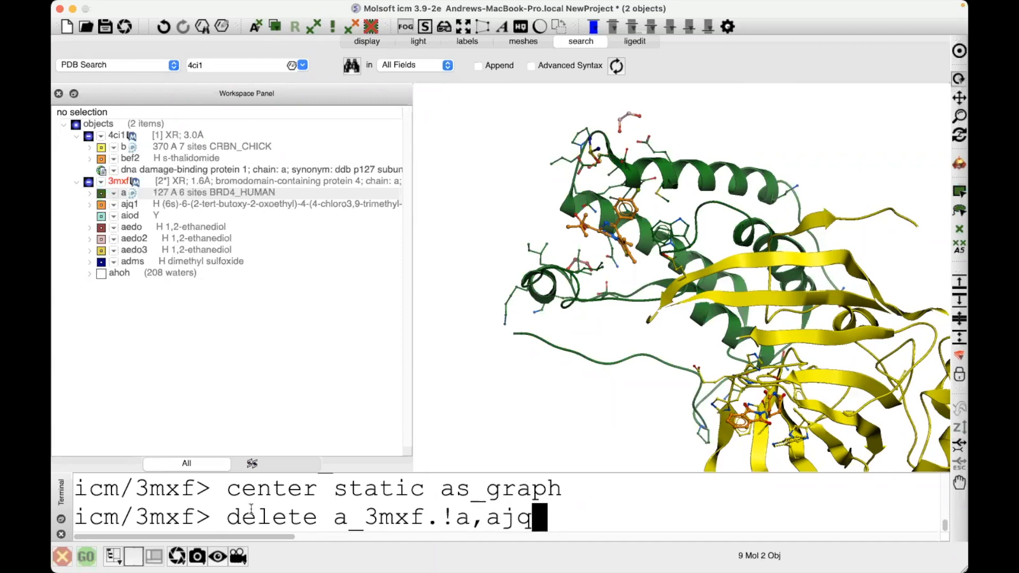
pyautogui.write('1')
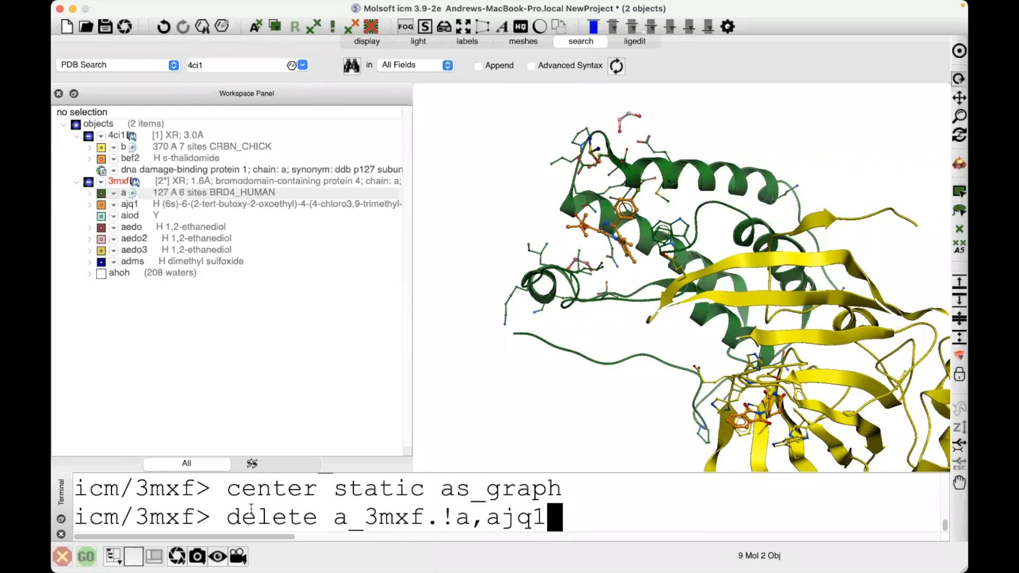
pyautogui.press('Left')
pyautogui.press('Left')
pyautogui.press('Left')
pyautogui.press('Left')
pyautogui.press('Left')
pyautogui.press('Left')
pyautogui.press('Left')
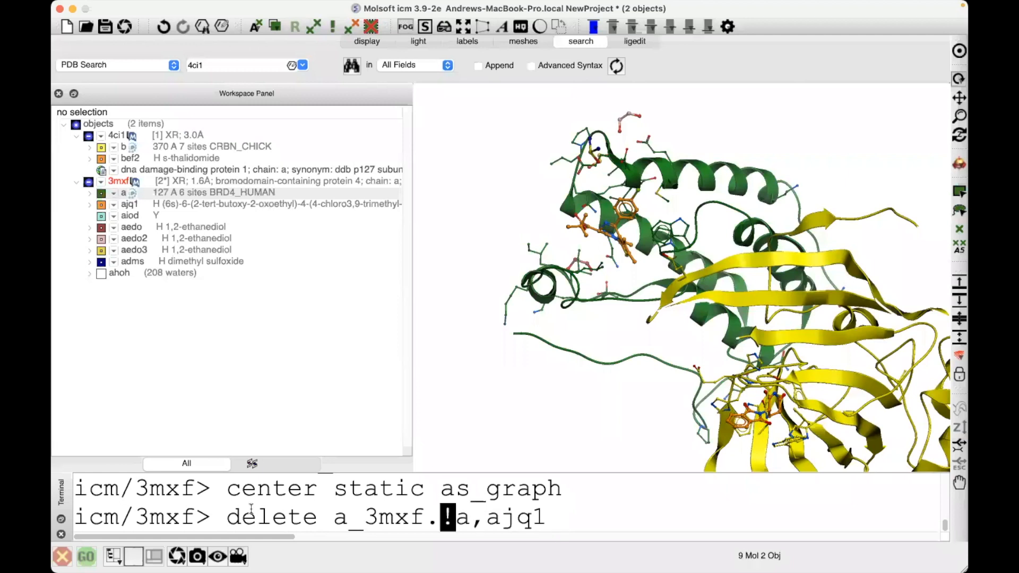
pyautogui.press('Right')
pyautogui.press('Right')
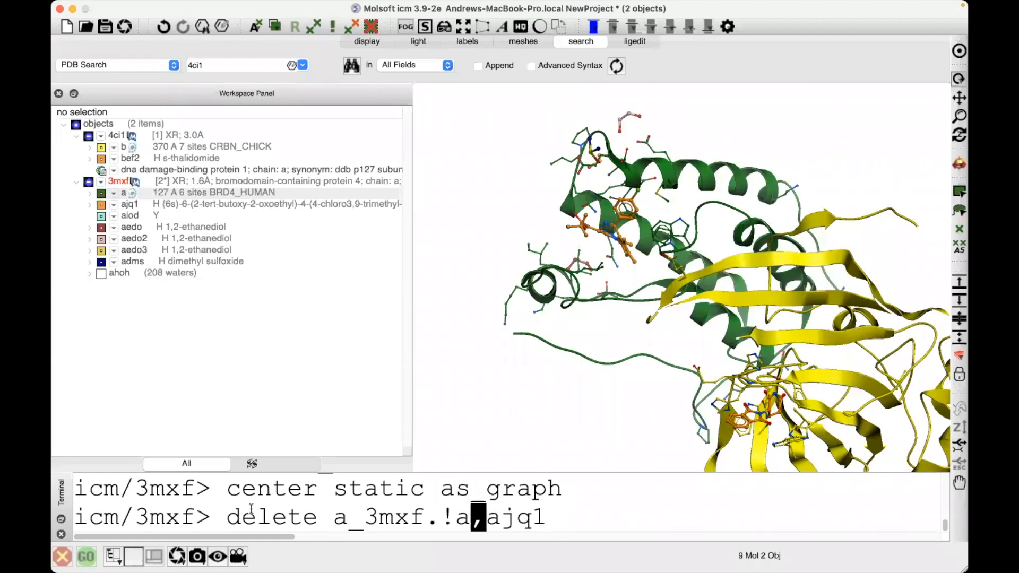
pyautogui.press('Return')
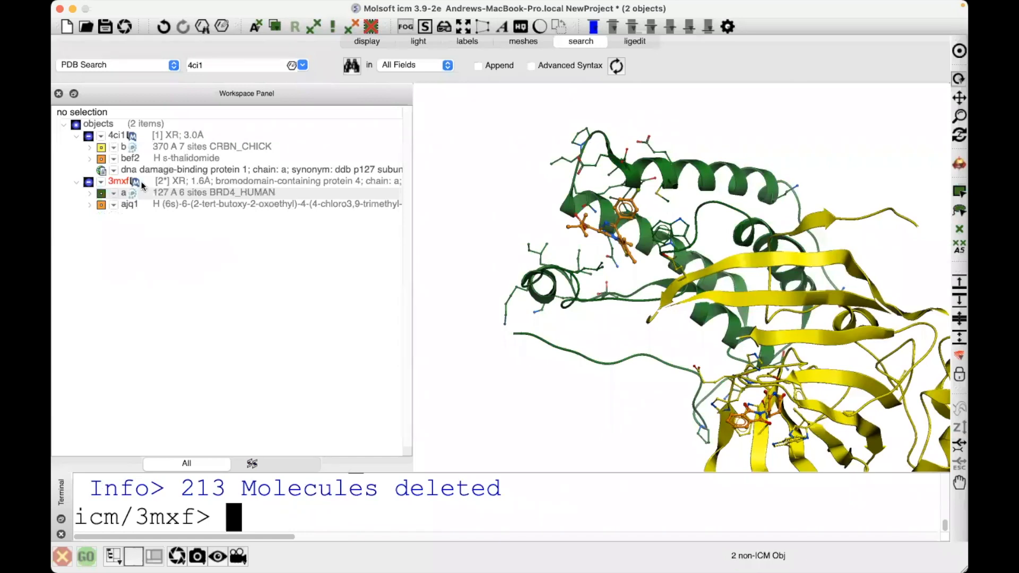
# - Hide the 3mxf structure and center the 3D view on the 4ci1 object
pyautogui.click(88, 182)
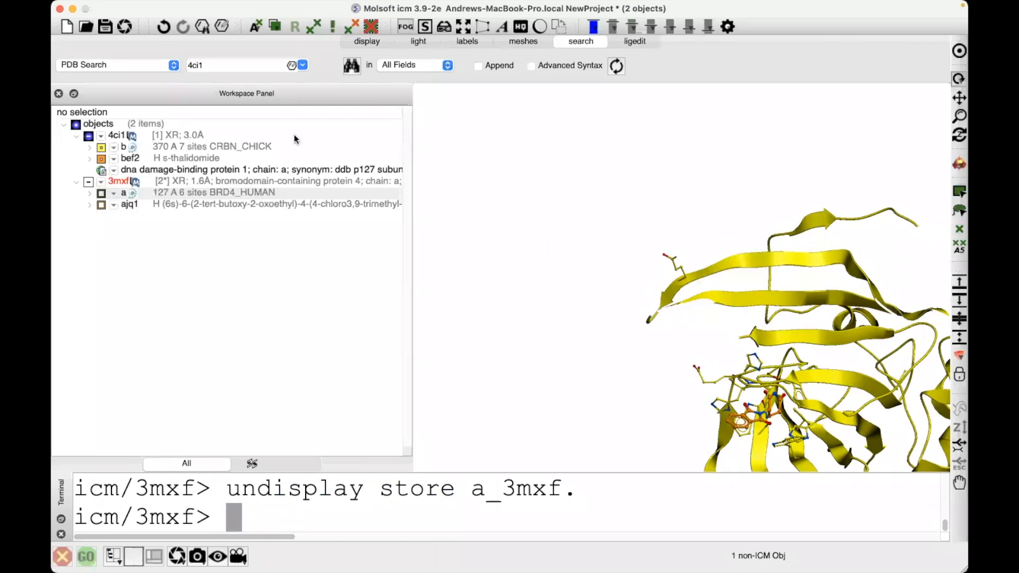
pyautogui.click(169, 136)
pyautogui.click(960, 50)
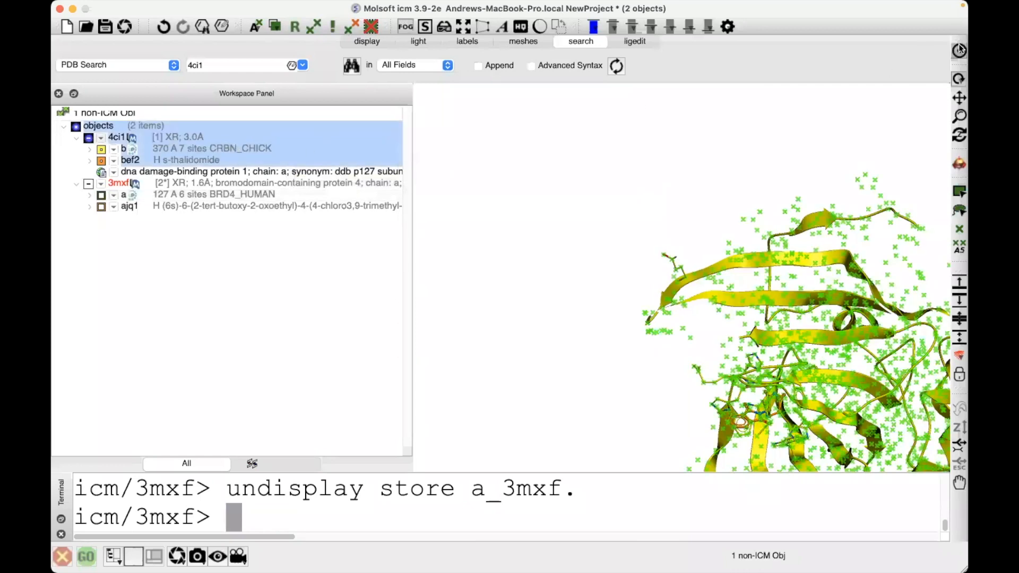
pyautogui.click(777, 166)
pyautogui.moveTo(777, 168); pyautogui.dragTo(924, 96)
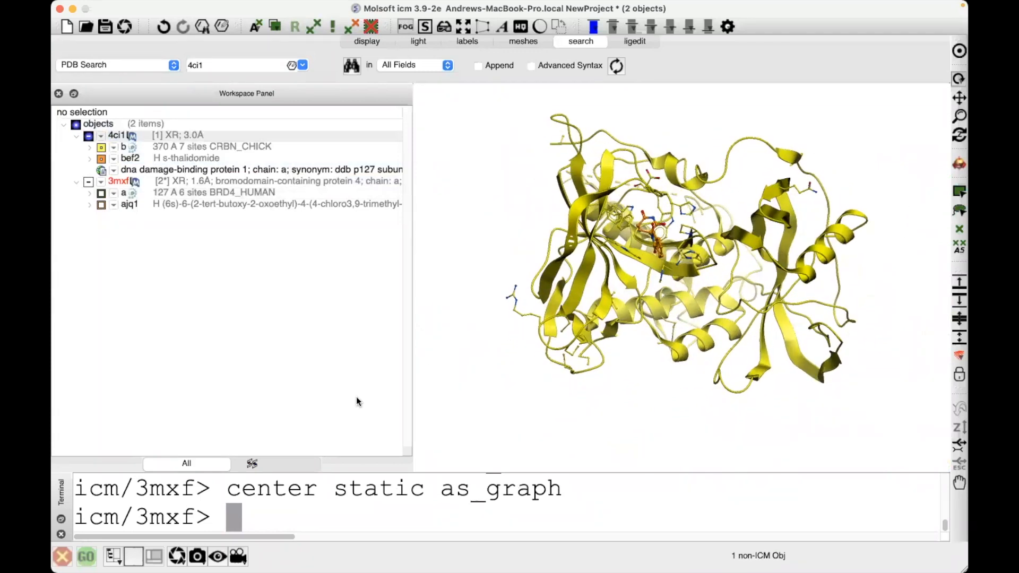
# - Close the terminal and zoom in on the s-thalidomide ligand in the 4ci1 binding pocket
pyautogui.click(61, 535)
pyautogui.moveTo(465, 370); pyautogui.dragTo(431, 406)
pyautogui.moveTo(634, 375); pyautogui.dragTo(688, 460, button='middle')
pyautogui.moveTo(716, 348); pyautogui.dragTo(572, 275)
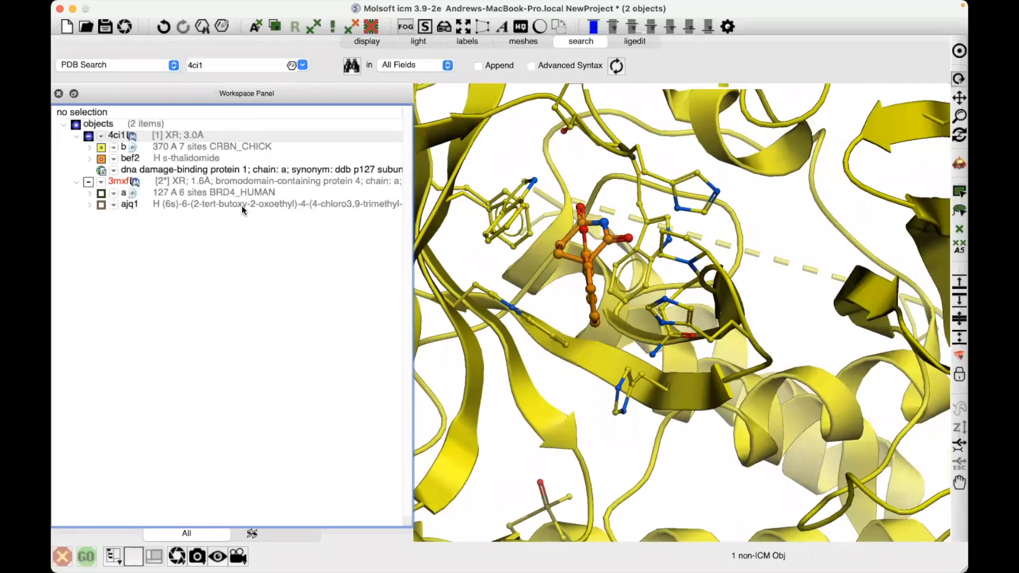
# - Display the ligand pocket interactions of s-thalidomide (bef2) in 4ci1 and store the view as a slide
pyautogui.rightClick(197, 161)
pyautogui.moveTo(243, 227)
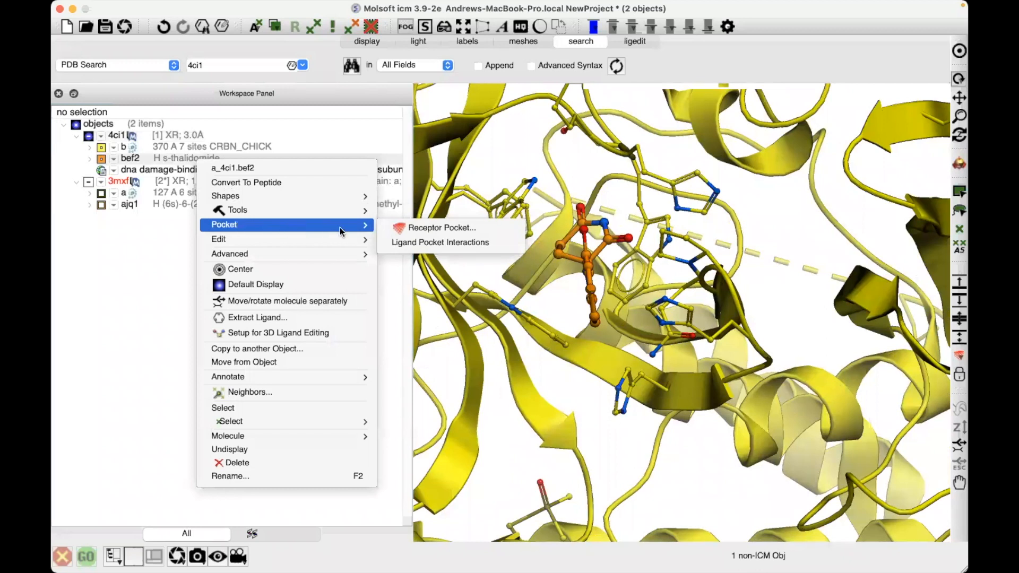
pyautogui.click(440, 242)
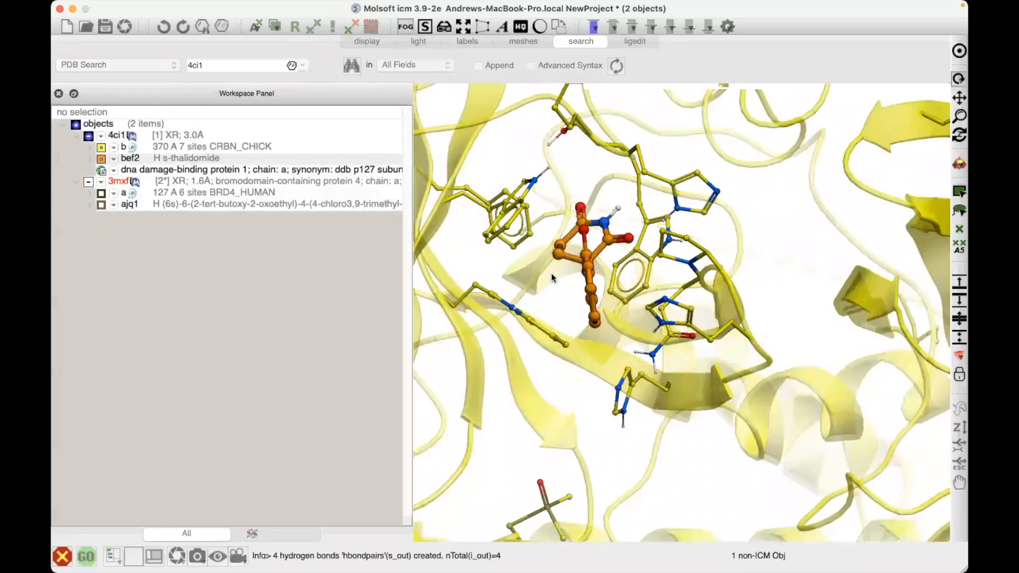
pyautogui.moveTo(546, 300); pyautogui.dragTo(685, 254)
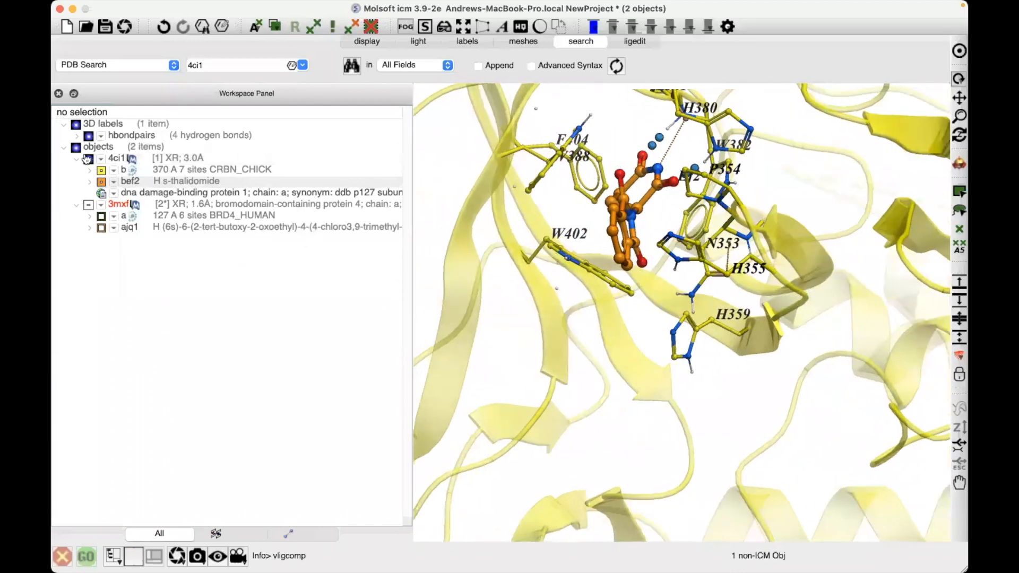
pyautogui.click(198, 555)
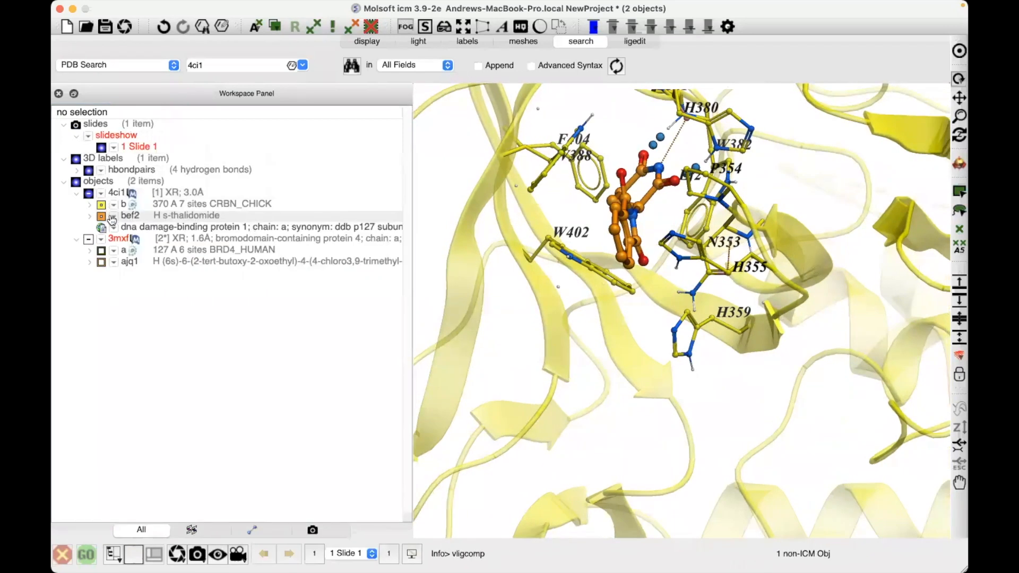
# - Hide the 4ci1 object, display 3mxf instead and center the 3D view on it
pyautogui.click(88, 195)
pyautogui.click(87, 241)
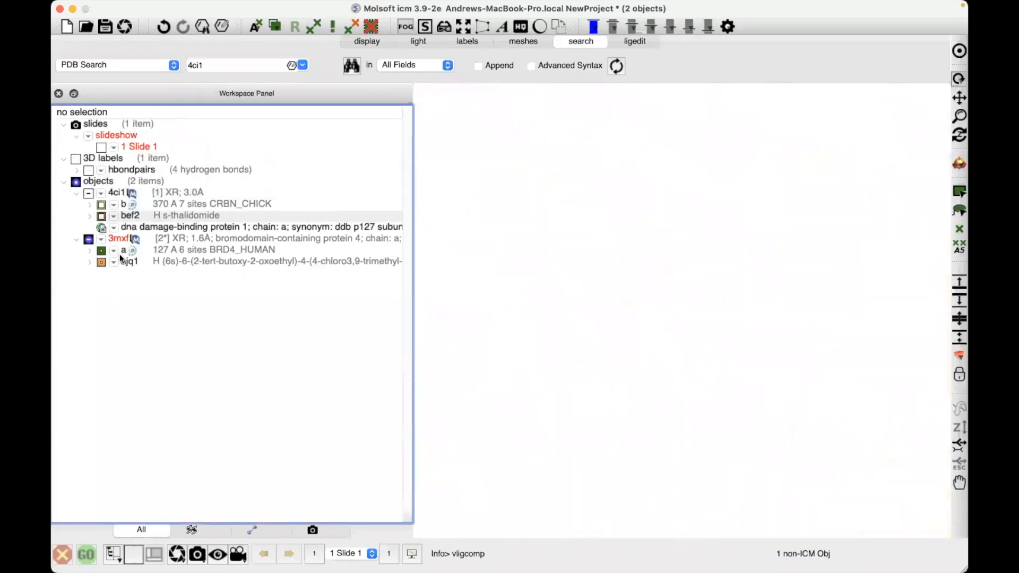
pyautogui.click(165, 241)
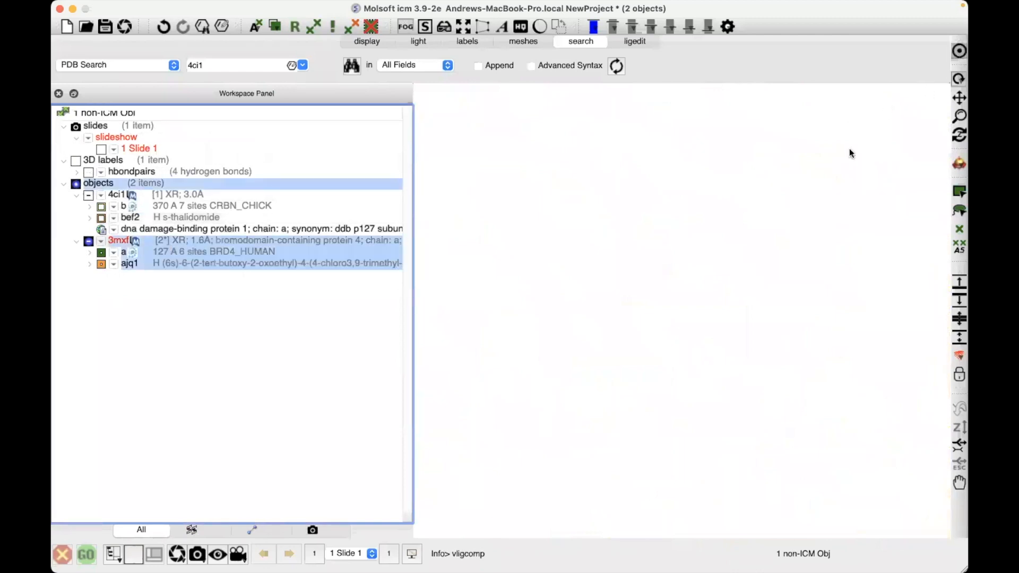
pyautogui.click(795, 279)
pyautogui.moveTo(775, 269); pyautogui.dragTo(737, 217)
# - Display the ligand pocket interactions of the ajq1 ligand in 3mxf and store the view as a second slide
pyautogui.rightClick(200, 267)
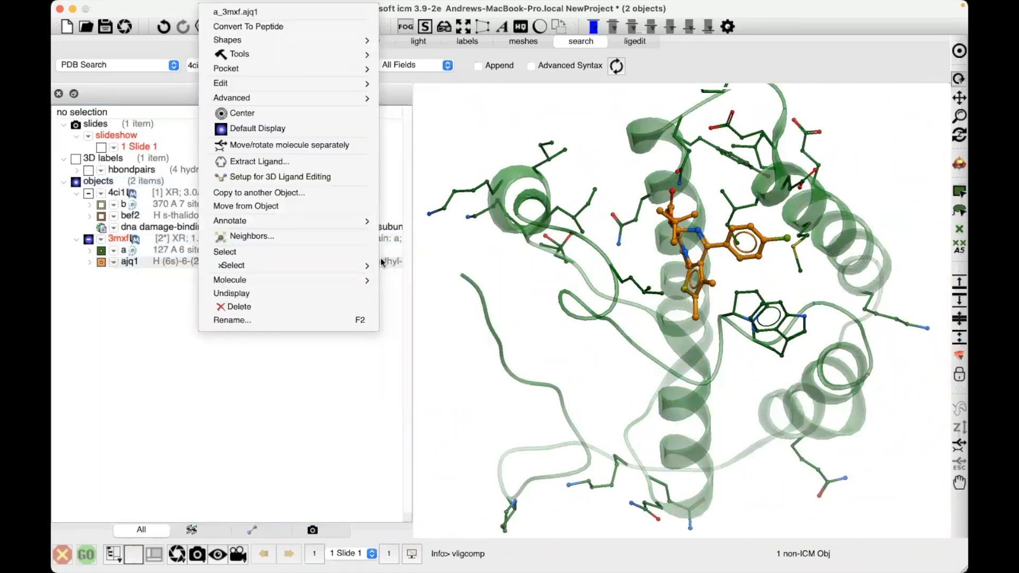
pyautogui.moveTo(313, 71)
pyautogui.click(427, 86)
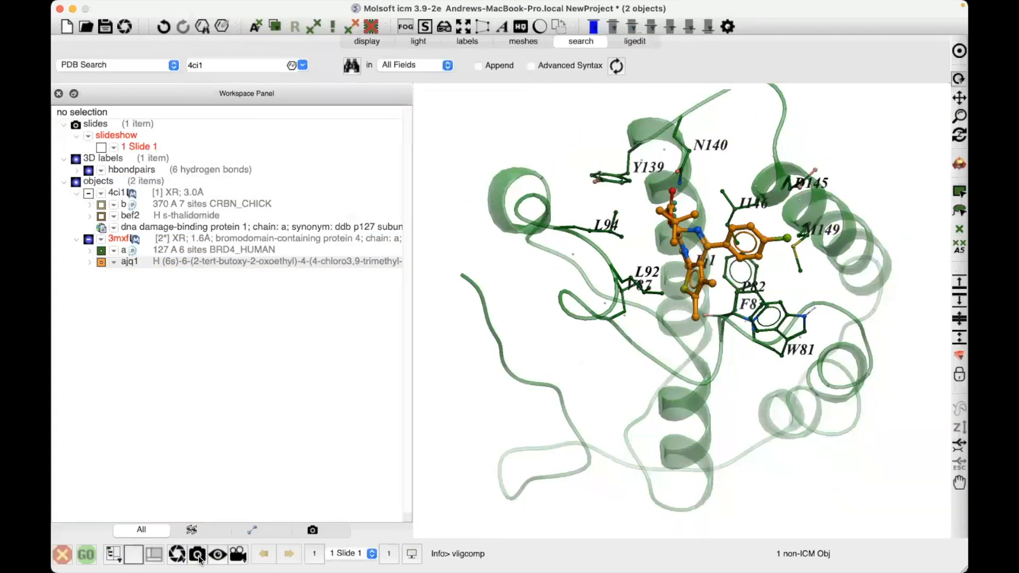
pyautogui.click(198, 554)
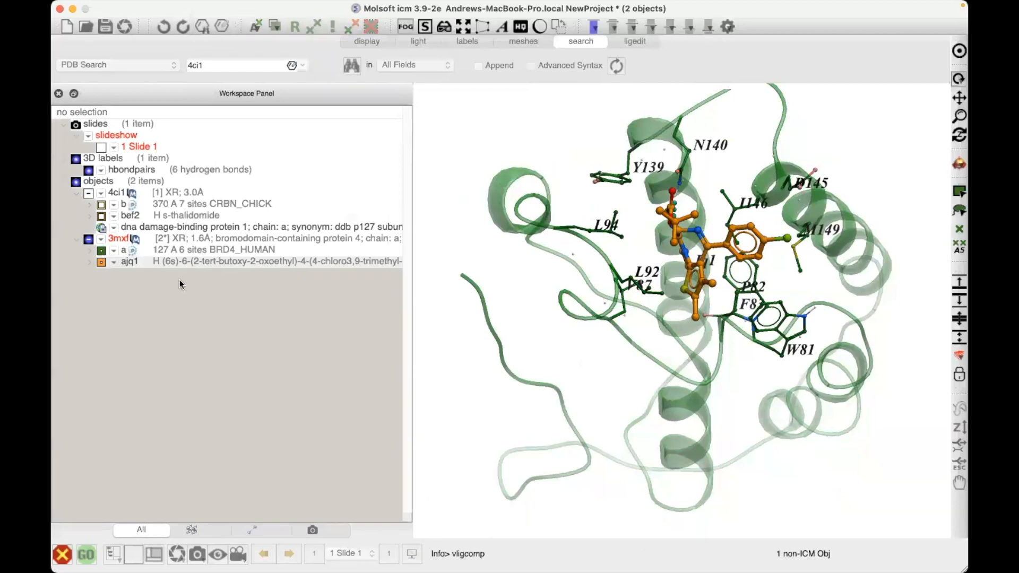
# - Recall the stored Slide 1 and Slide 2 to check the saved pocket views
pyautogui.doubleClick(131, 148)
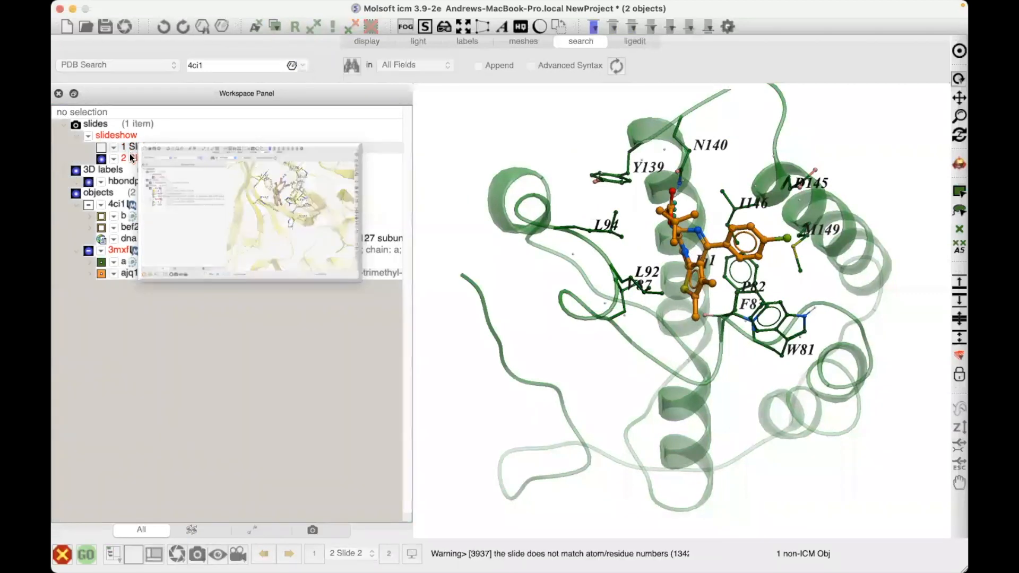
pyautogui.doubleClick(126, 156)
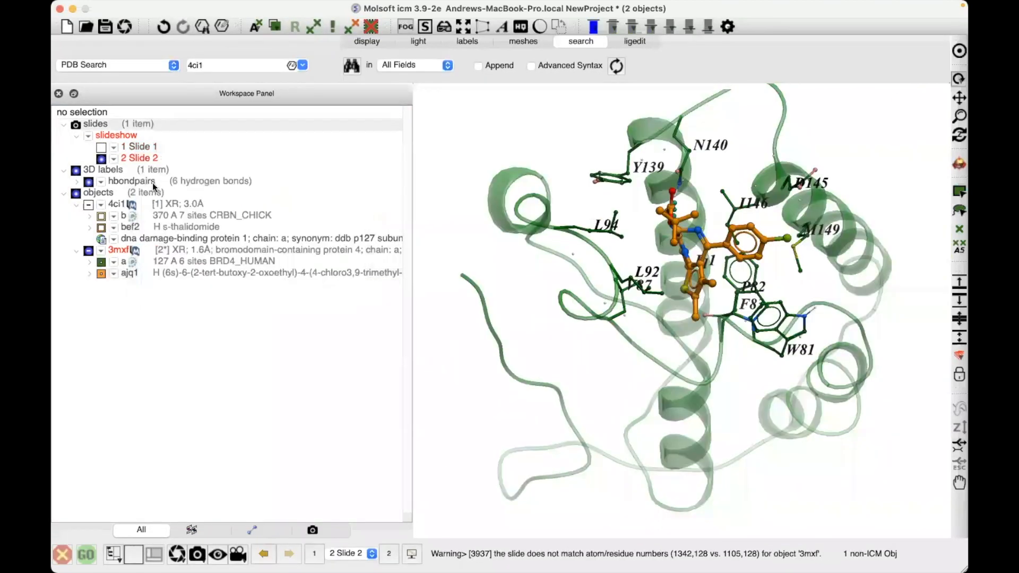
pyautogui.doubleClick(133, 148)
# - Switch to the presentation and advance to the slide on converting to an ICM object
pyautogui.press('super+Tab')
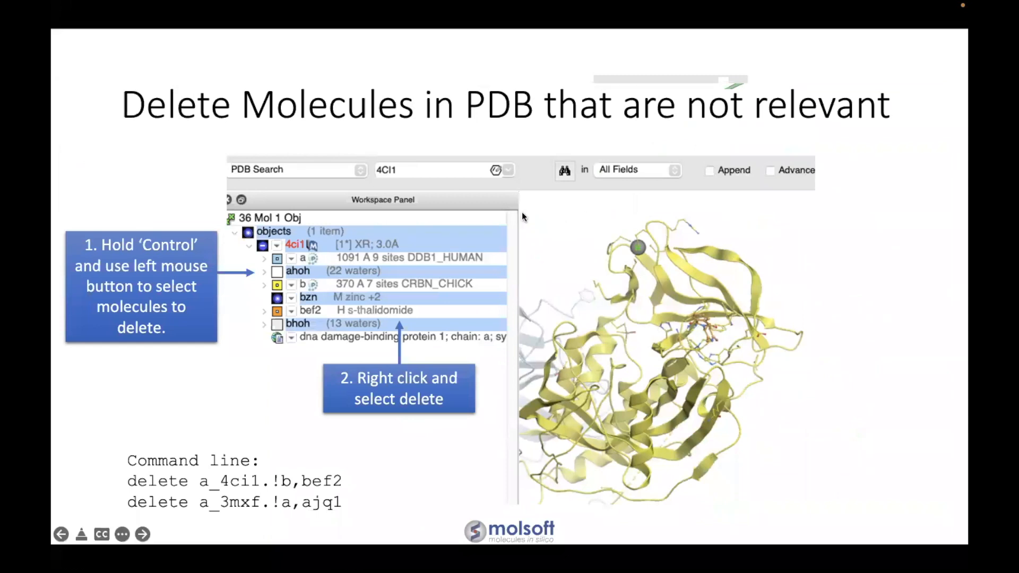
pyautogui.click(504, 212)
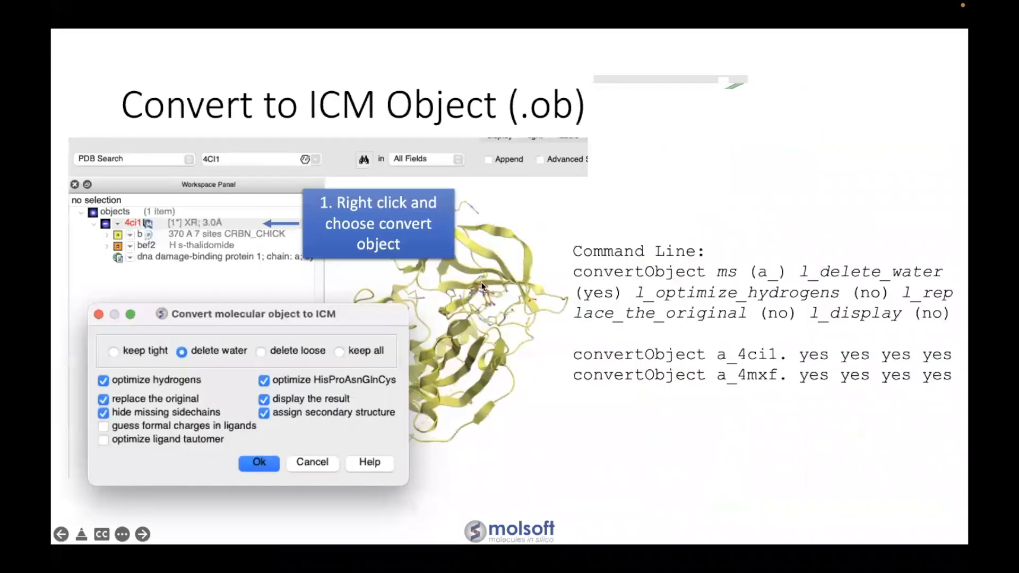
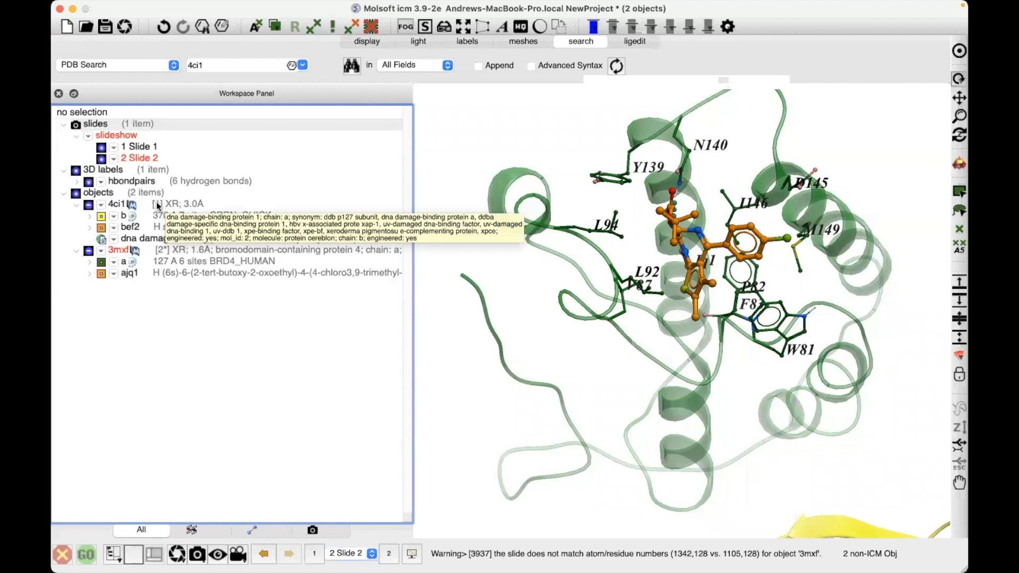
# - Convert the 4ci1 object to an ICM object with the keep tight option, replacing the original
pyautogui.rightClick(161, 205)
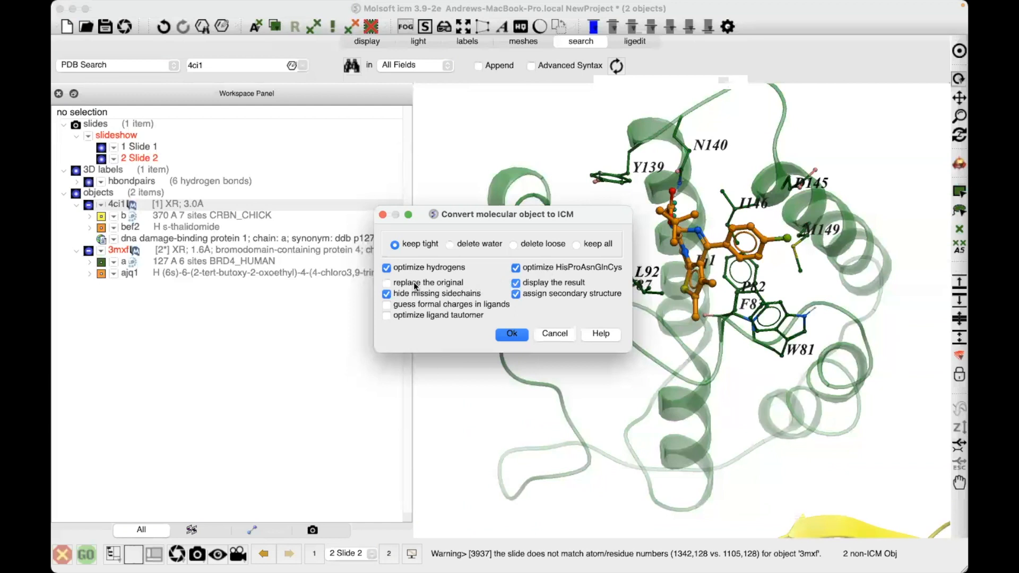
pyautogui.click(431, 282)
pyautogui.click(386, 294)
pyautogui.click(399, 295)
pyautogui.click(510, 334)
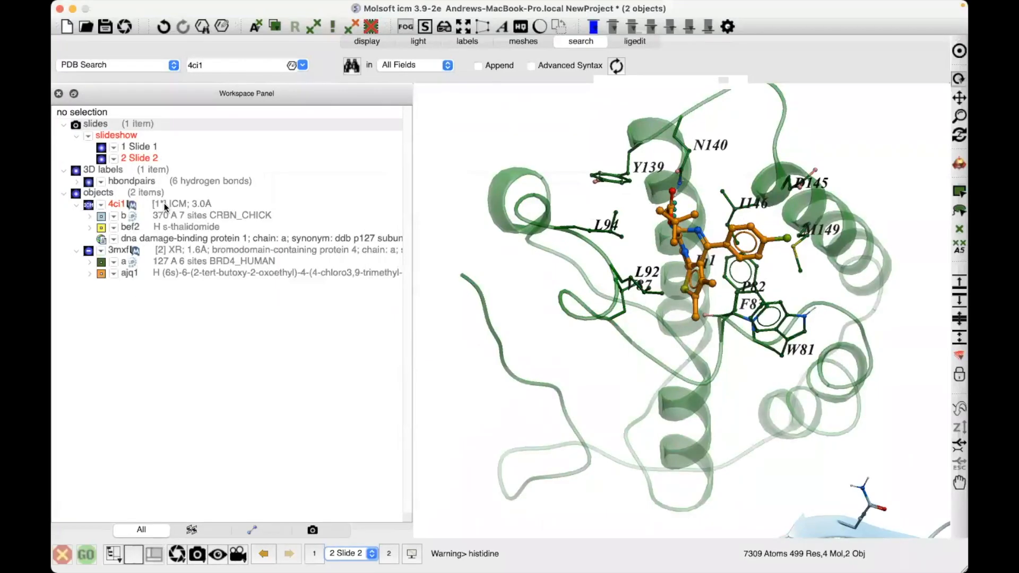
pyautogui.rightClick(164, 204)
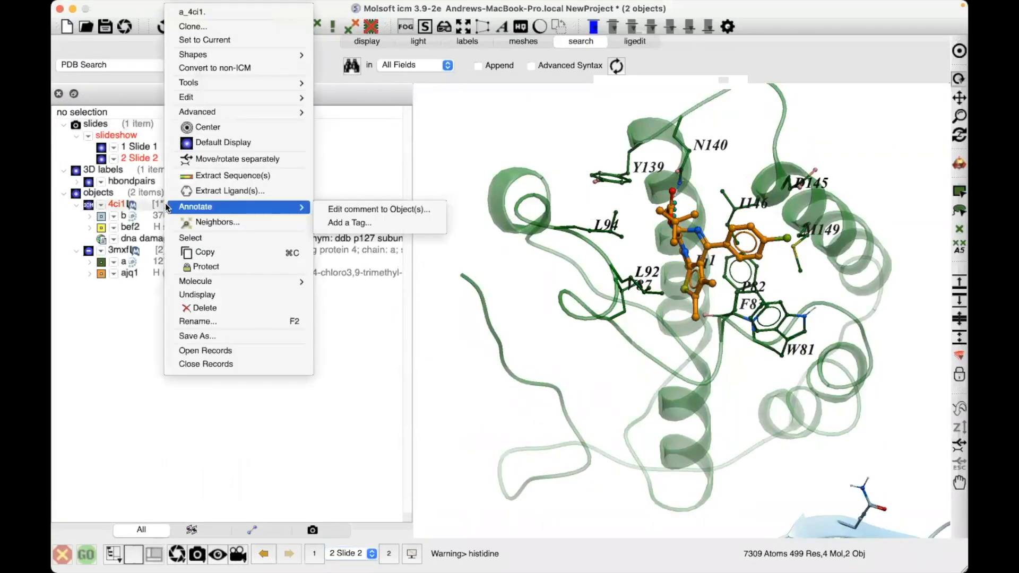
pyautogui.click(202, 336)
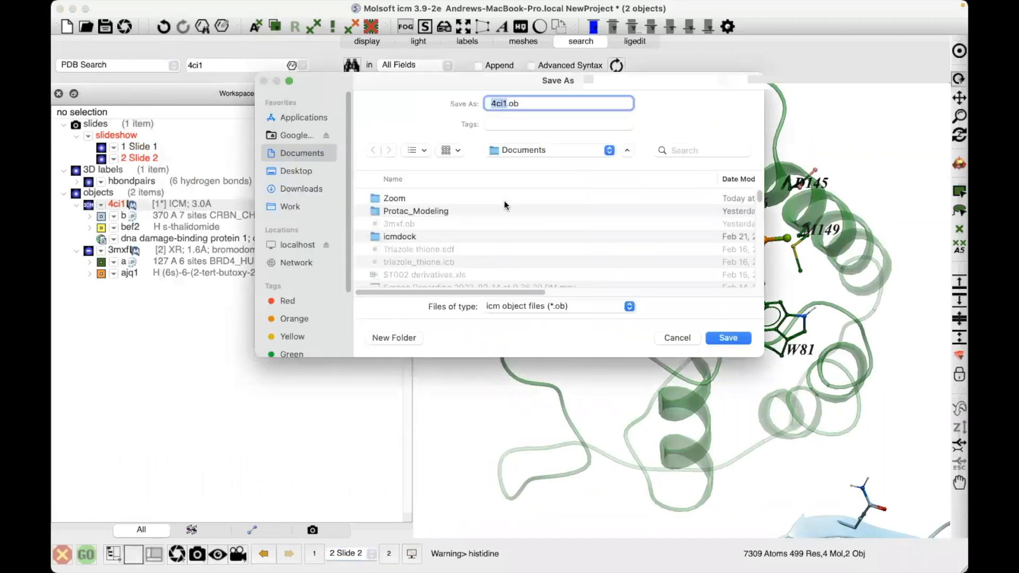
pyautogui.doubleClick(424, 211)
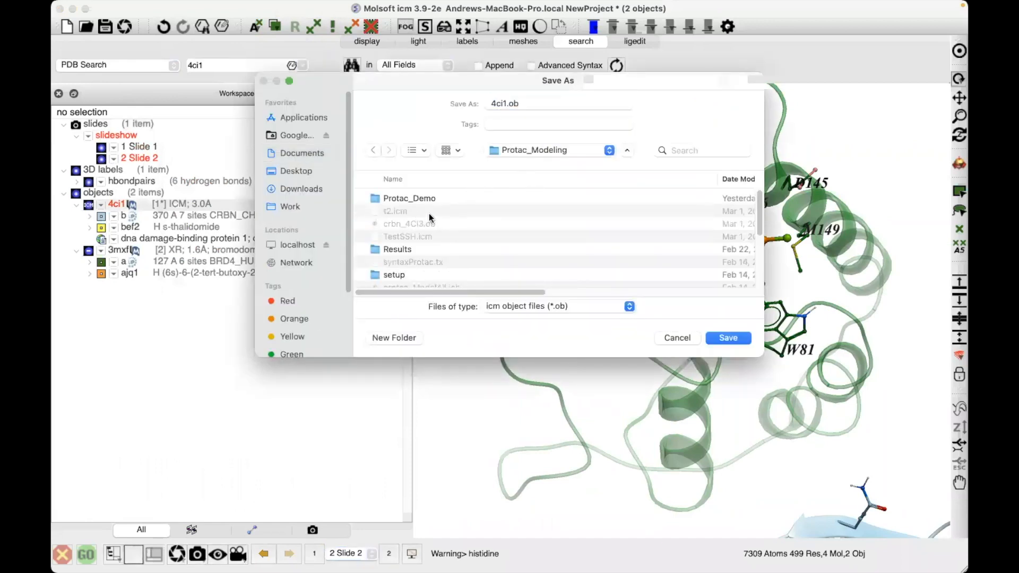
pyautogui.doubleClick(398, 274)
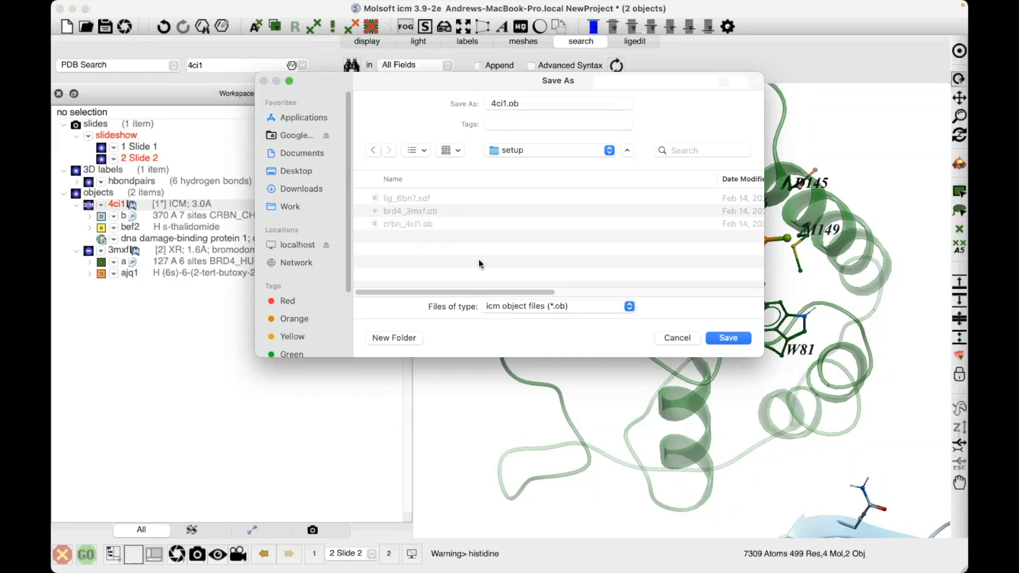
pyautogui.click(673, 339)
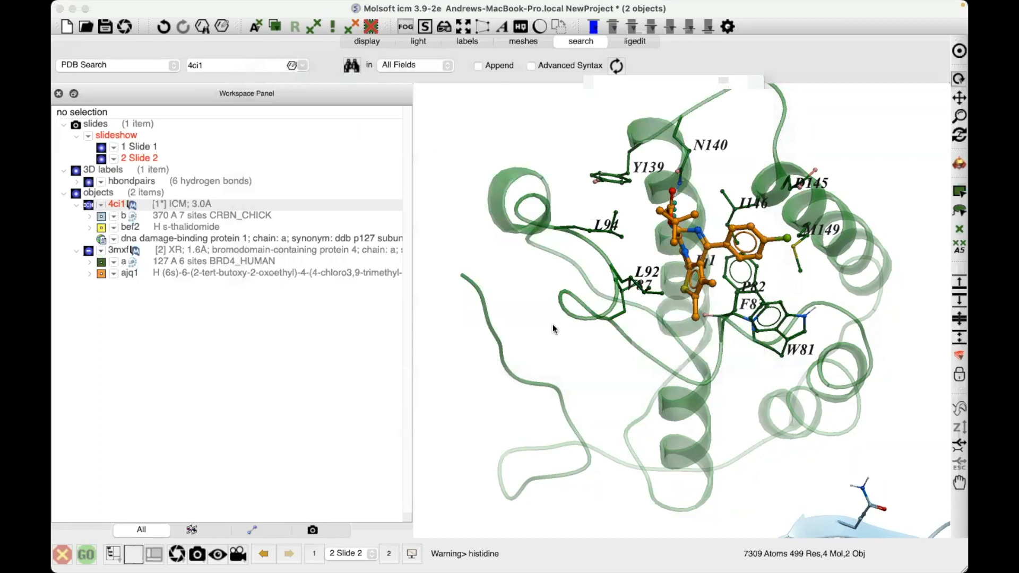
# - Switch to the presentation and review the slides on saving ICM objects and preparing the PROTAC SDF
pyautogui.press('super+Tab')
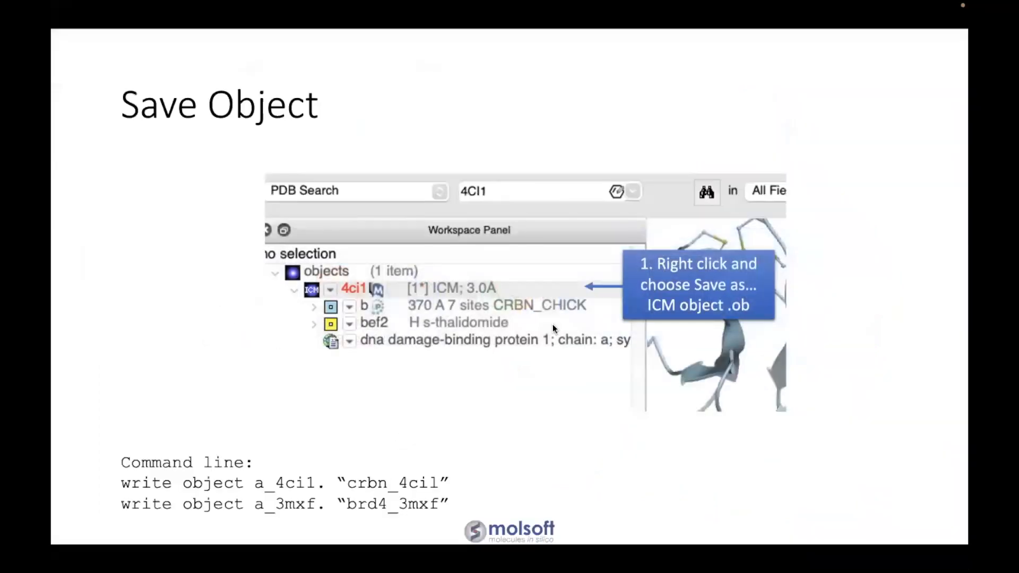
pyautogui.press('Right')
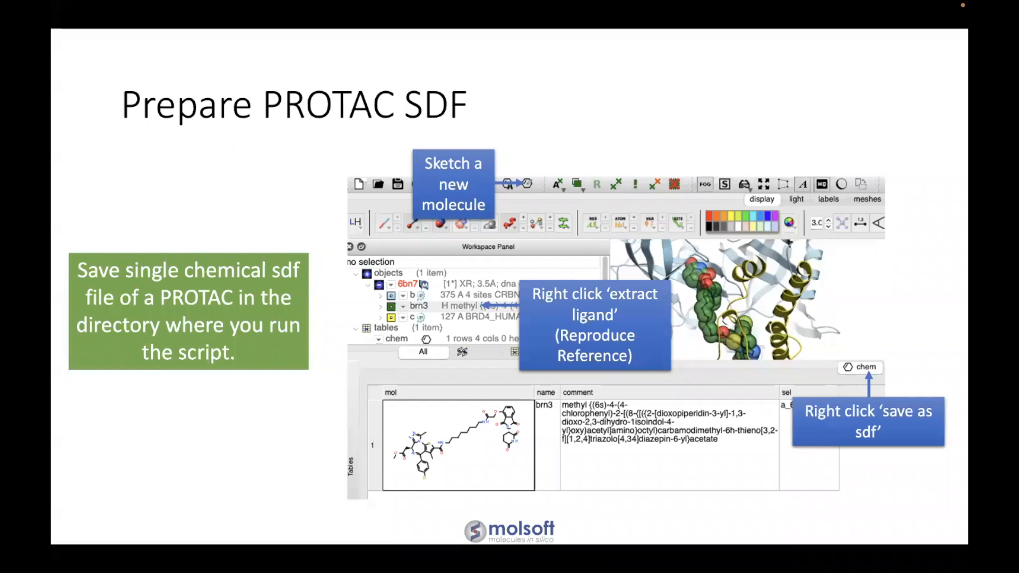
pyautogui.rightClick(532, 199)
pyautogui.click(525, 219)
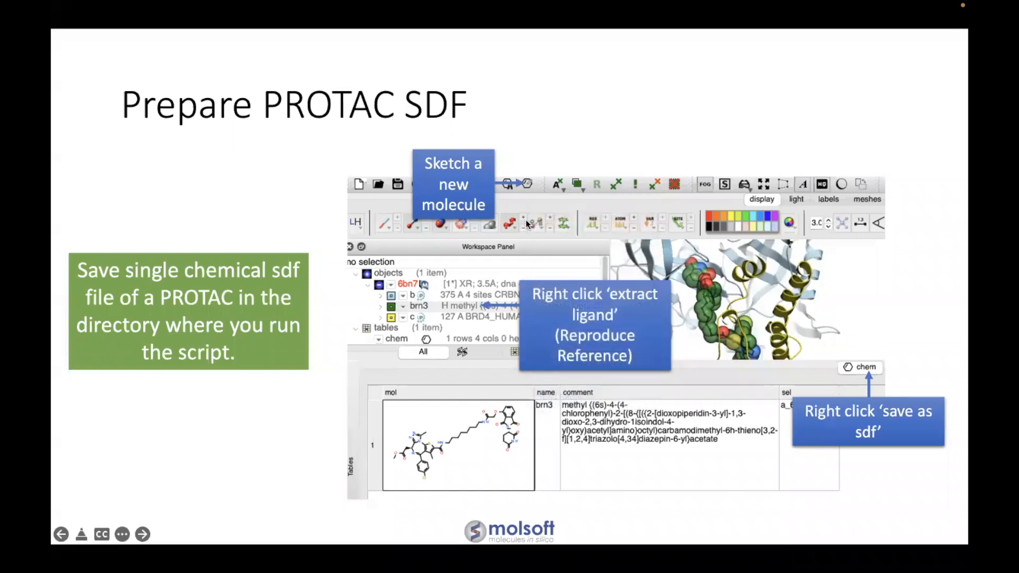
pyautogui.rightClick(519, 218)
pyautogui.click(543, 237)
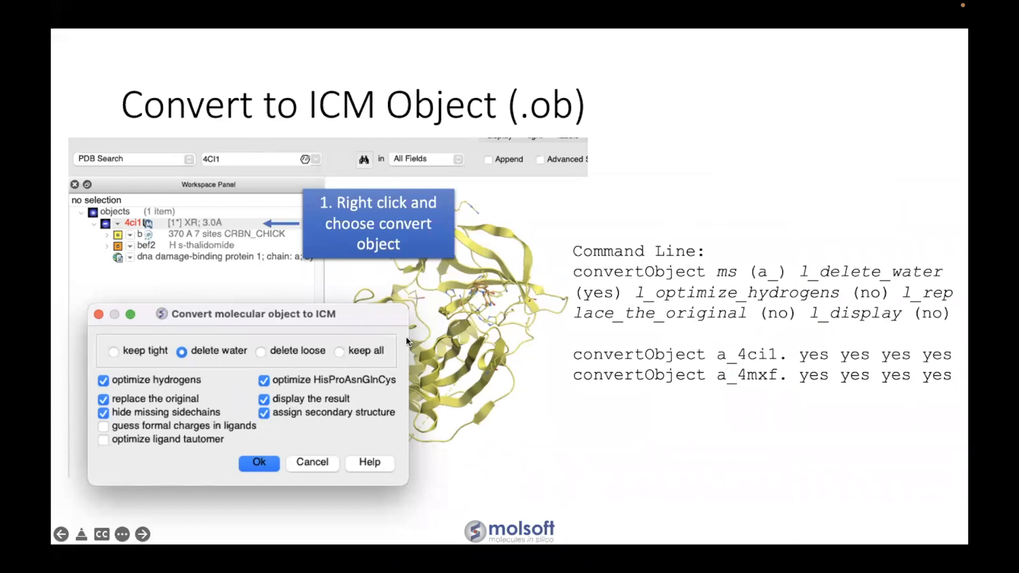
pyautogui.click(464, 335)
pyautogui.click(463, 335)
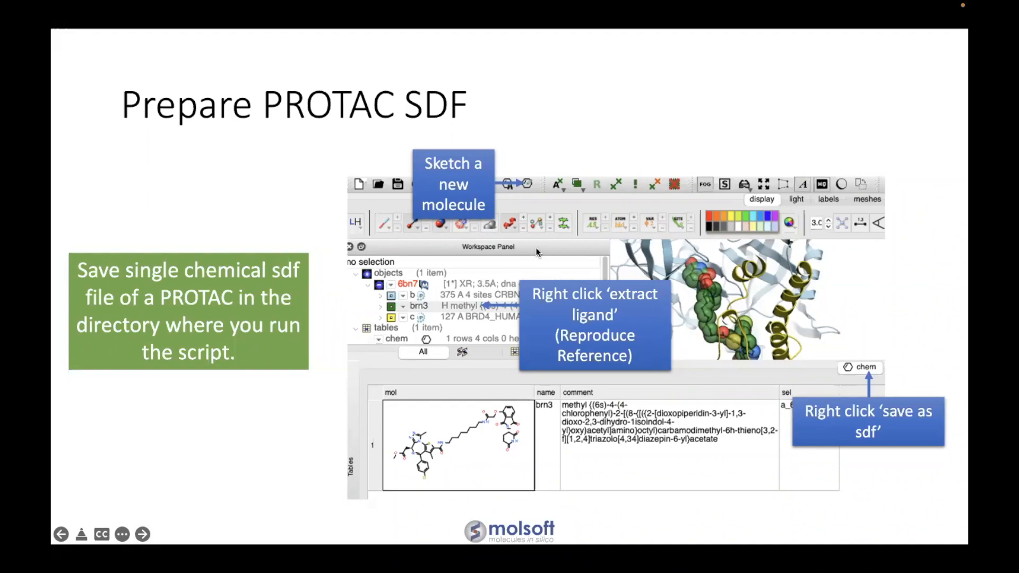
# - Switch back to ICM and load the 6bn7 structure through a PDB search
pyautogui.press('super+Tab')
pyautogui.doubleClick(203, 64)
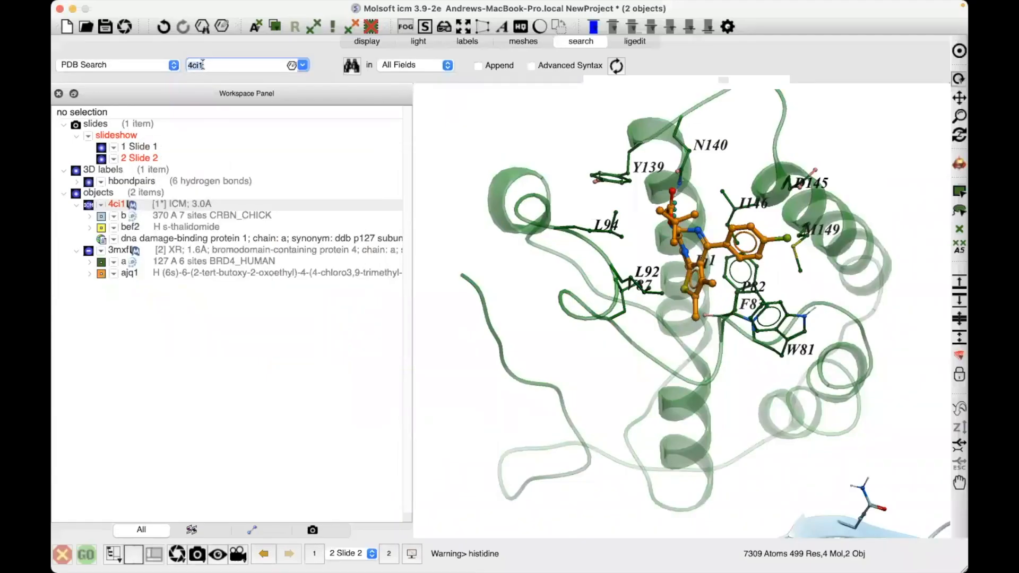
pyautogui.write('6bn7')
pyautogui.press('super+Tab')
pyautogui.press('super+Tab')
pyautogui.press('Return')
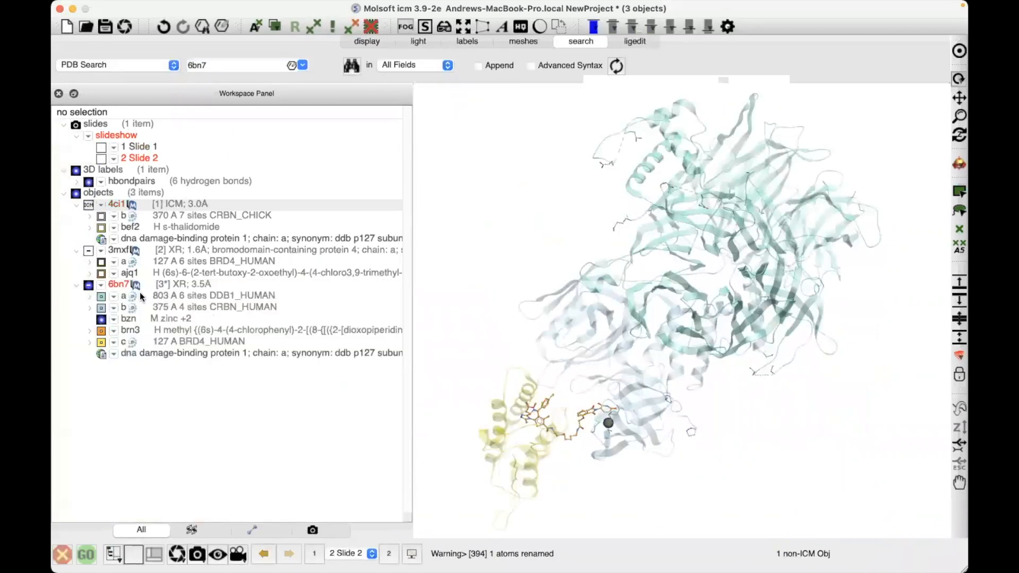
# - Expand the brn3 ligand of 6bn7 to show its structure and extract it into a chemical table as a 2D drawing
pyautogui.click(90, 331)
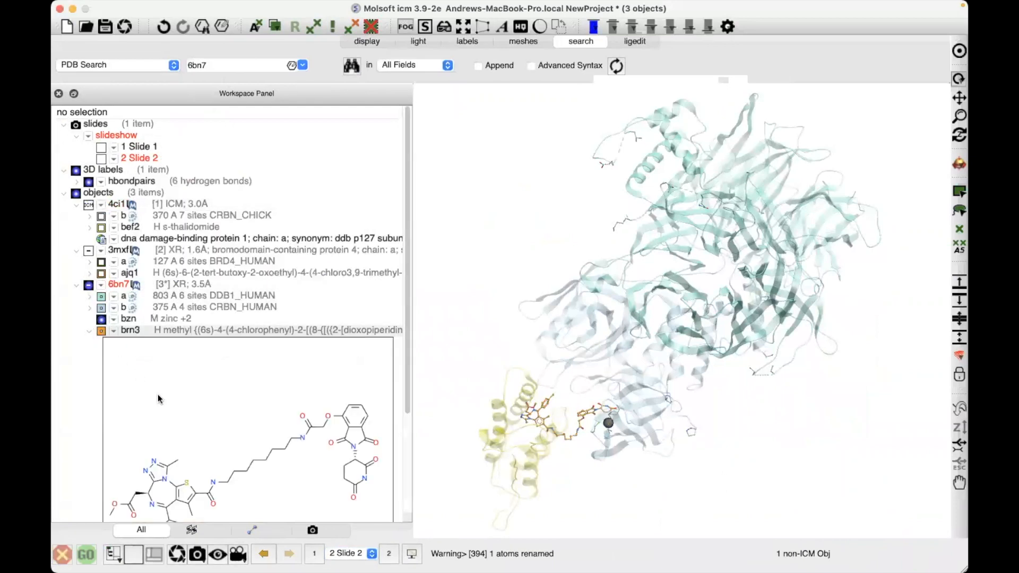
pyautogui.scroll(-2, 164, 407)
pyautogui.scroll(-4, 164, 408)
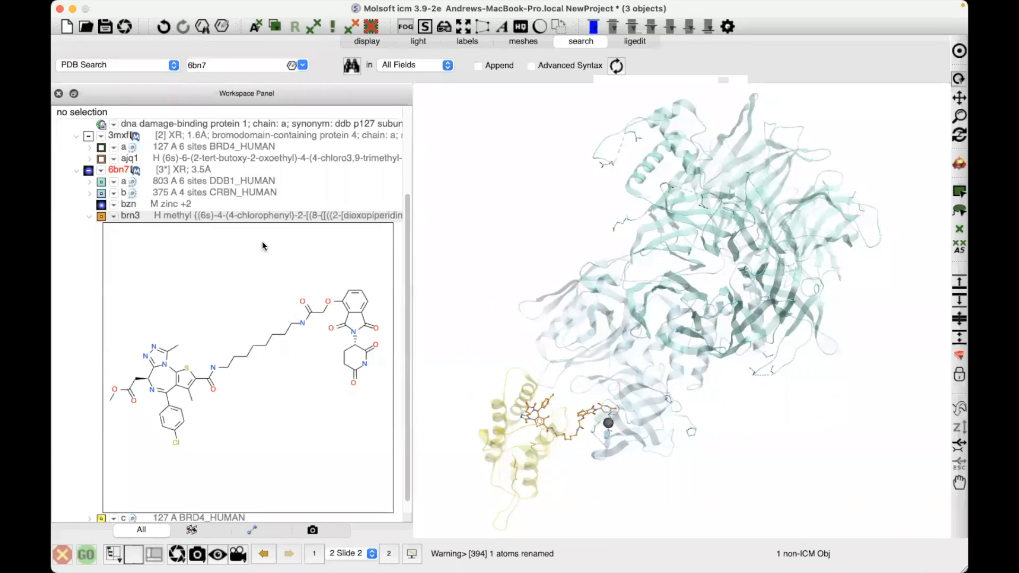
pyautogui.rightClick(252, 220)
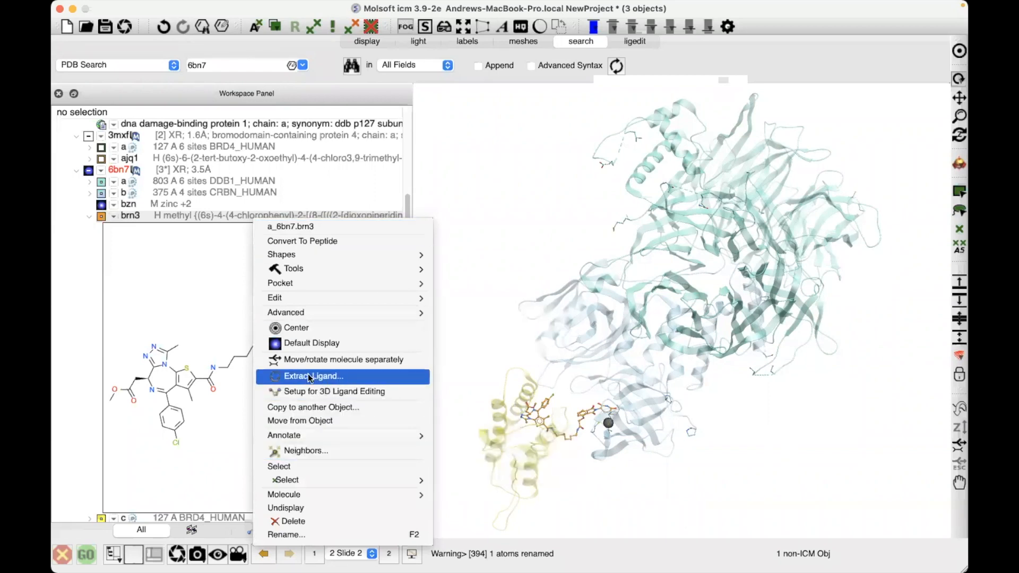
pyautogui.click(321, 380)
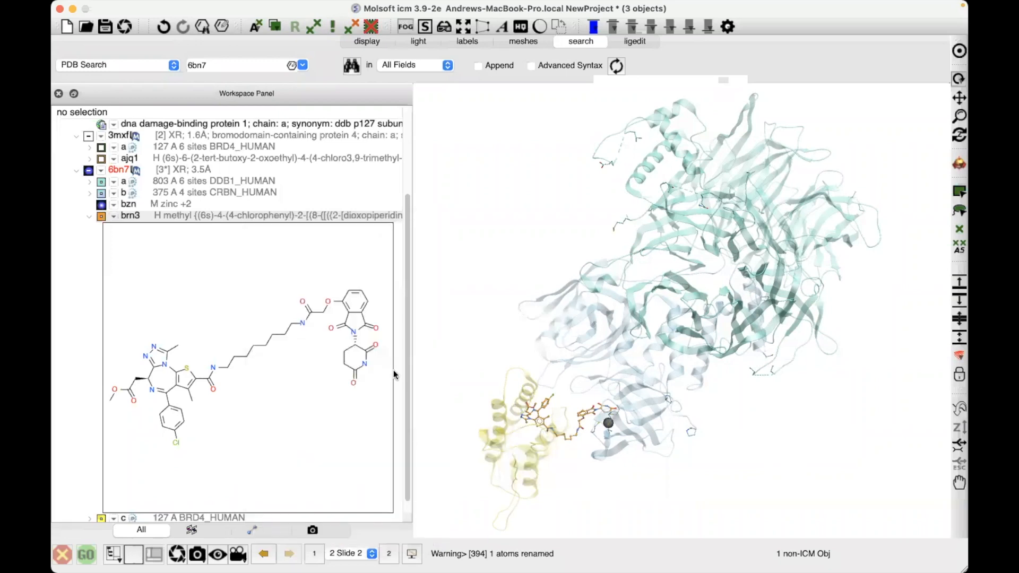
pyautogui.click(501, 257)
pyautogui.click(467, 258)
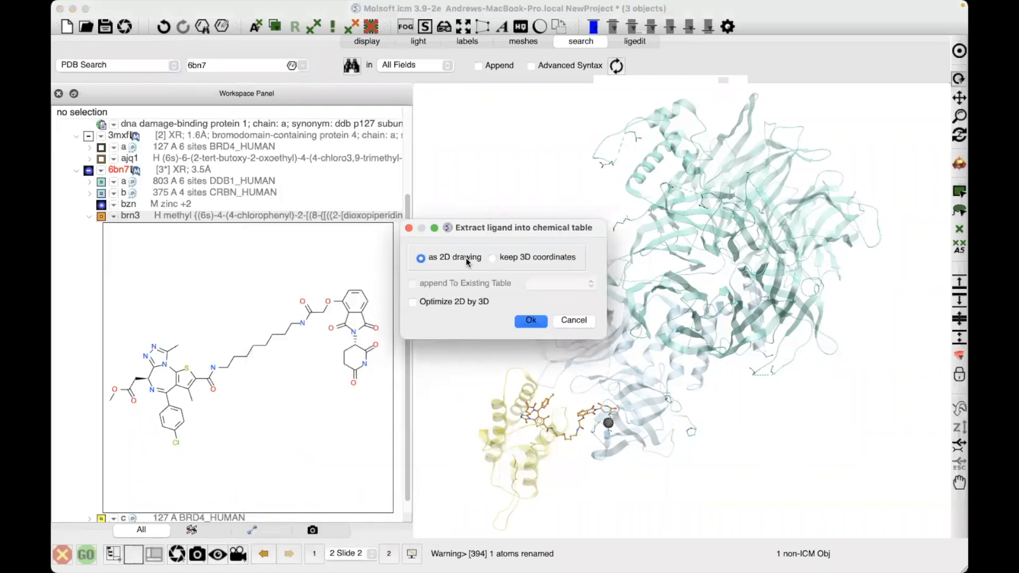
pyautogui.click(530, 321)
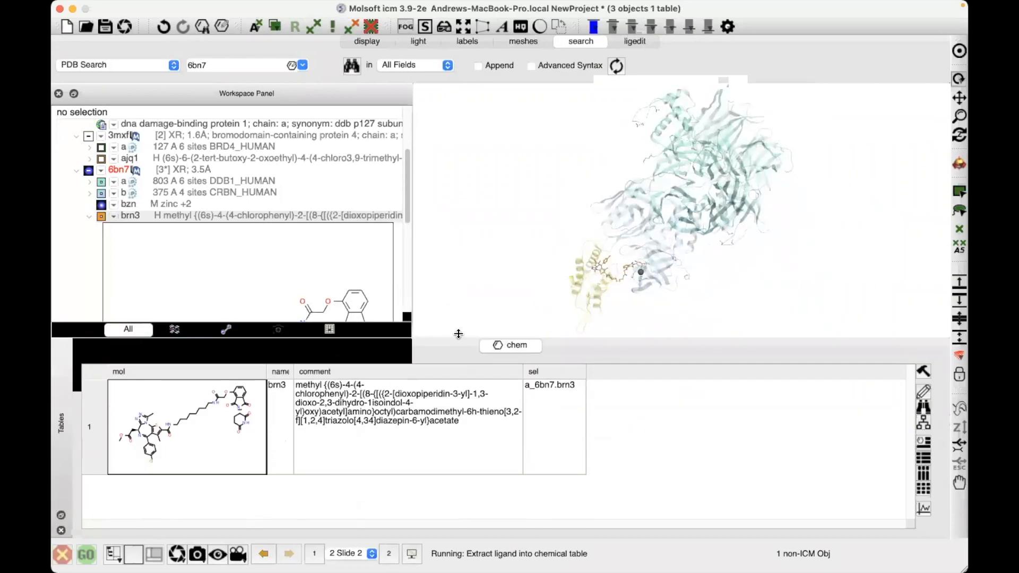
# - Start saving the chem table as an SDF file, browse to the setup folder in Protac_Modeling, and cancel the save
pyautogui.rightClick(510, 341)
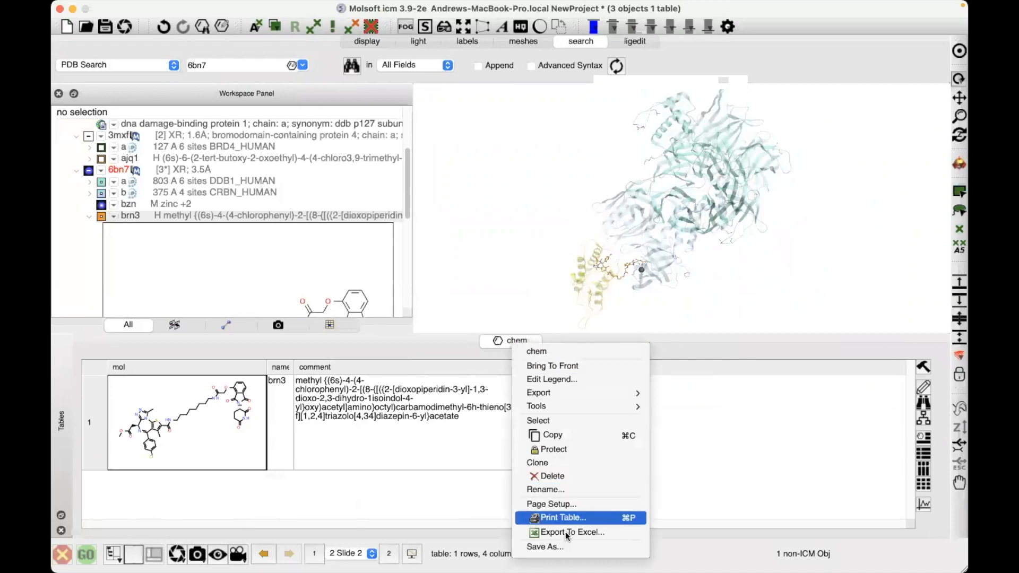
pyautogui.click(545, 546)
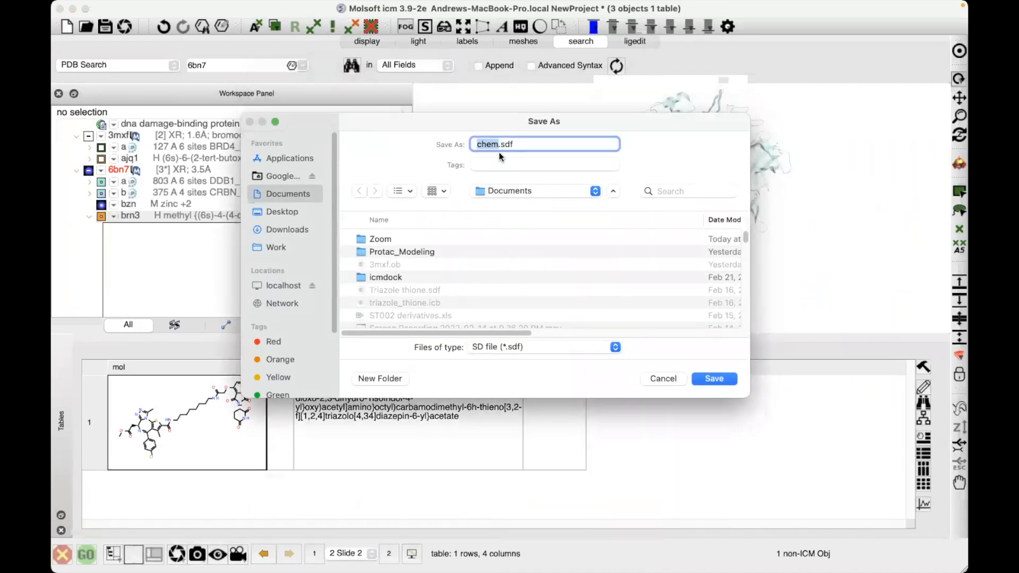
pyautogui.doubleClick(415, 253)
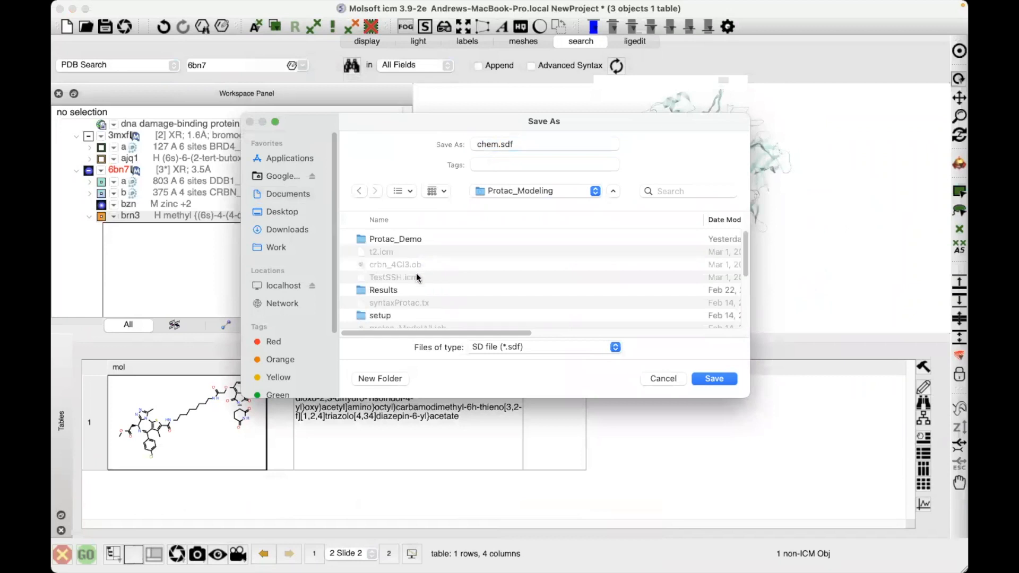
pyautogui.doubleClick(380, 316)
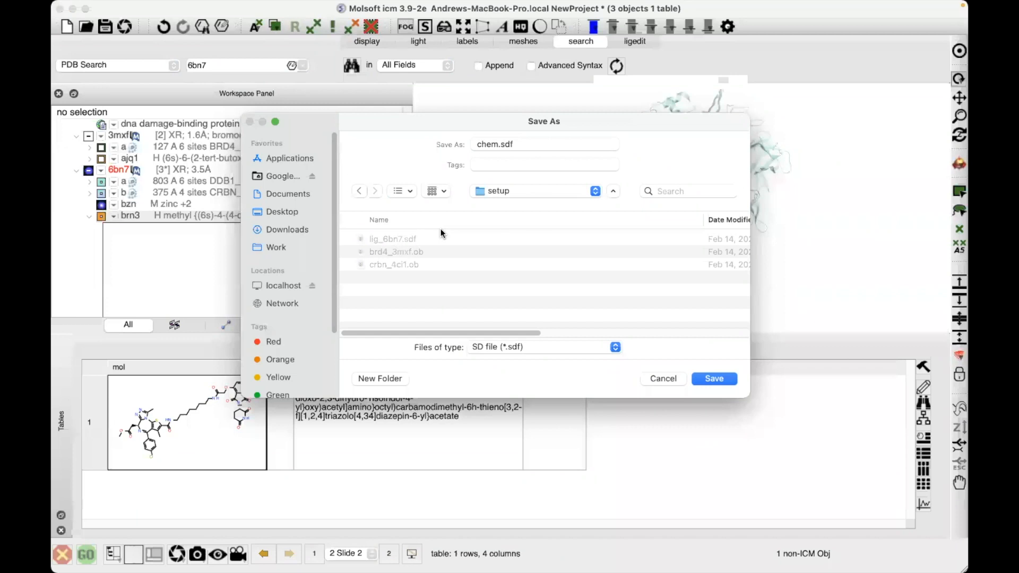
pyautogui.click(664, 380)
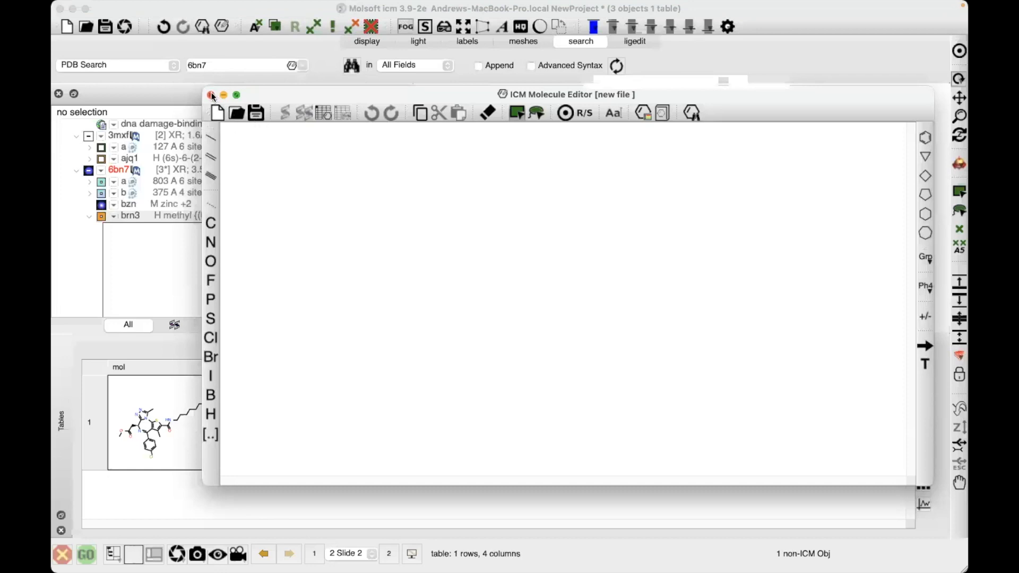
# - Check the SMILES entry option in the molecule editor, cancel it and close the editor
pyautogui.click(159, 7)
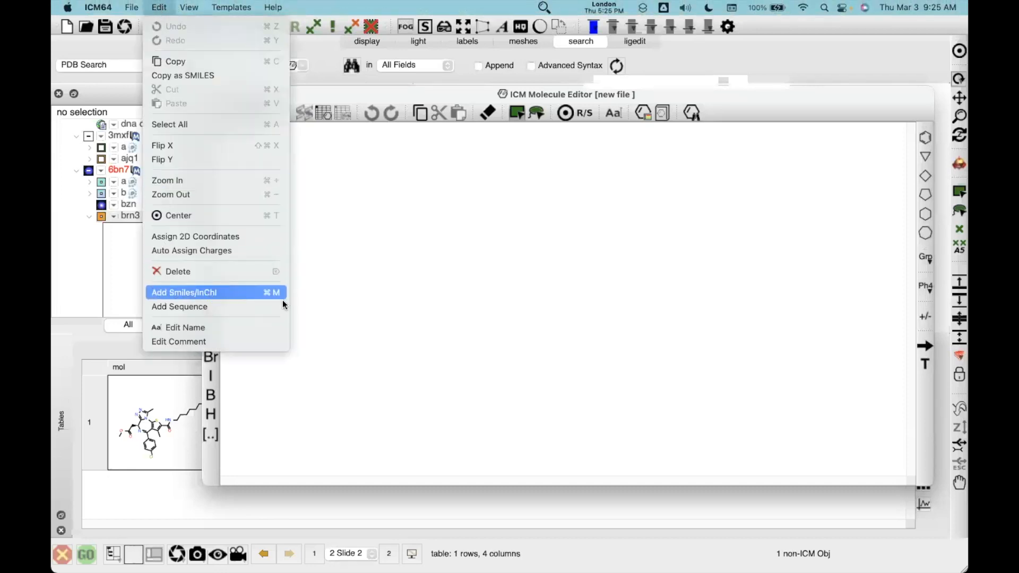
pyautogui.click(253, 290)
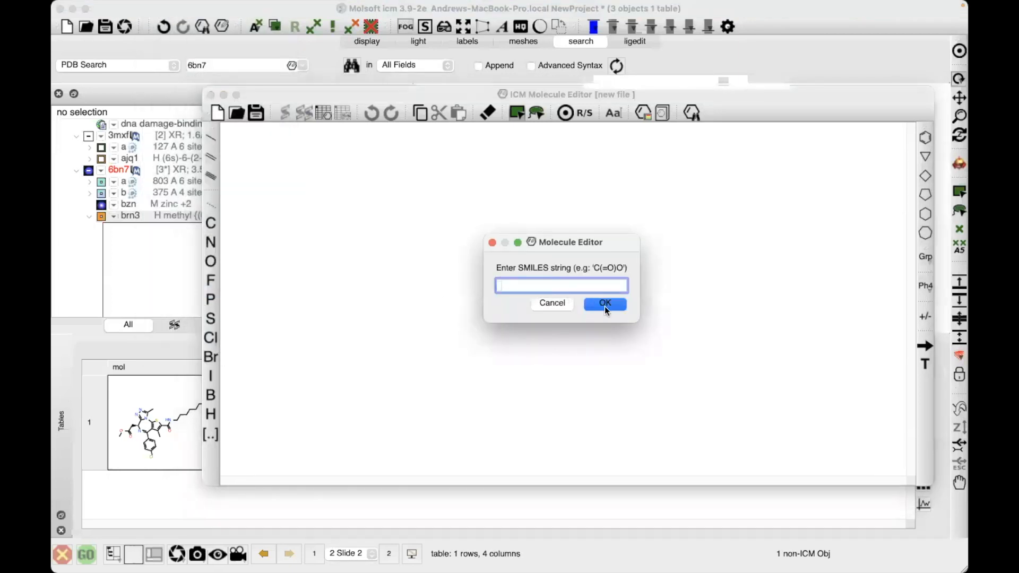
pyautogui.click(544, 305)
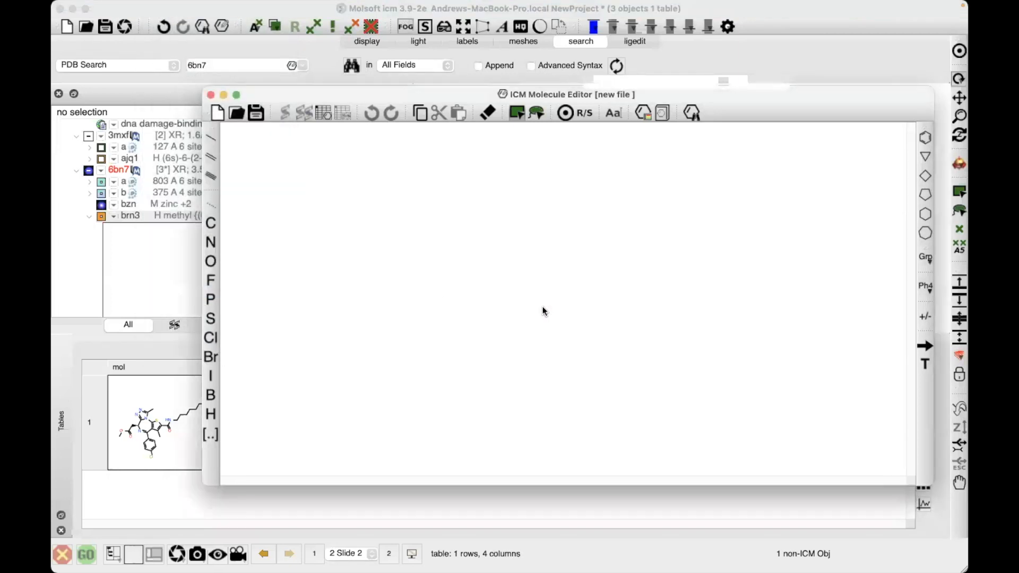
pyautogui.click(210, 94)
# - Switch to the presentation and advance to the slide on running the protacModel script
pyautogui.press('super+Tab')
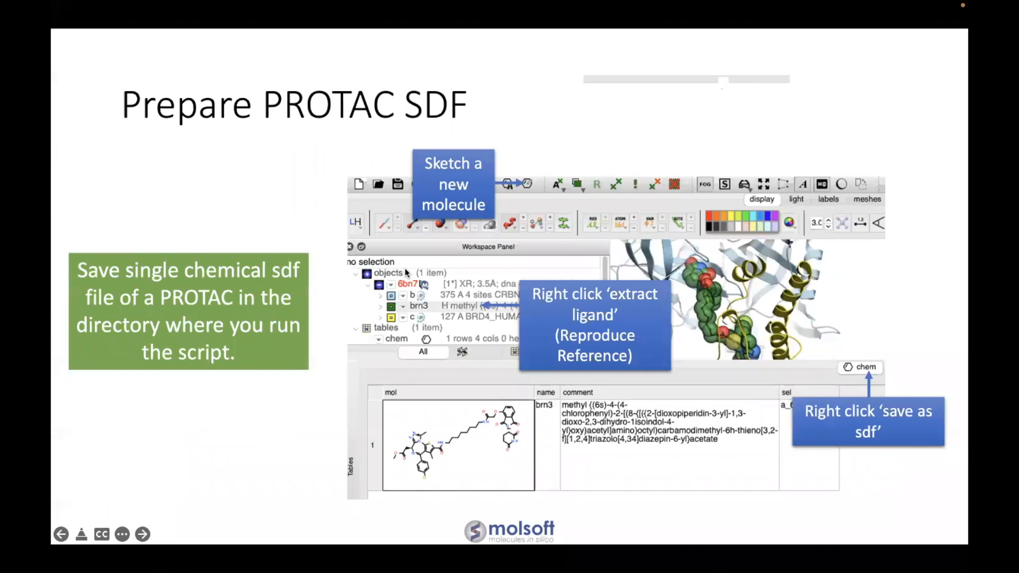
pyautogui.press('Right')
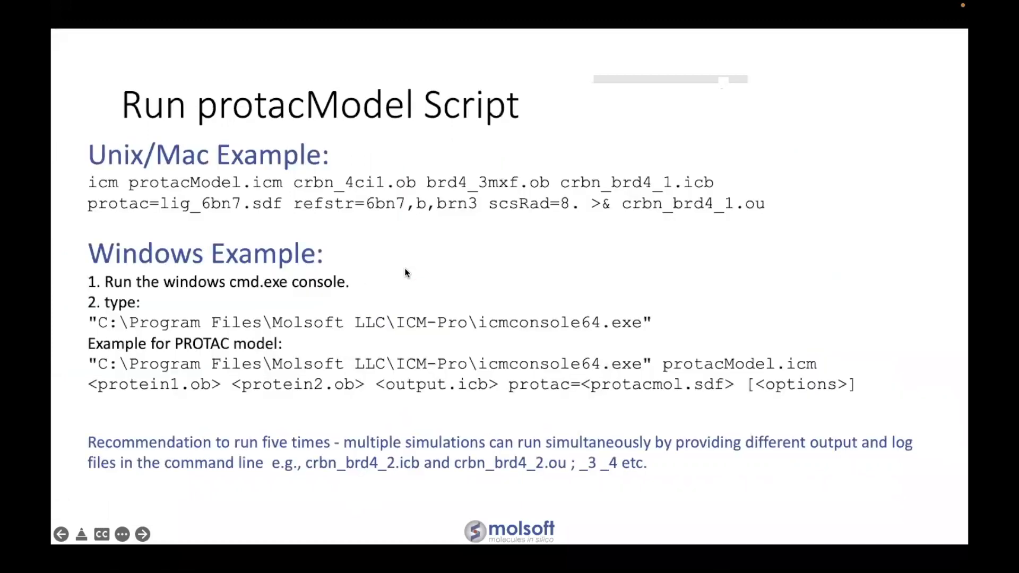
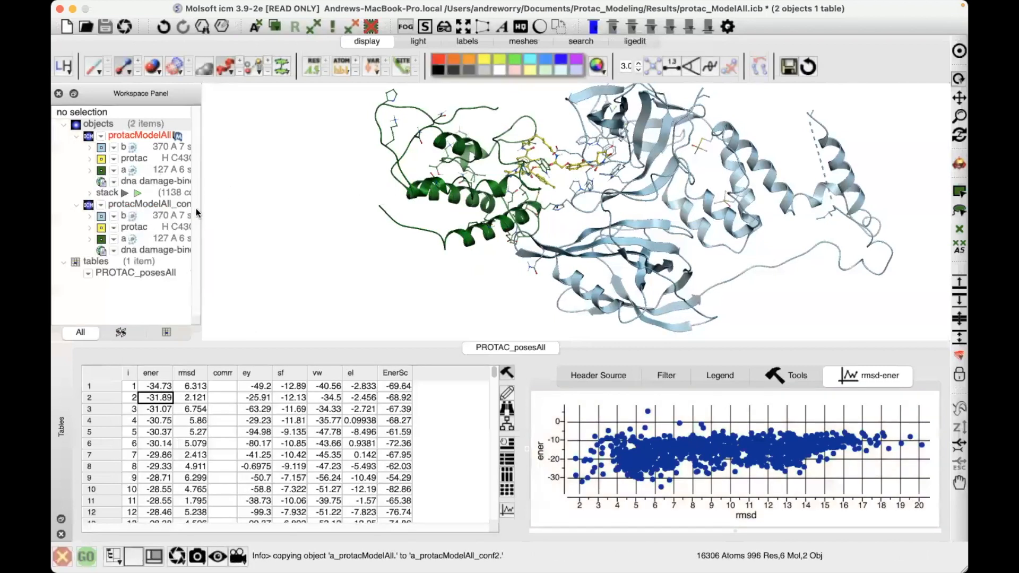
# - Display poses 3 and 4 from the PROTAC_posesAll table as separate conformation objects and widen the object list
pyautogui.scroll(-1, 319, 214)
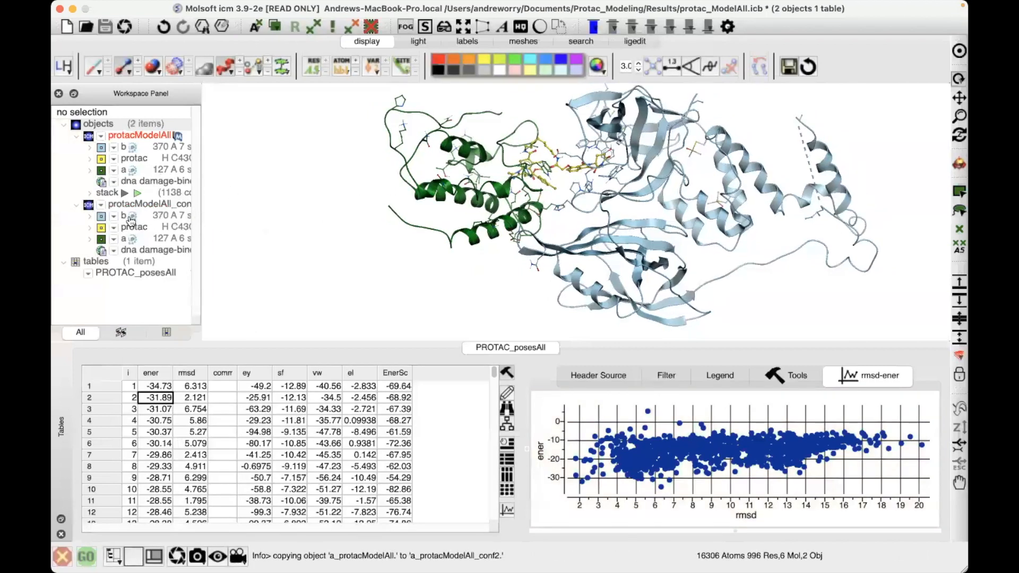
pyautogui.click(158, 411)
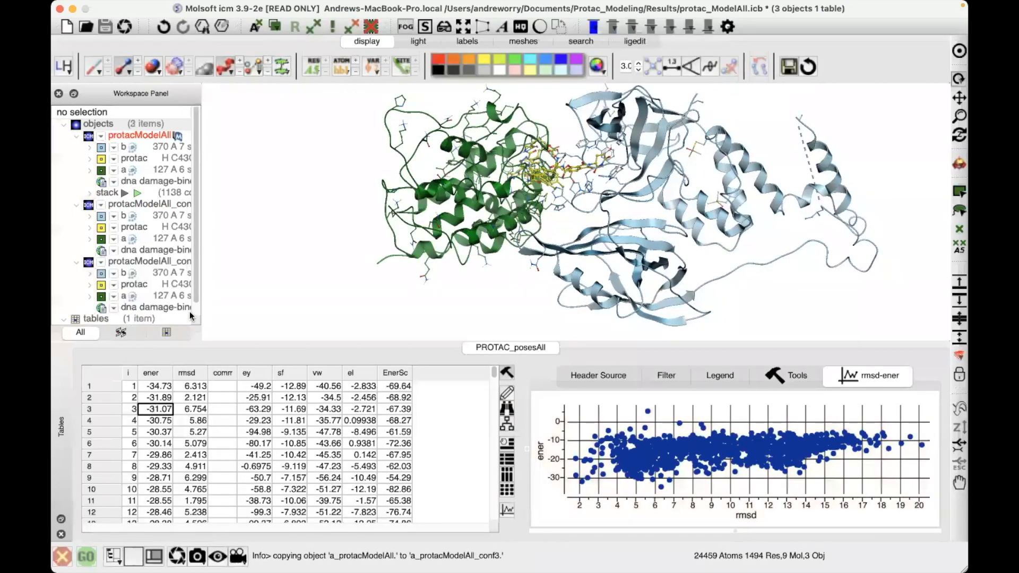
pyautogui.moveTo(208, 274); pyautogui.dragTo(234, 274)
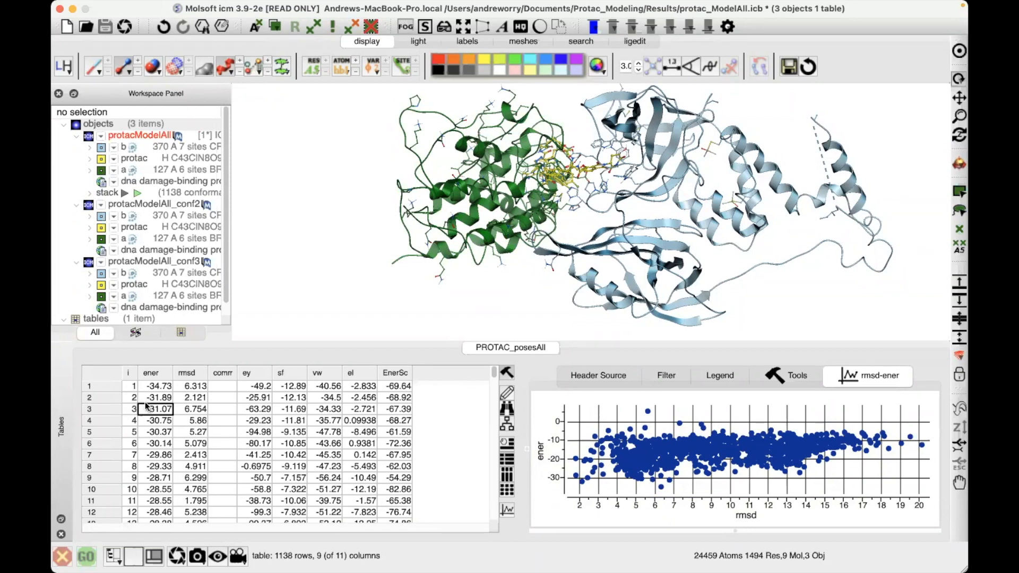
pyautogui.moveTo(391, 248); pyautogui.dragTo(459, 215)
pyautogui.moveTo(482, 170); pyautogui.dragTo(476, 117)
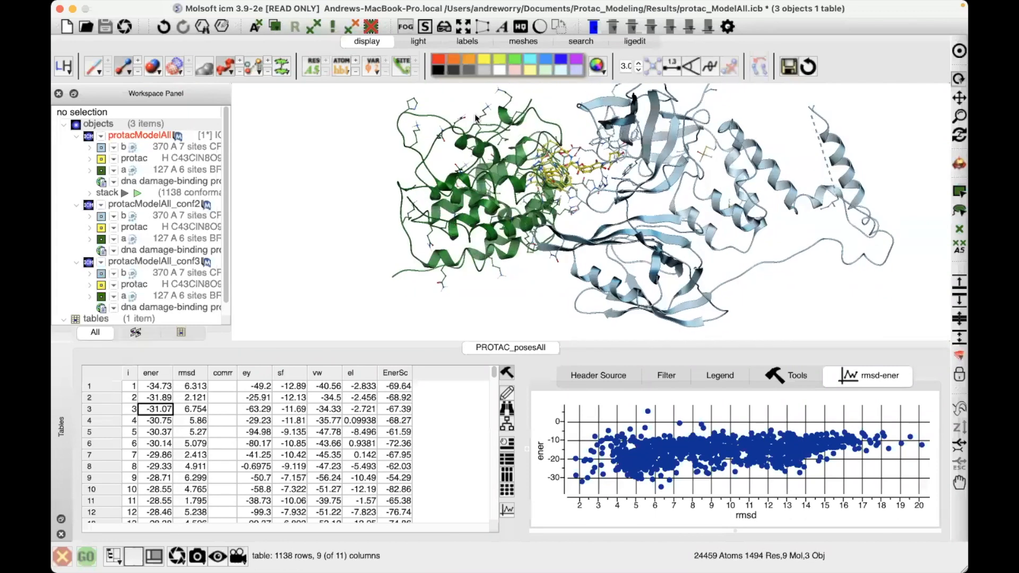
pyautogui.doubleClick(161, 421)
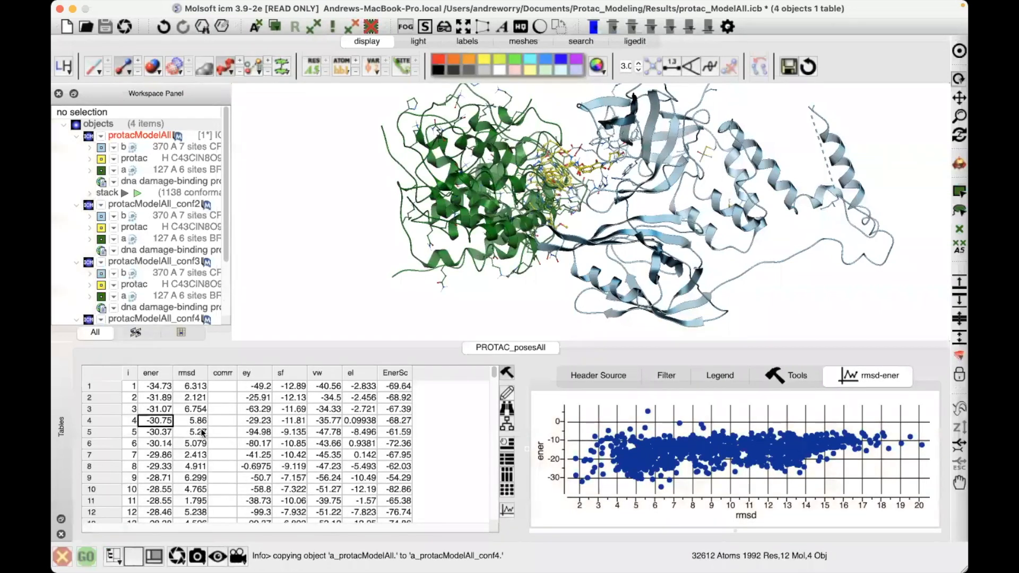
# - Sort the PROTAC poses by rmsd, restore the ascending ener order, and enlarge the table and plot area
pyautogui.click(149, 377)
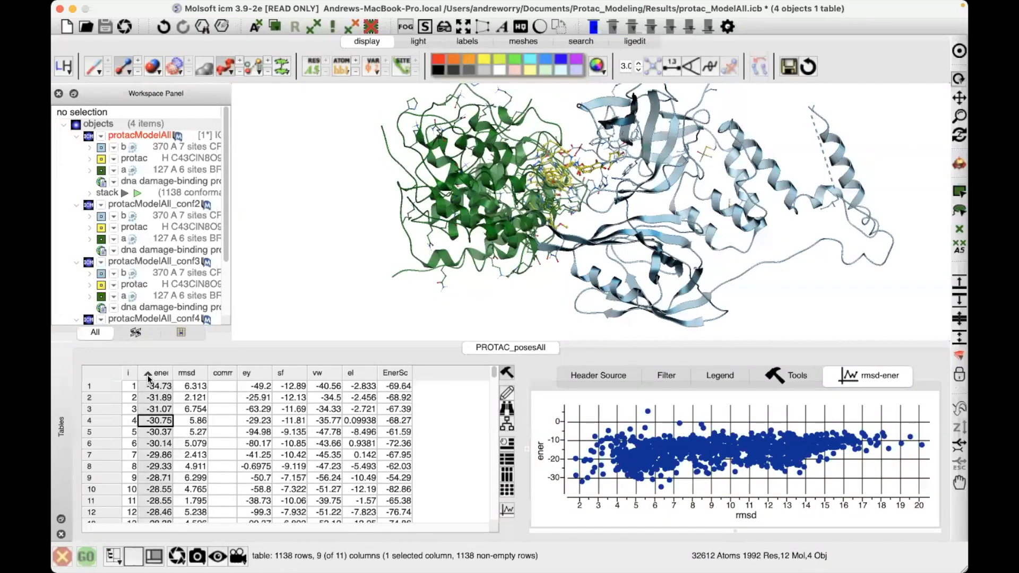
pyautogui.click(180, 376)
pyautogui.click(184, 376)
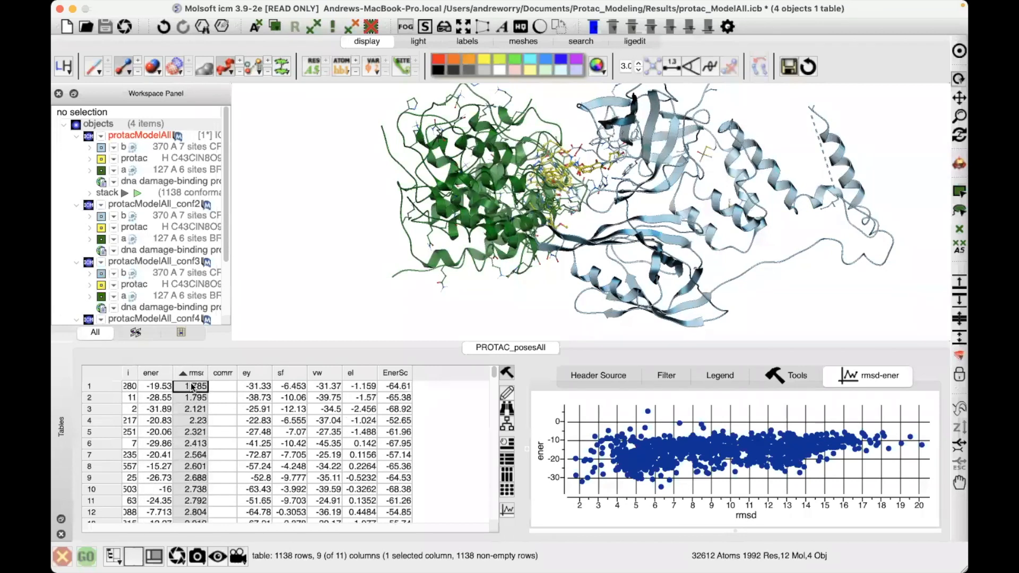
pyautogui.click(152, 375)
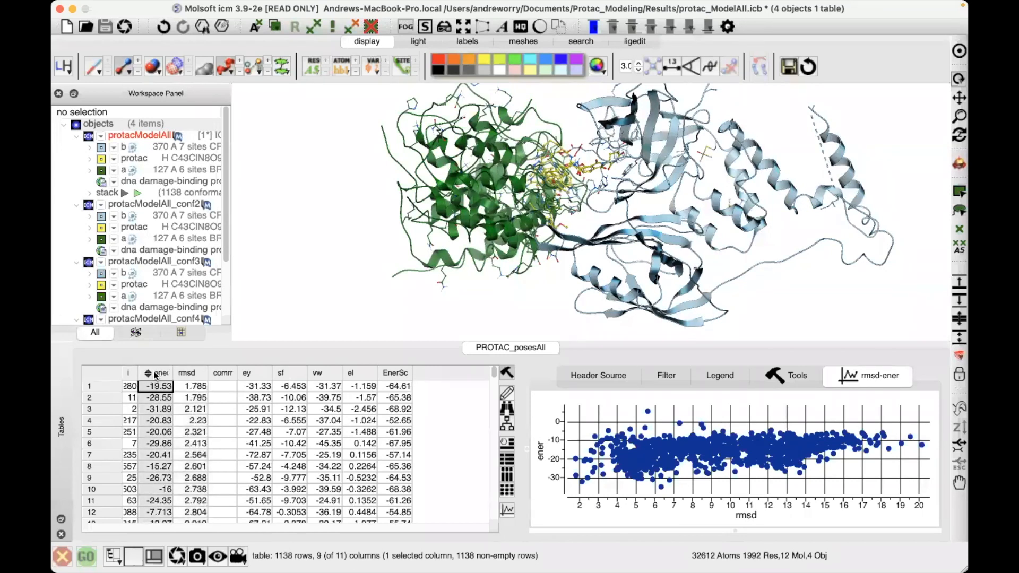
pyautogui.click(149, 376)
pyautogui.click(395, 375)
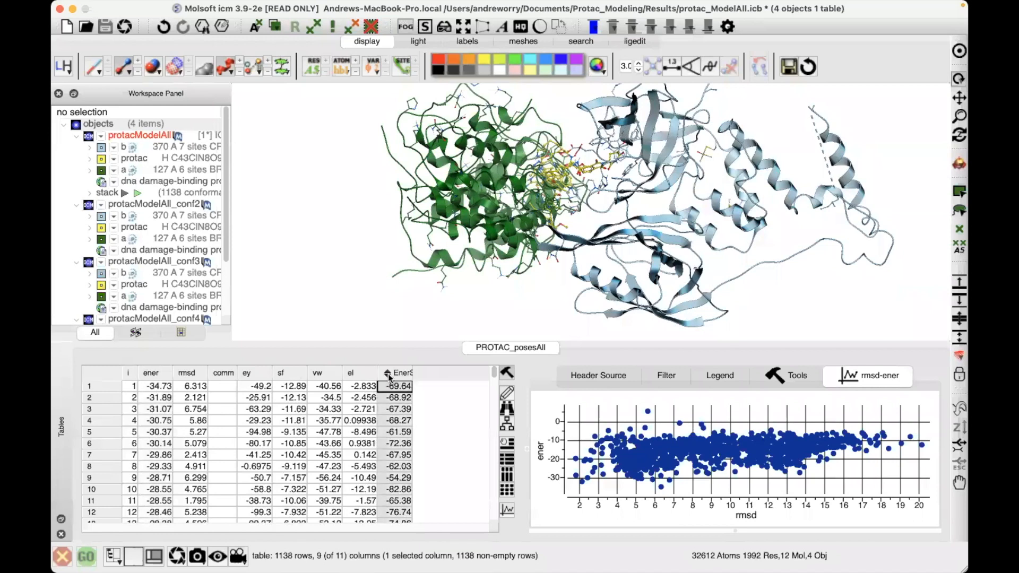
pyautogui.click(396, 375)
pyautogui.click(161, 375)
pyautogui.click(160, 375)
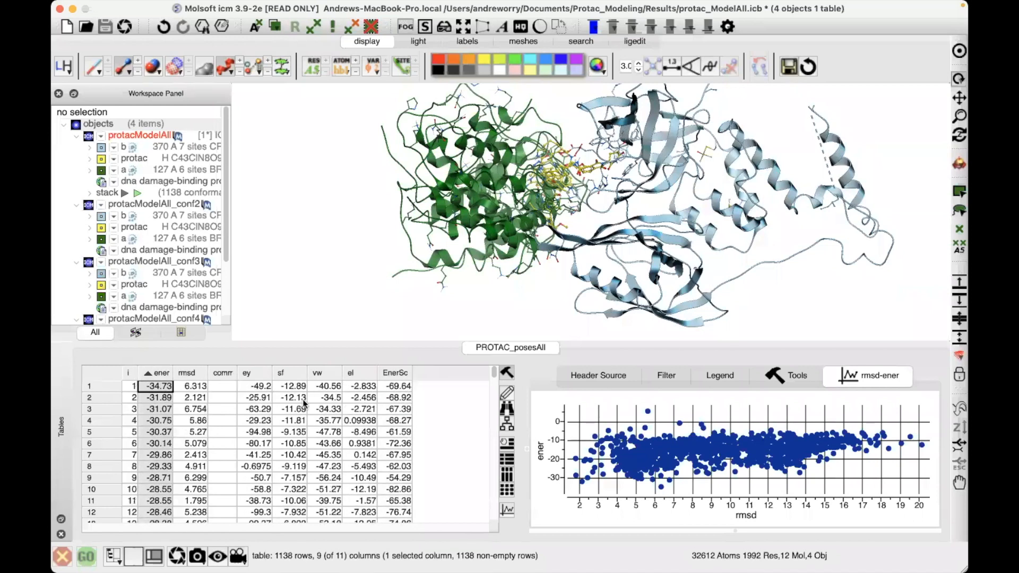
pyautogui.moveTo(726, 340); pyautogui.dragTo(722, 307)
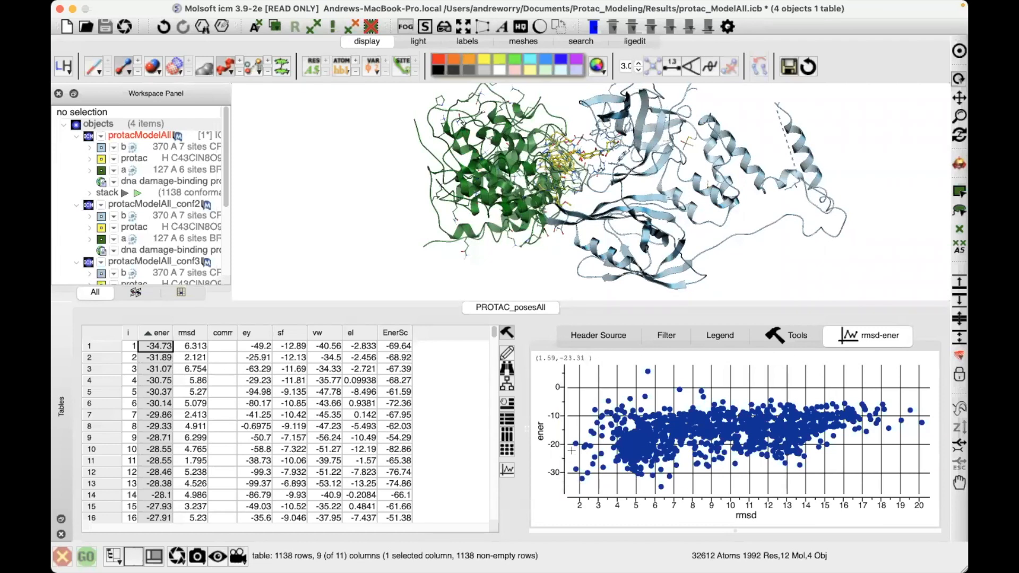
# - Select the low-rmsd, low-energy cluster of points in the rmsd-ener plot and review the matching rows in PROTAC_posesAll
pyautogui.moveTo(570, 449); pyautogui.dragTo(615, 492)
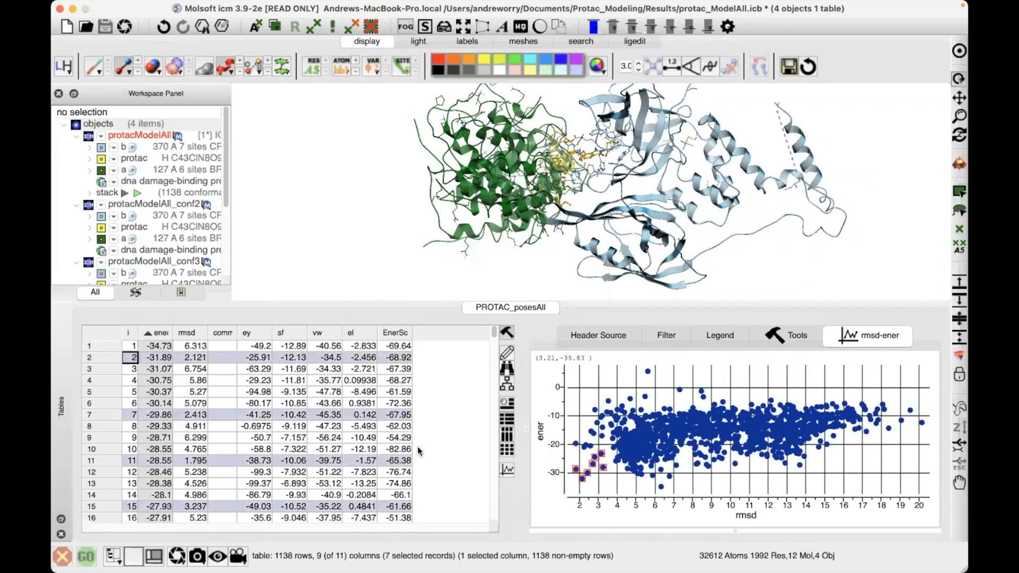
pyautogui.scroll(-4, 407, 469)
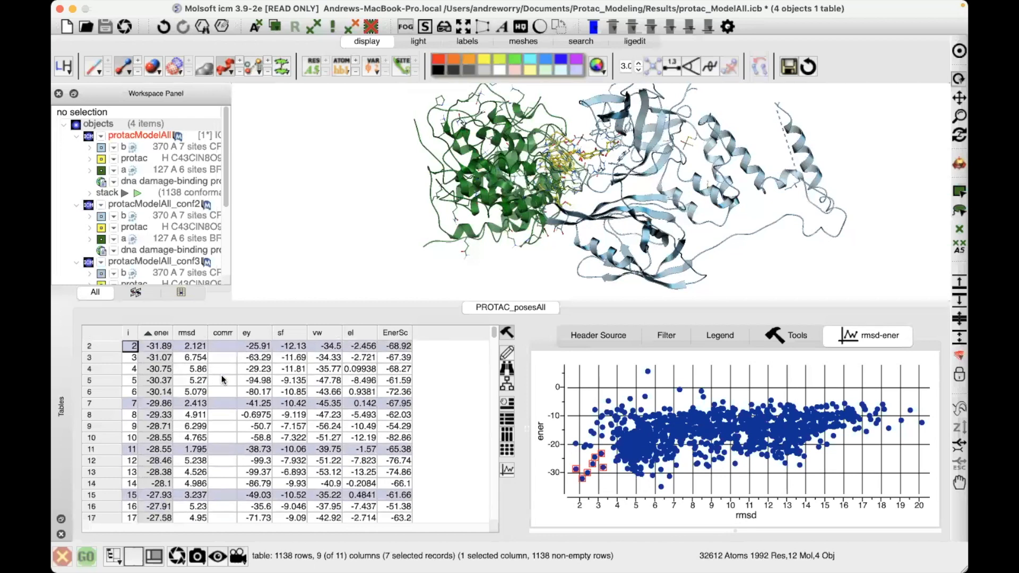
pyautogui.scroll(4, 370, 434)
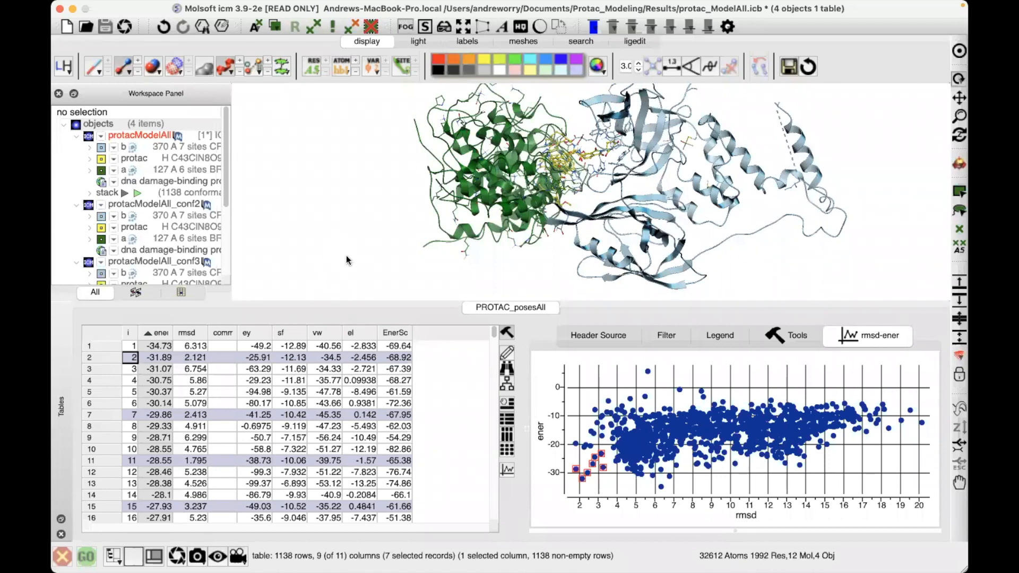
# - Check the file formats available for saving the protacModelAll_conf2 object, including pdb, and cancel the save
pyautogui.rightClick(154, 208)
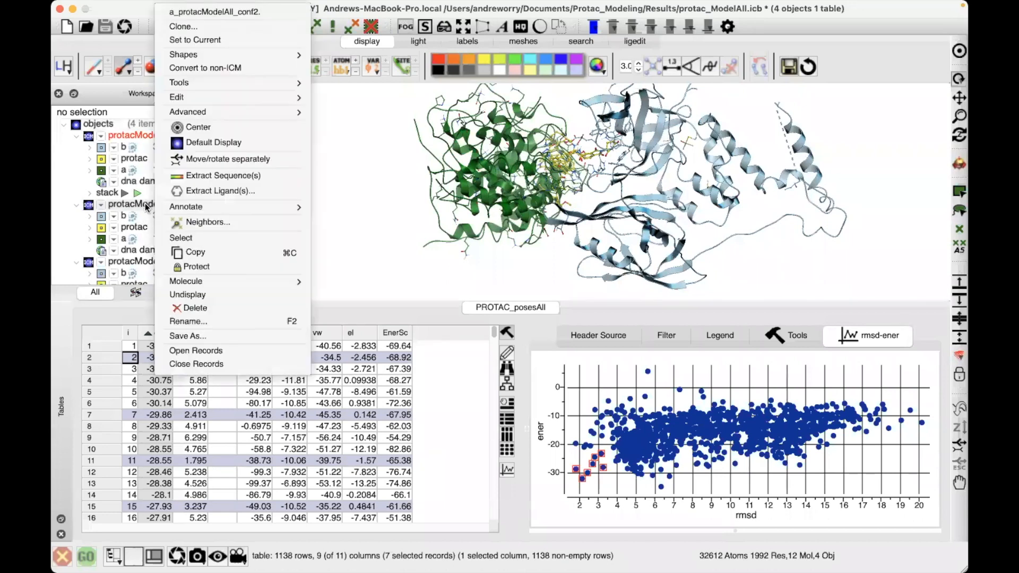
pyautogui.click(207, 338)
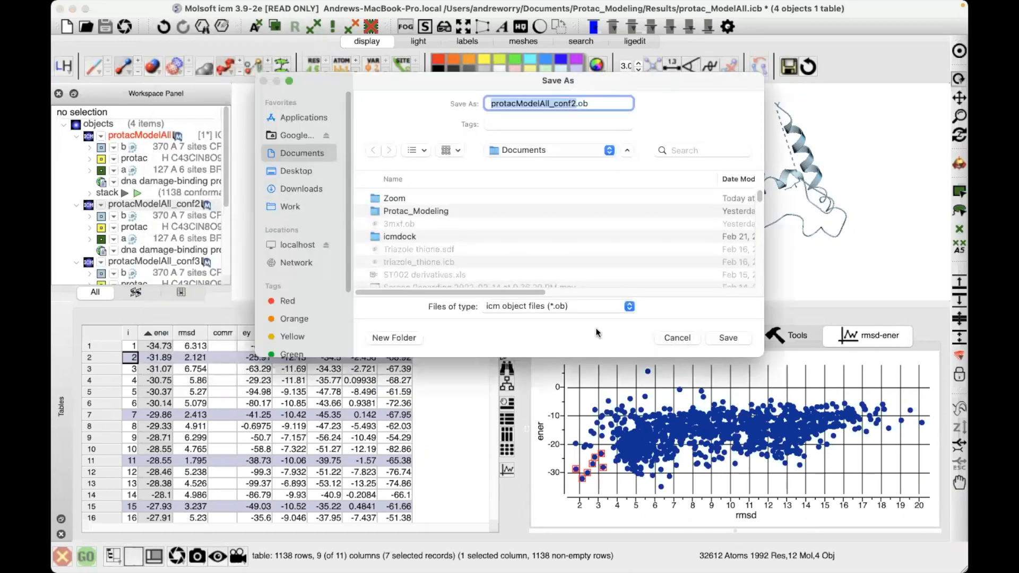
pyautogui.click(585, 307)
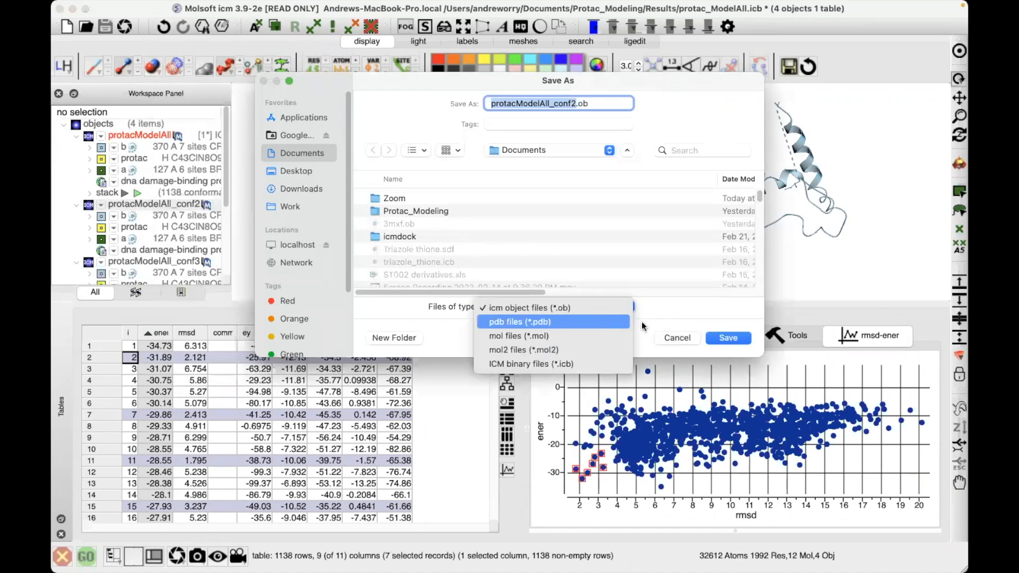
pyautogui.click(661, 320)
pyautogui.click(690, 338)
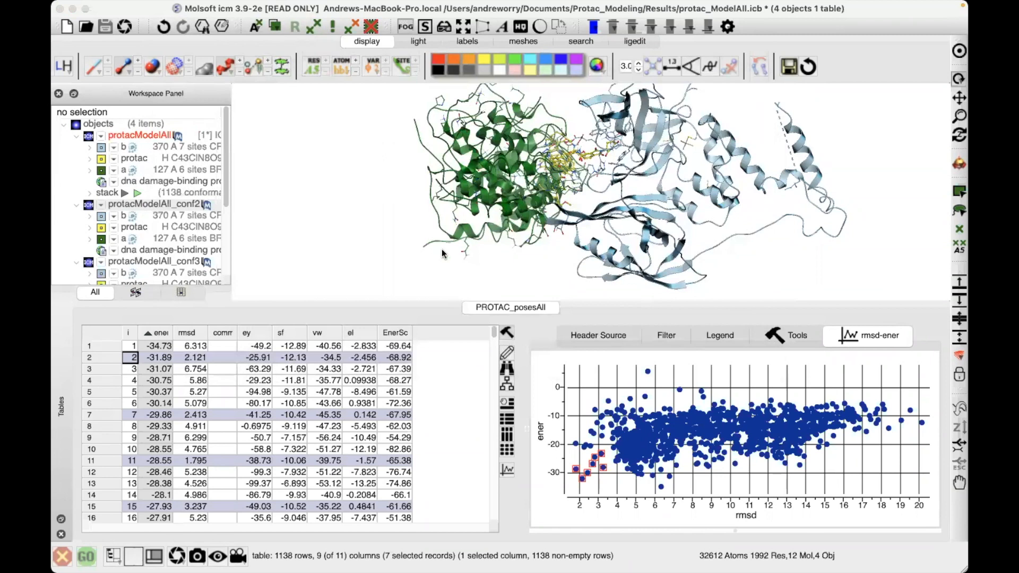
# - Enlarge the 3D view and delete the protacModelAll_conf2, protacModelAll_conf3 and protacModelAll_conf4 objects
pyautogui.moveTo(440, 299); pyautogui.dragTo(439, 391)
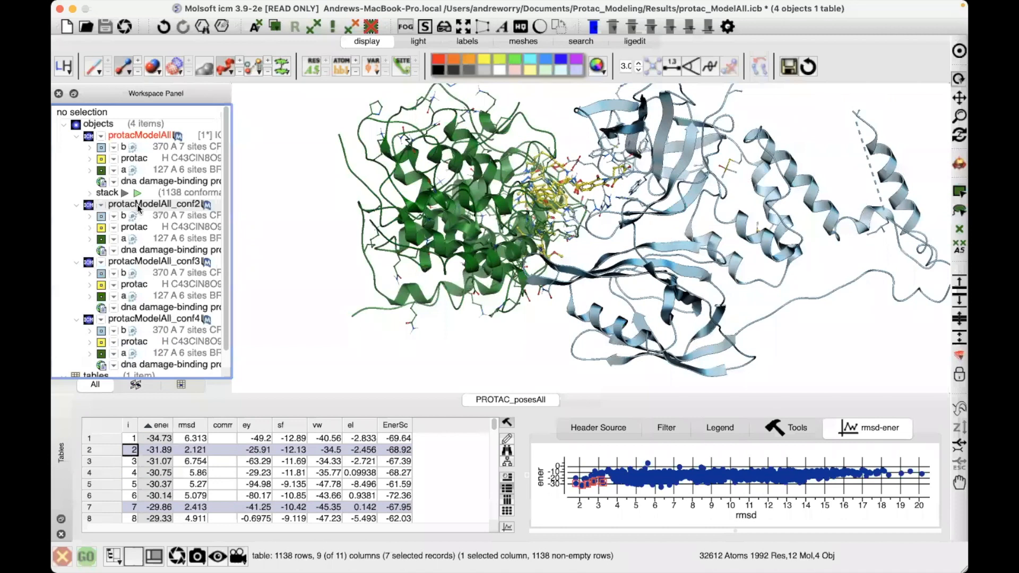
pyautogui.click(138, 207)
pyautogui.scroll(-1, 146, 255)
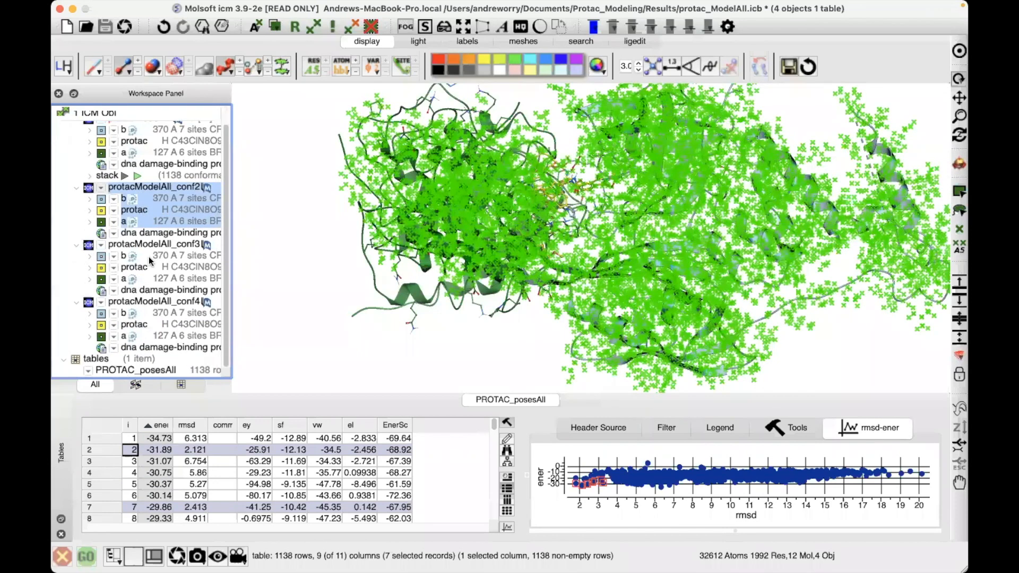
pyautogui.keyDown('shift'); pyautogui.click(153, 302); pyautogui.keyUp('shift')
pyautogui.rightClick(175, 311)
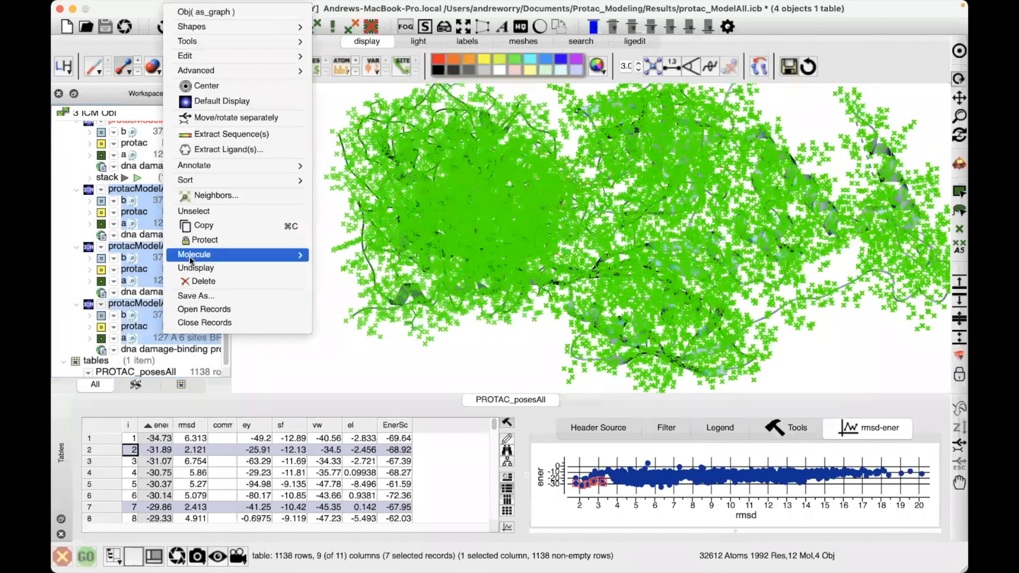
pyautogui.click(194, 280)
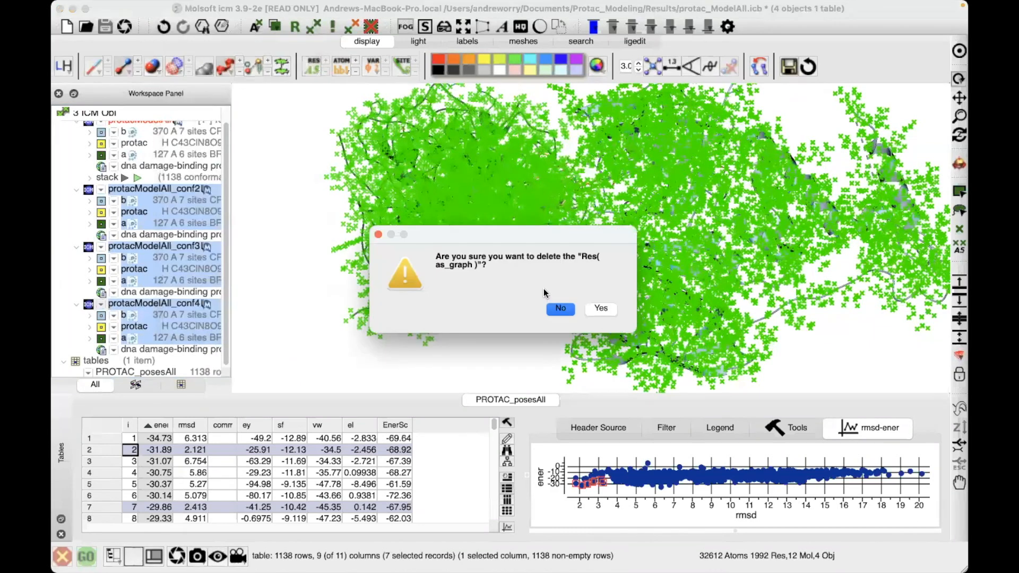
pyautogui.click(593, 310)
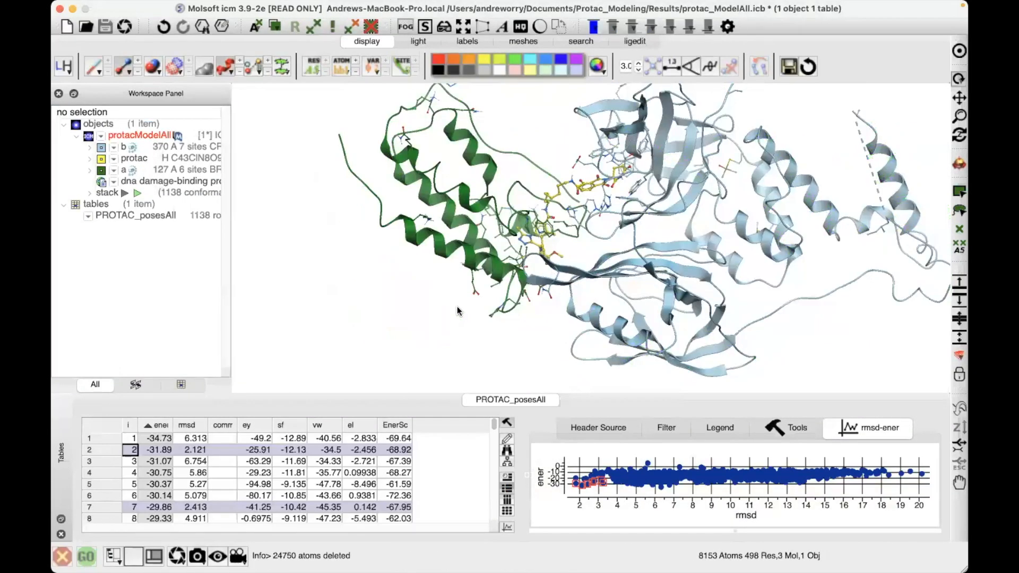
# - Load pose 2 from PROTAC_posesAll as a separate conformation object and hide the original protacModelAll object
pyautogui.doubleClick(215, 454)
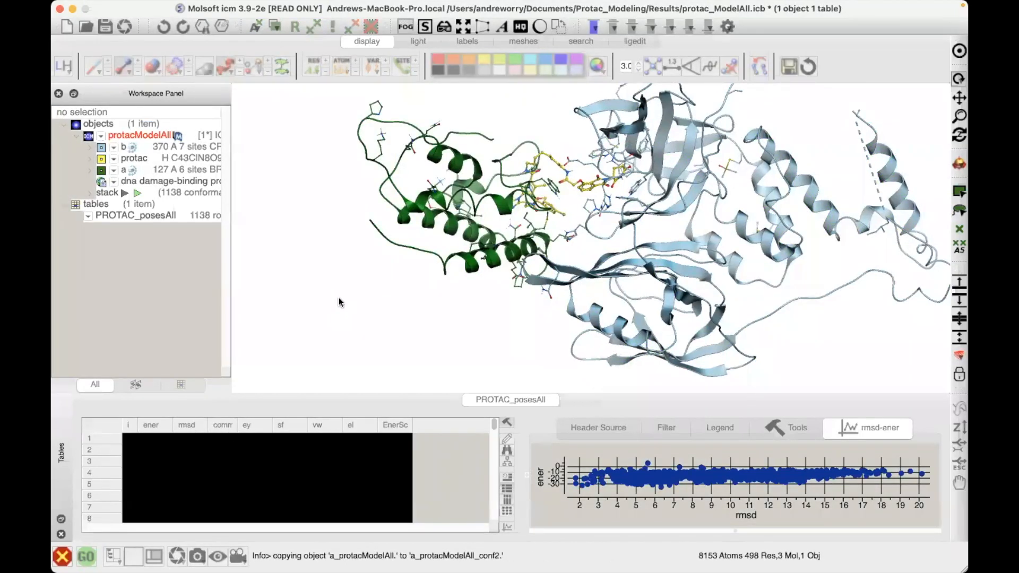
pyautogui.click(89, 137)
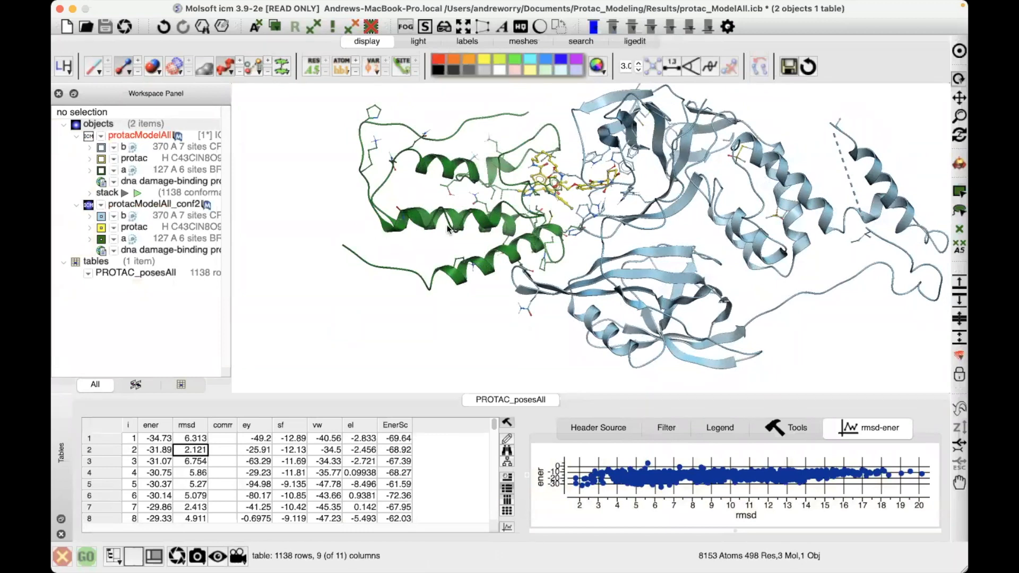
pyautogui.scroll(3, 531, 202)
pyautogui.scroll(3, 530, 202)
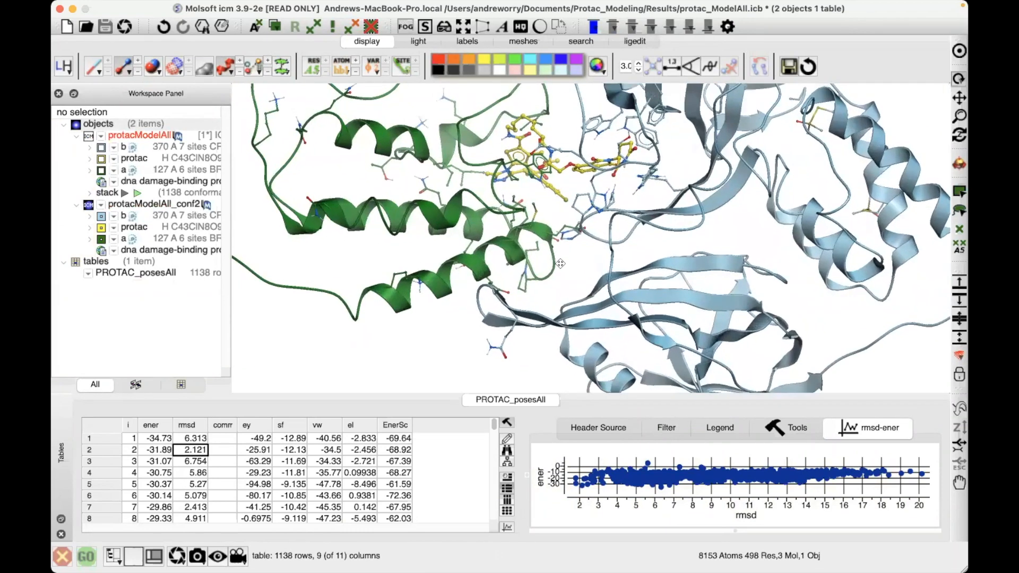
pyautogui.moveTo(530, 202); pyautogui.dragTo(536, 272, button='middle')
# - Display the ligand pocket interactions for the protac ligand of protacModelAll_conf2
pyautogui.rightClick(142, 240)
pyautogui.click(130, 227)
pyautogui.rightClick(130, 229)
pyautogui.moveTo(179, 276)
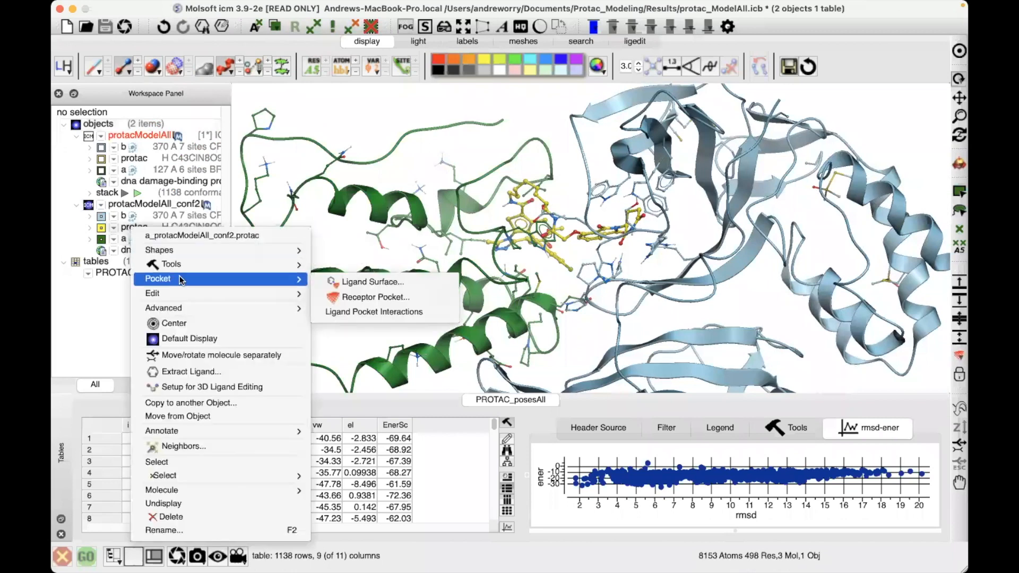
pyautogui.click(367, 312)
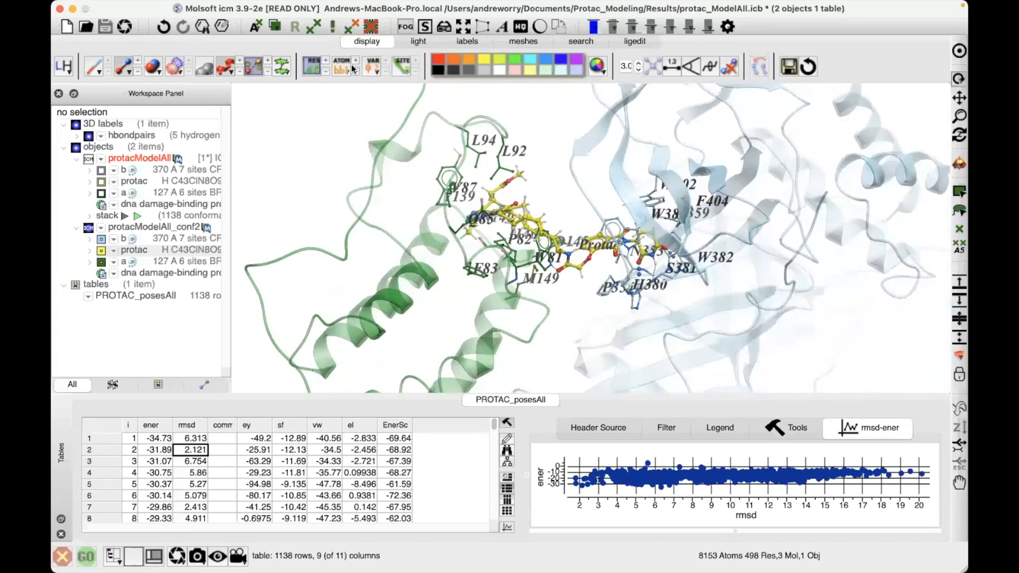
# - Turn the hydrogen bond display off and on again to recalculate the bonds for the displayed pose
pyautogui.click(253, 72)
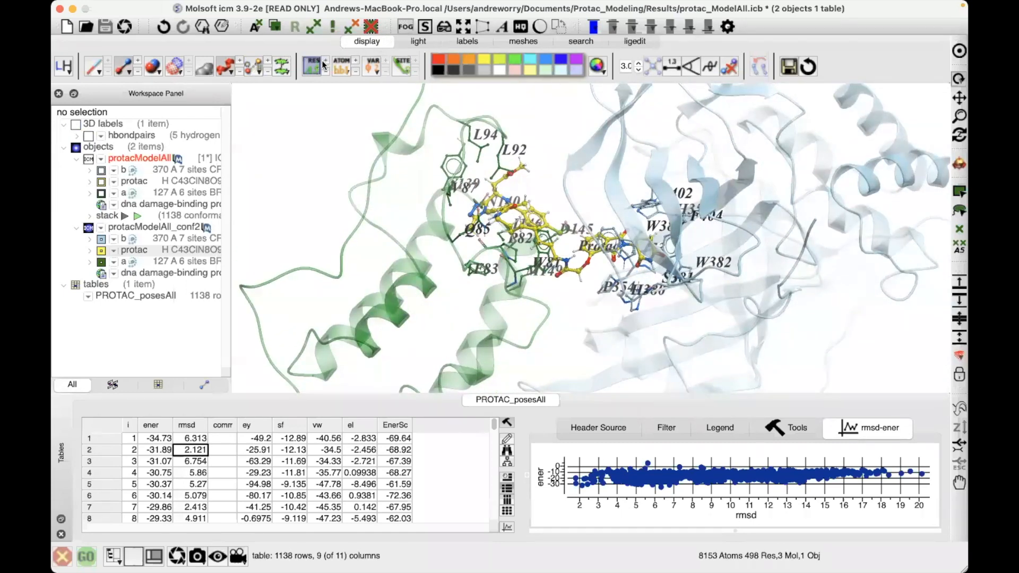
pyautogui.click(252, 70)
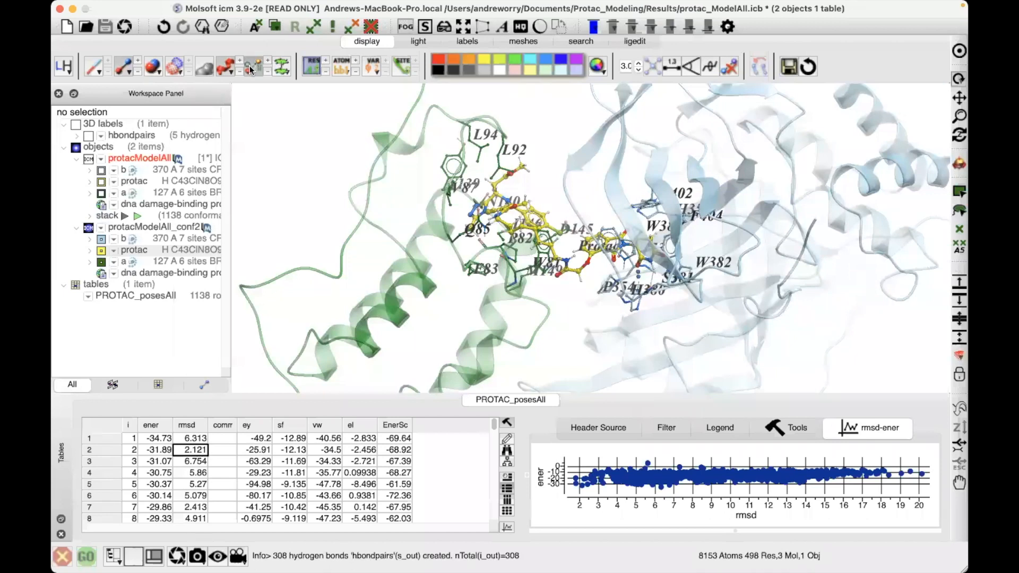
pyautogui.moveTo(293, 231)
pyautogui.mouseDown()
pyautogui.moveTo(322, 229)
pyautogui.moveTo(322, 213)
pyautogui.moveTo(309, 224)
pyautogui.mouseUp()
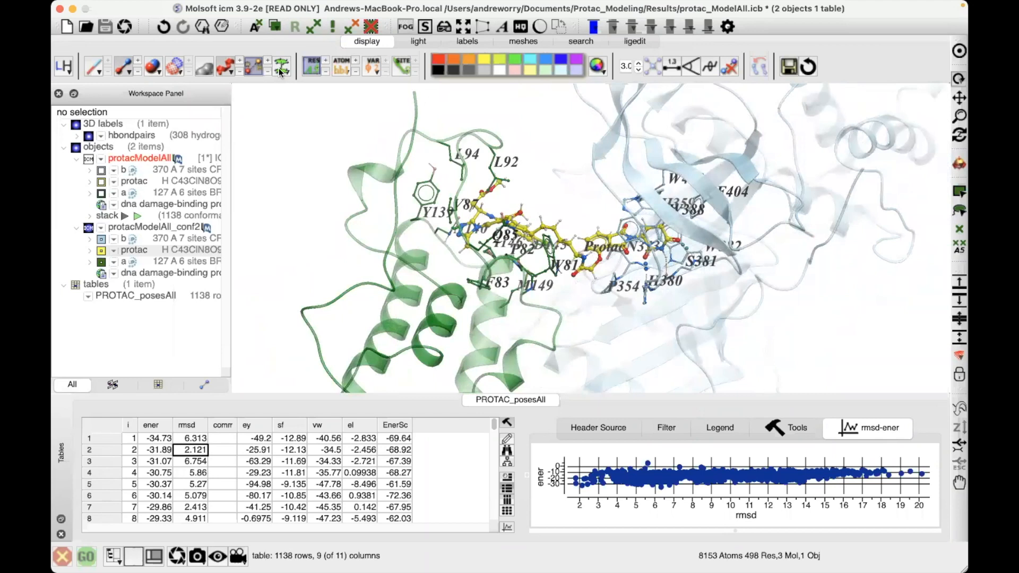
# - Show the pi-pi interactions, inspect the ligand rings up close, hide them again and examine both binding pockets
pyautogui.click(282, 68)
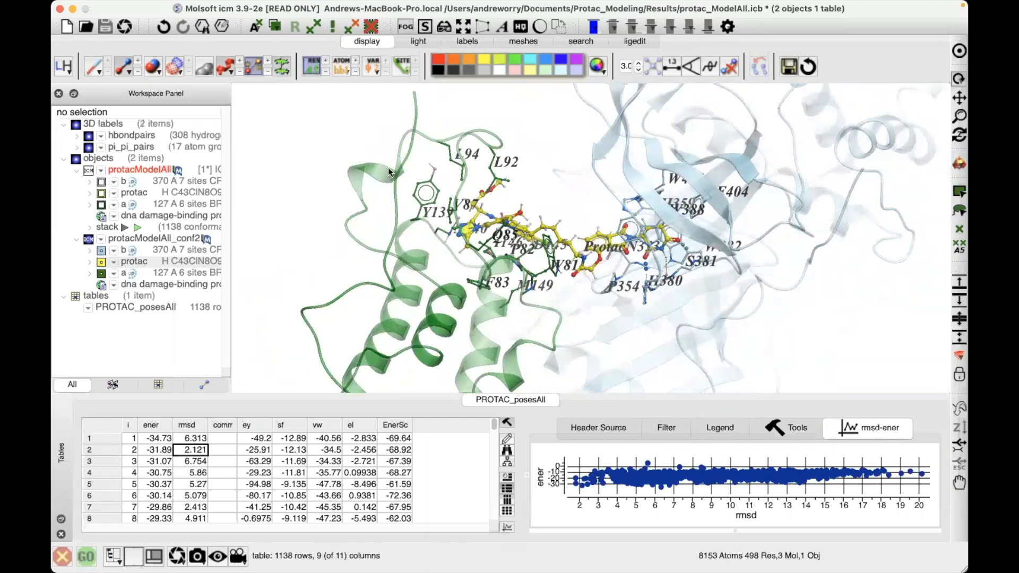
pyautogui.moveTo(394, 207); pyautogui.dragTo(390, 223)
pyautogui.moveTo(262, 243); pyautogui.dragTo(264, 144)
pyautogui.moveTo(333, 215); pyautogui.dragTo(501, 177)
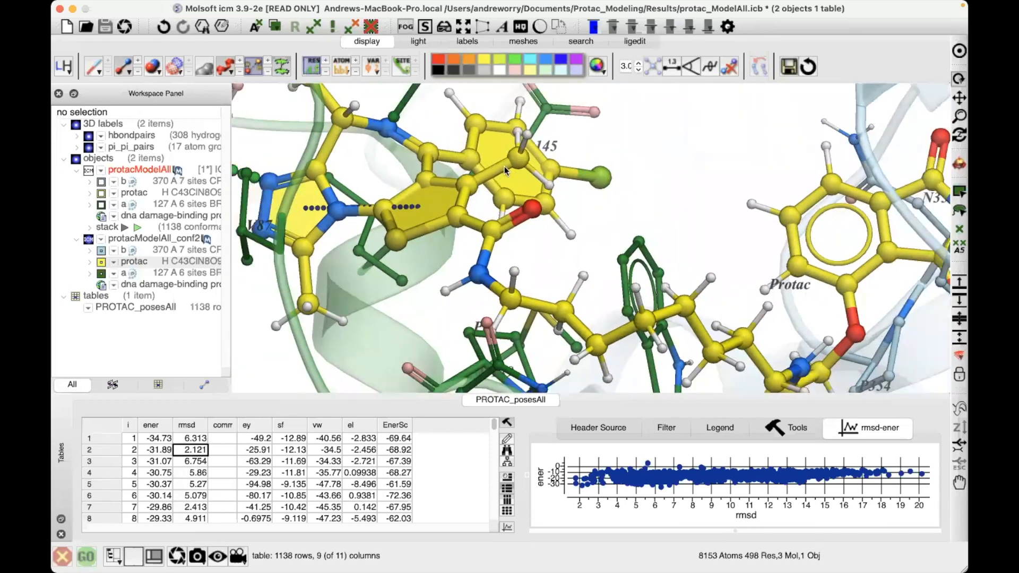
pyautogui.click(281, 70)
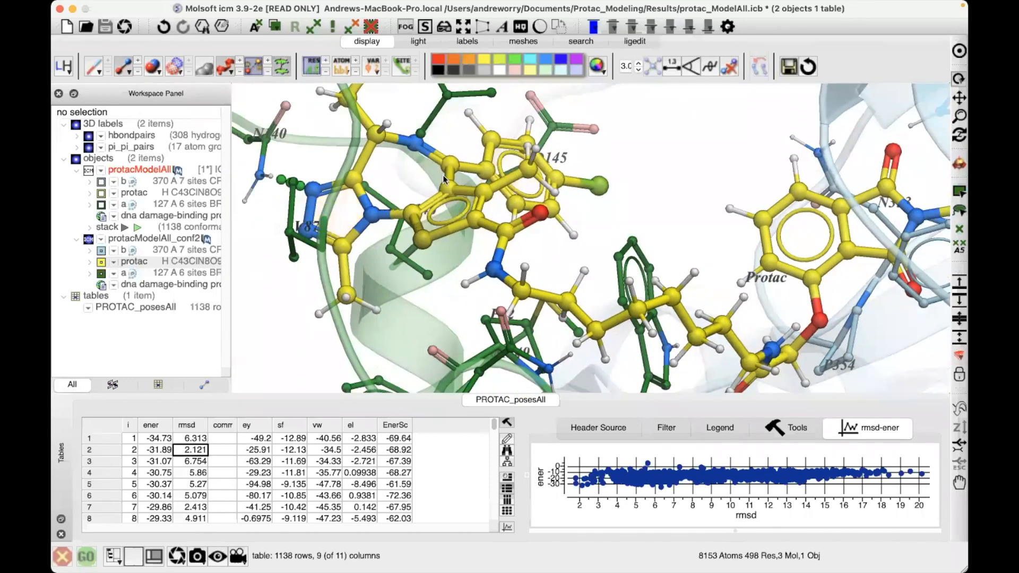
pyautogui.moveTo(508, 225); pyautogui.dragTo(494, 223)
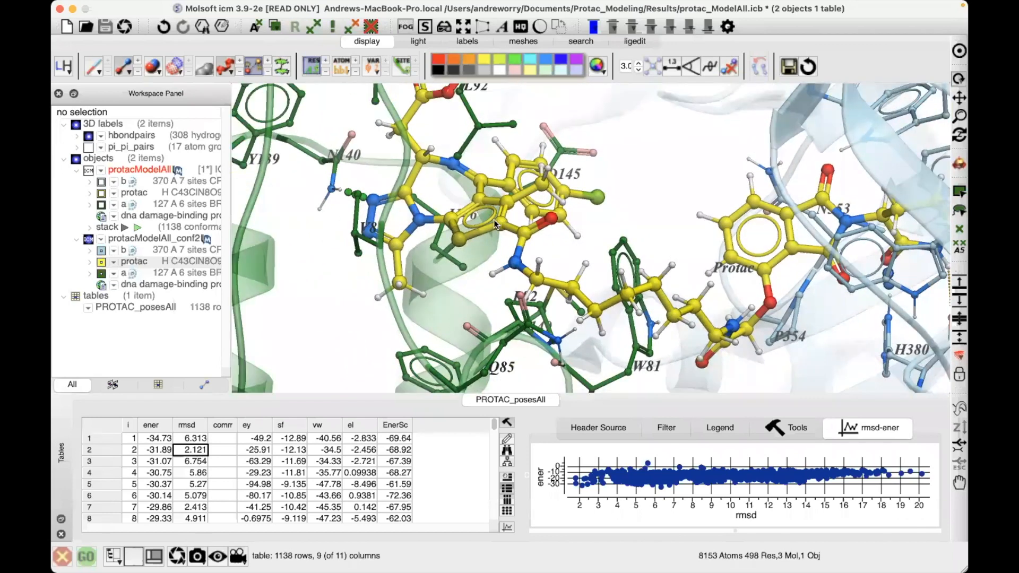
pyautogui.moveTo(589, 233); pyautogui.dragTo(740, 231)
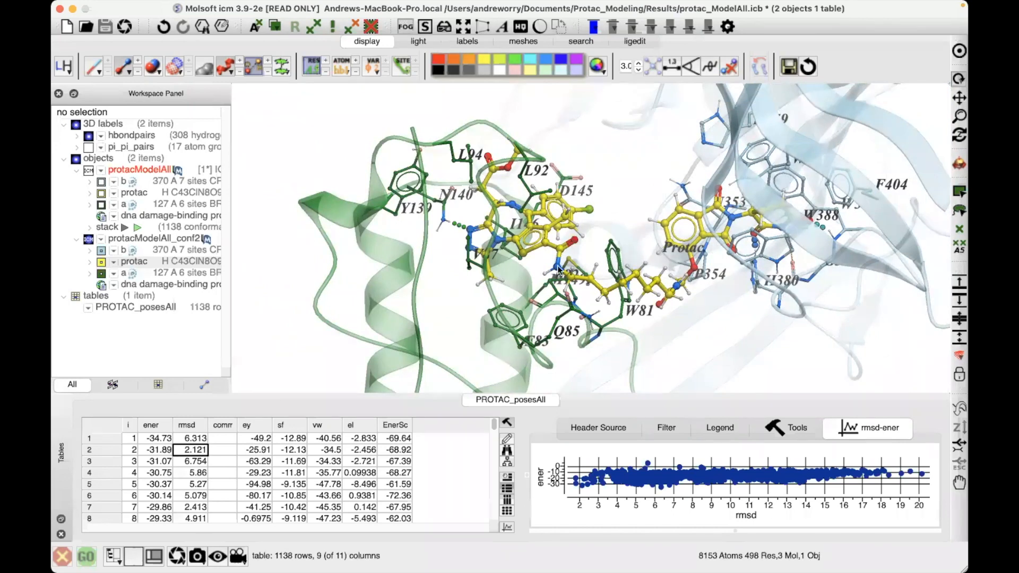
pyautogui.moveTo(598, 247); pyautogui.dragTo(679, 236)
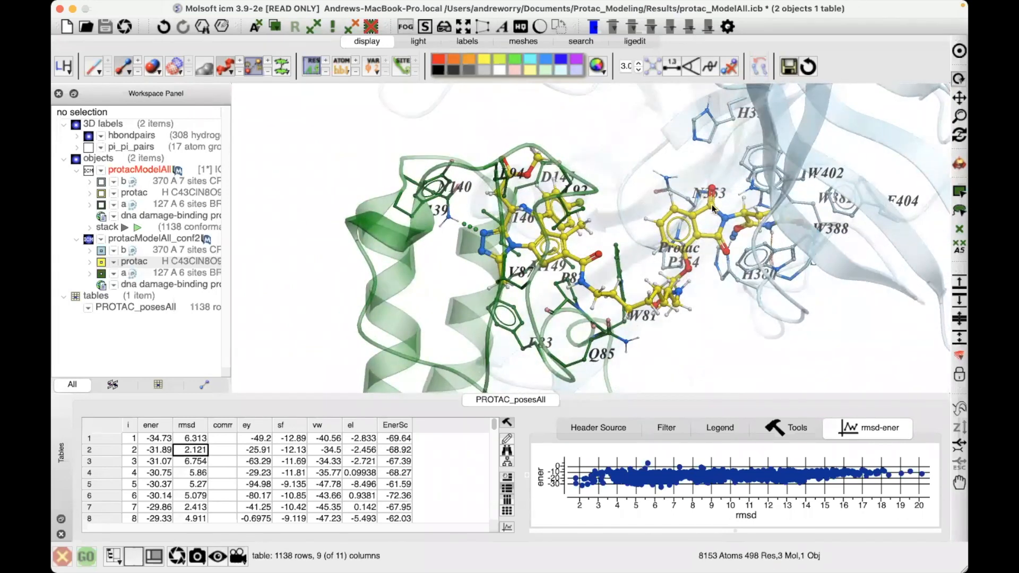
pyautogui.moveTo(615, 200)
pyautogui.mouseDown()
pyautogui.moveTo(612, 227)
pyautogui.moveTo(610, 200)
pyautogui.mouseUp()
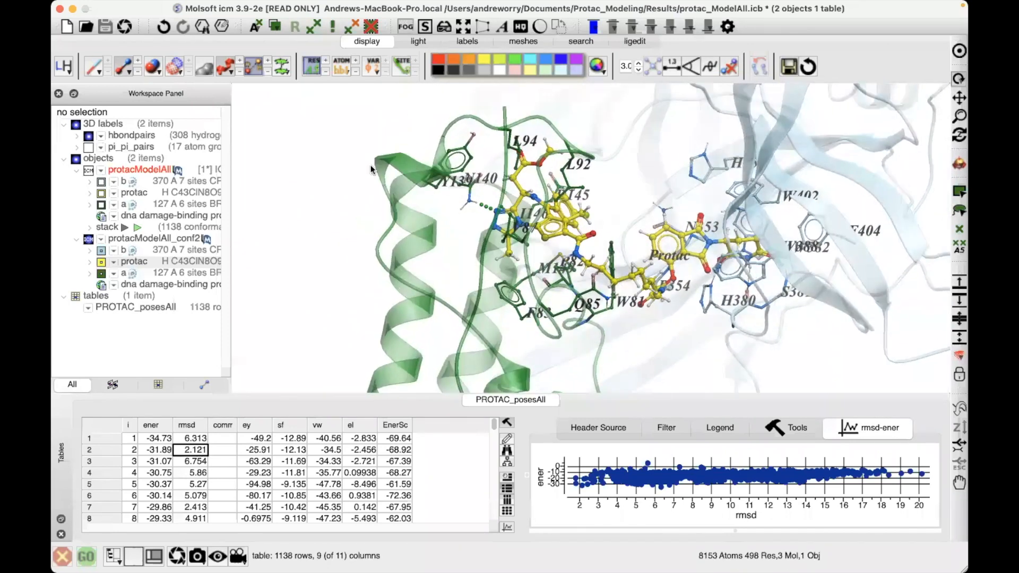
# - Calculate the contact areas between the protac ligand of protacModelAll_conf2 and the rest of the same object
pyautogui.click(134, 262)
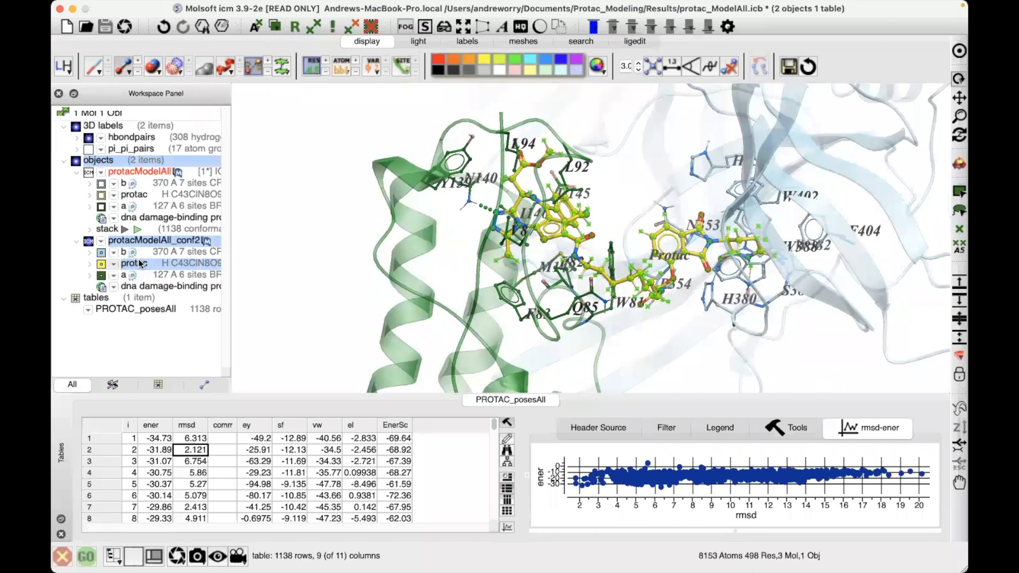
pyautogui.click(161, 7)
pyautogui.moveTo(166, 39)
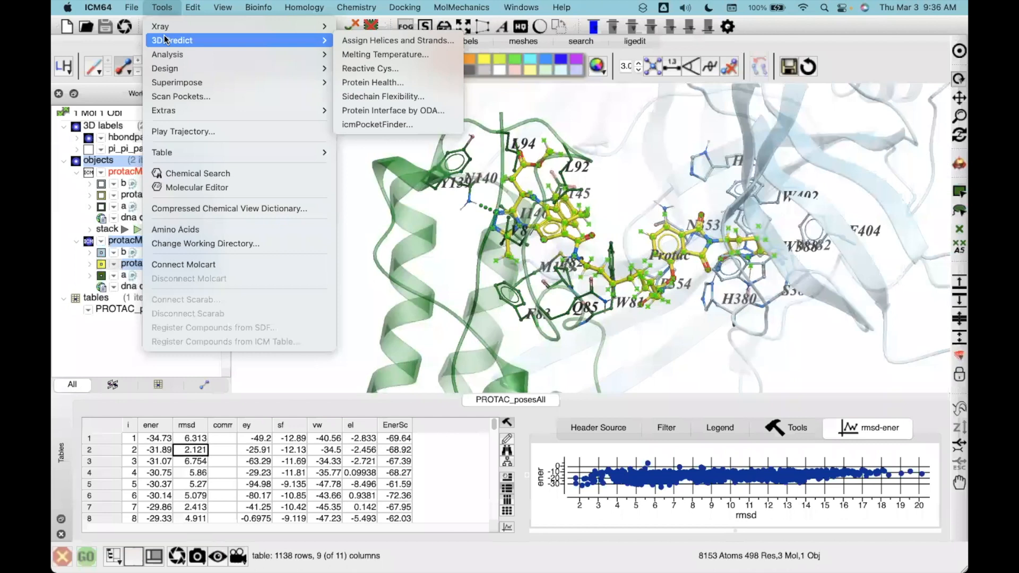
pyautogui.moveTo(283, 58)
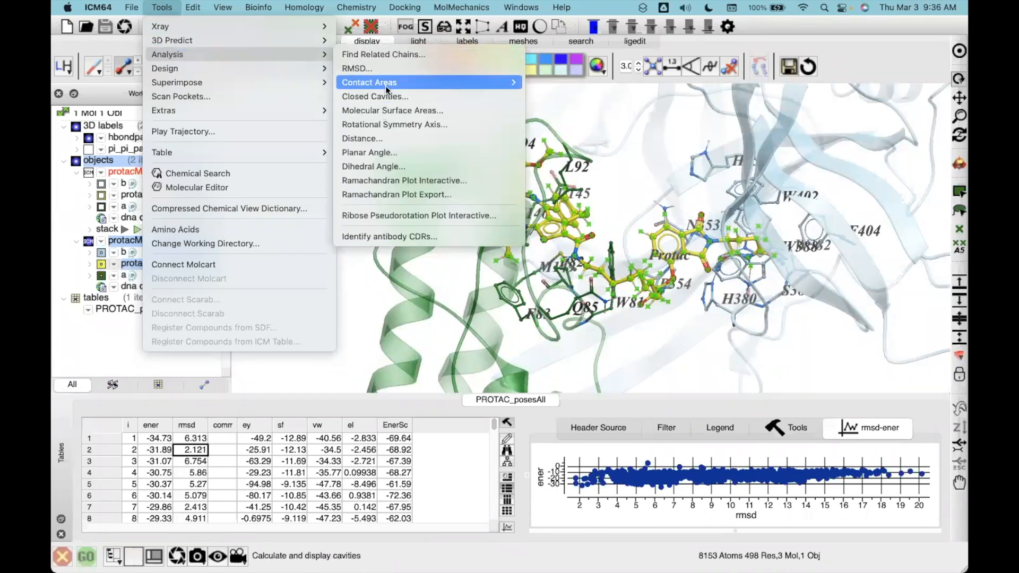
pyautogui.moveTo(385, 84)
pyautogui.click(550, 83)
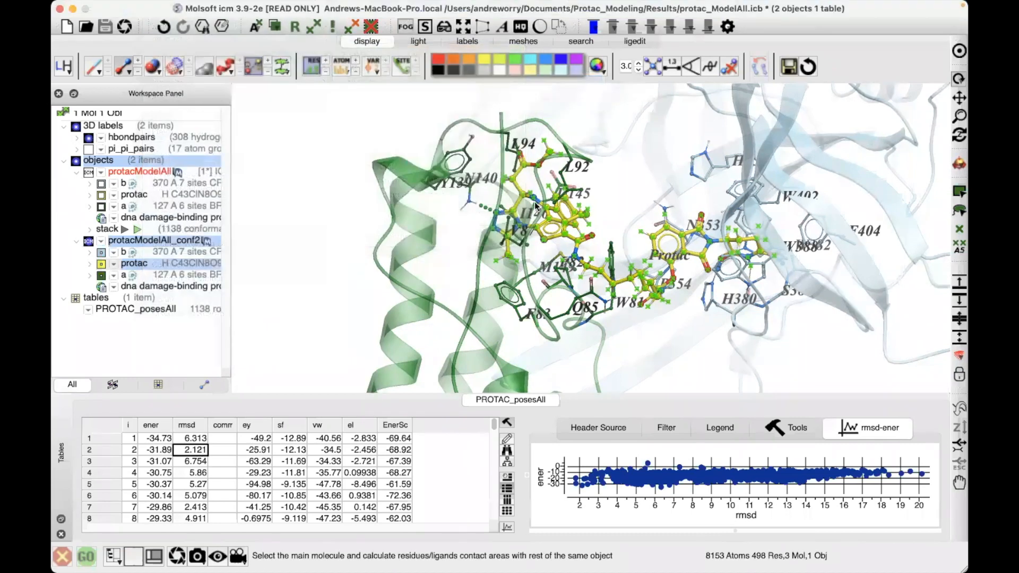
pyautogui.click(536, 327)
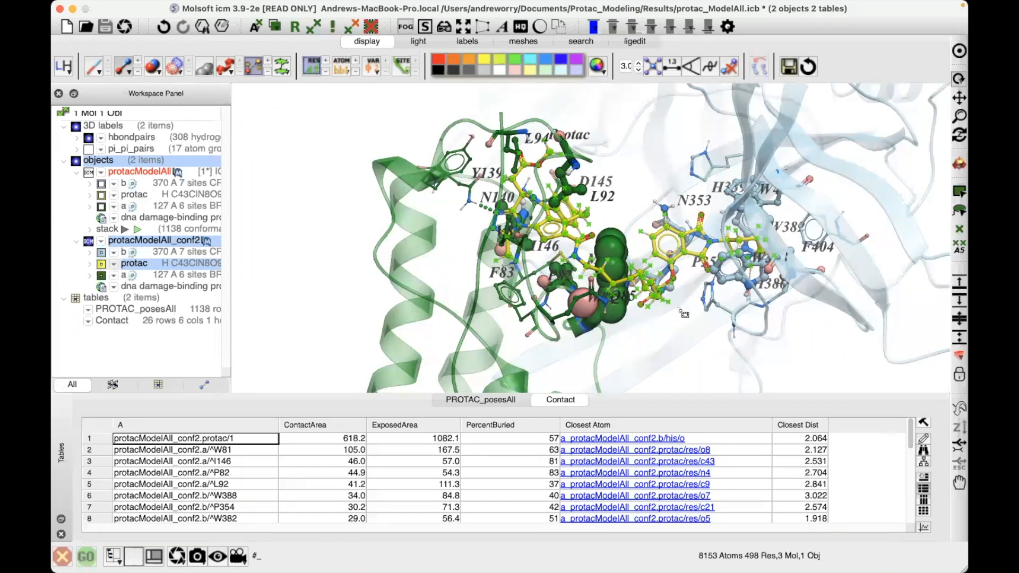
# - Clear the ligand selection and examine the residues highlighted by contact area around the PROTAC from several angles
pyautogui.moveTo(680, 310); pyautogui.dragTo(681, 313, button='right')
pyautogui.moveTo(675, 317); pyautogui.dragTo(609, 264)
pyautogui.rightClick(606, 262)
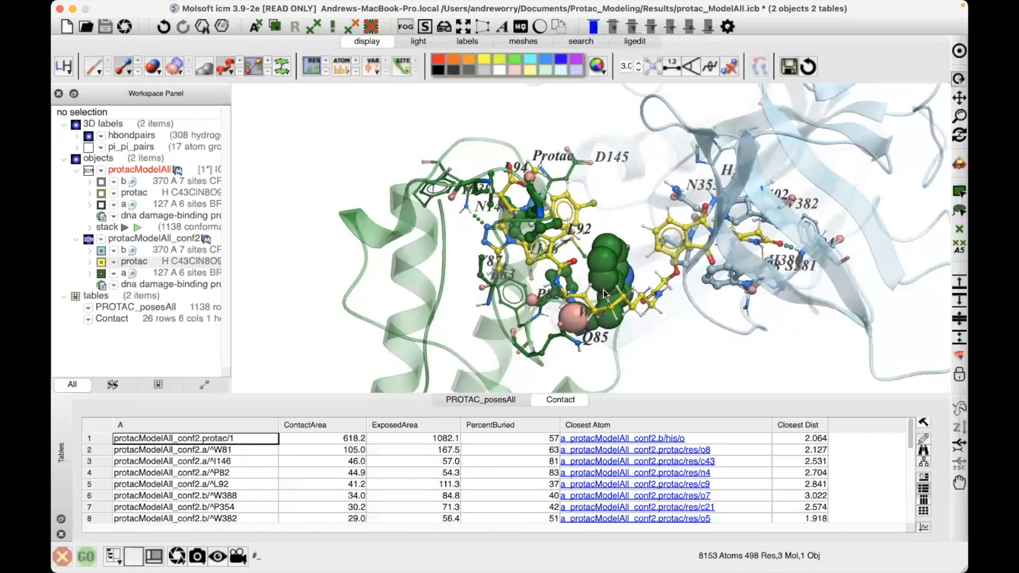
pyautogui.moveTo(643, 304); pyautogui.dragTo(630, 329)
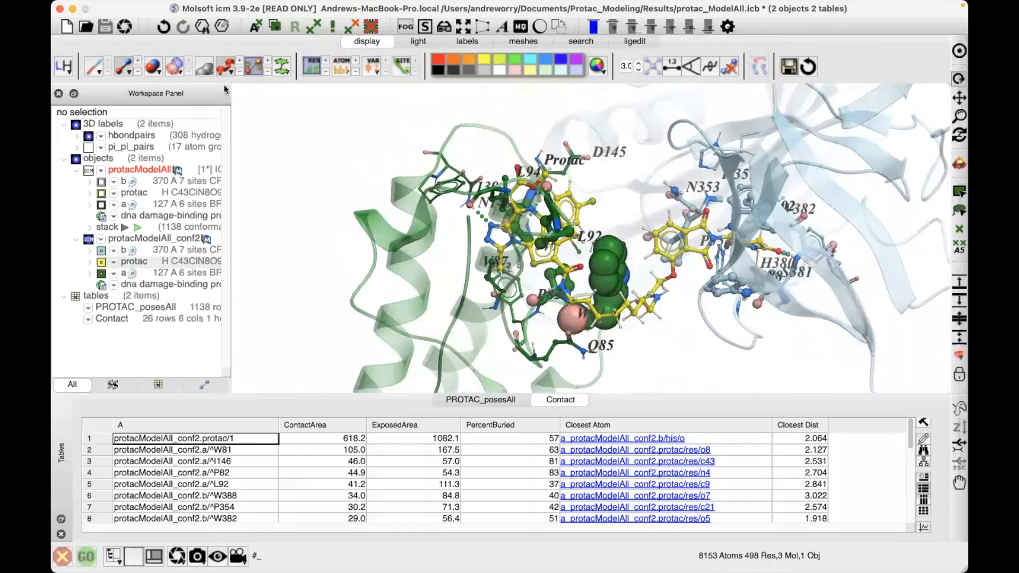
# - Generate the receptor pocket around the protac ligand of protacModelAll_conf2, without side-chain hydrogen bonds or residue labels
pyautogui.rightClick(145, 262)
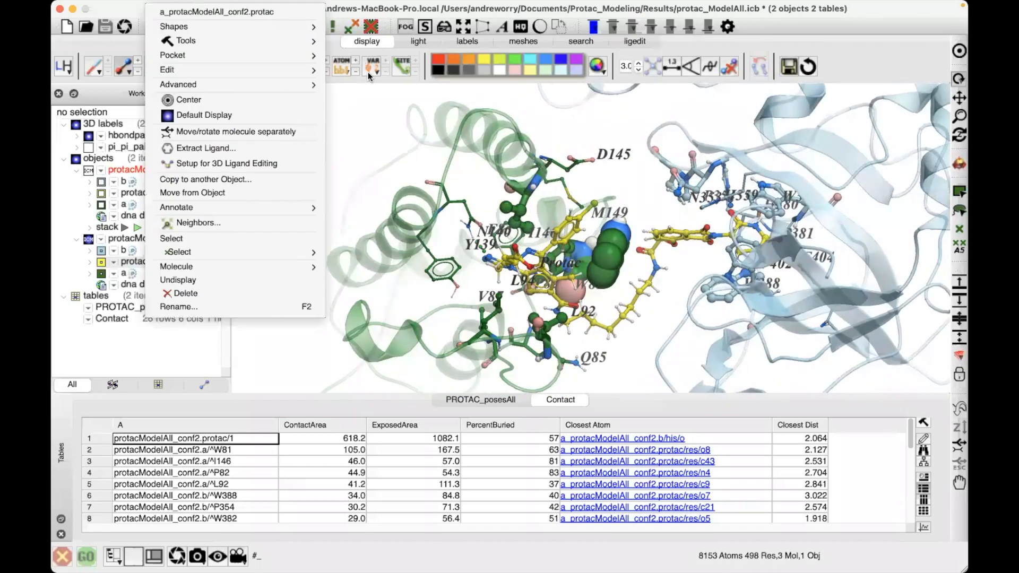
pyautogui.moveTo(233, 60)
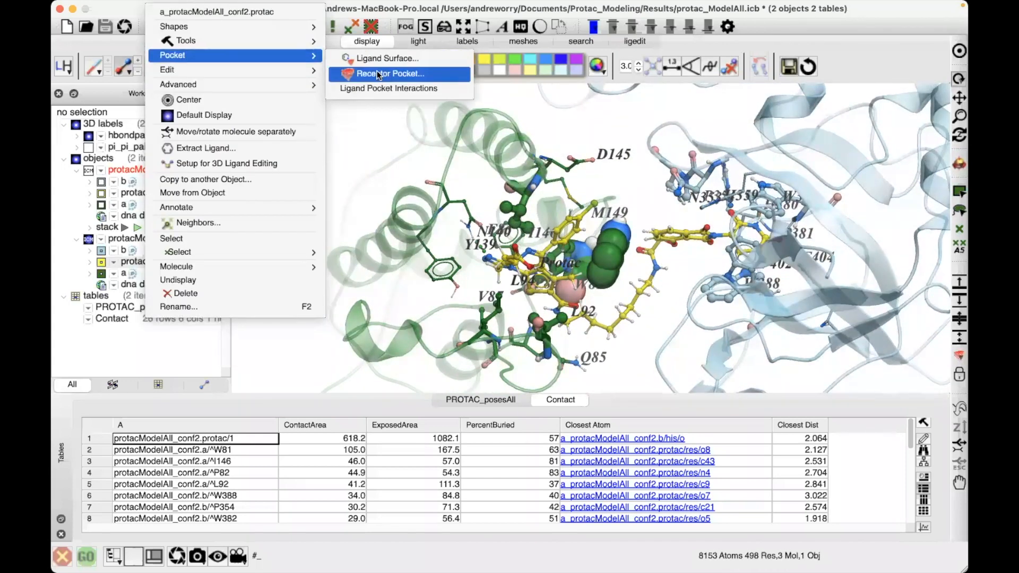
pyautogui.click(379, 76)
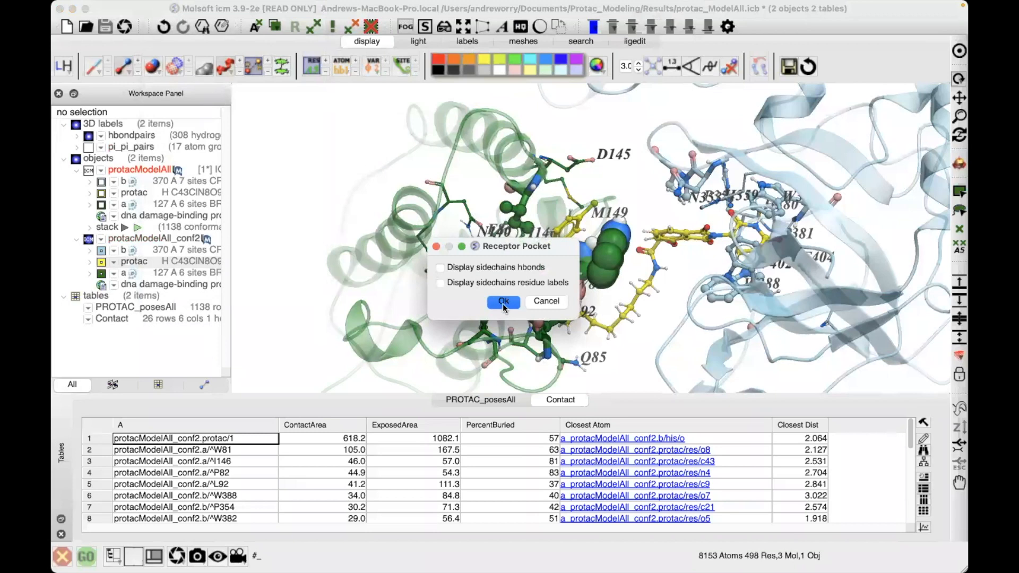
pyautogui.click(503, 303)
pyautogui.moveTo(393, 300); pyautogui.dragTo(545, 210)
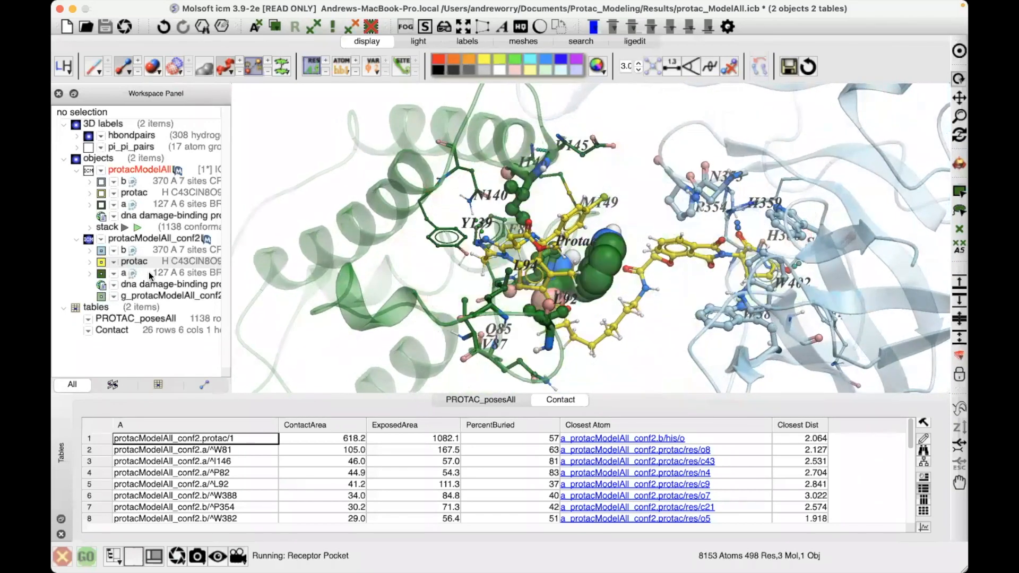
# - Build a ligand surface with a margin of 3.50 for the protac of protacModelAll_conf2 and examine the mesh from several angles
pyautogui.rightClick(142, 266)
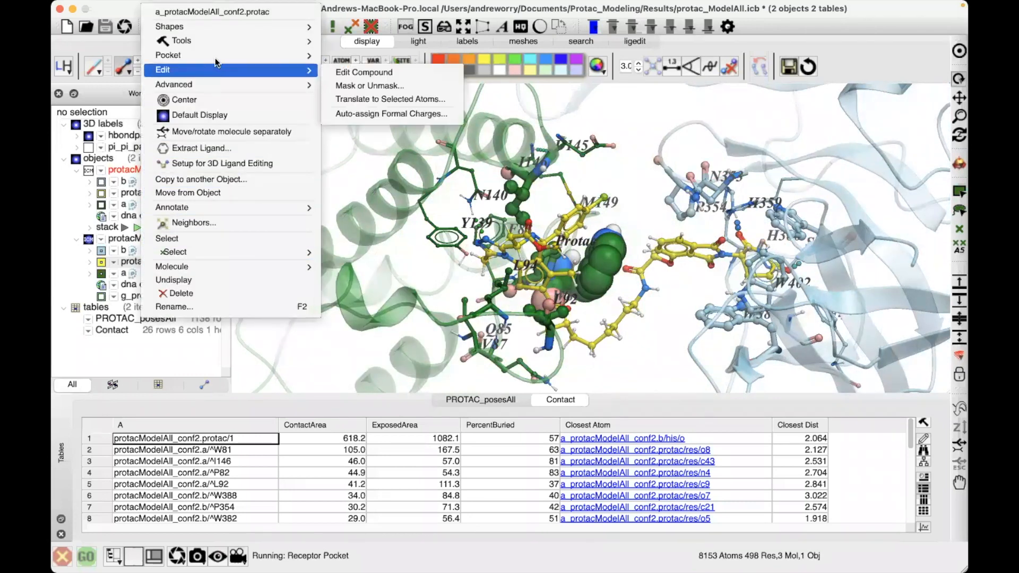
pyautogui.moveTo(214, 56)
pyautogui.click(351, 58)
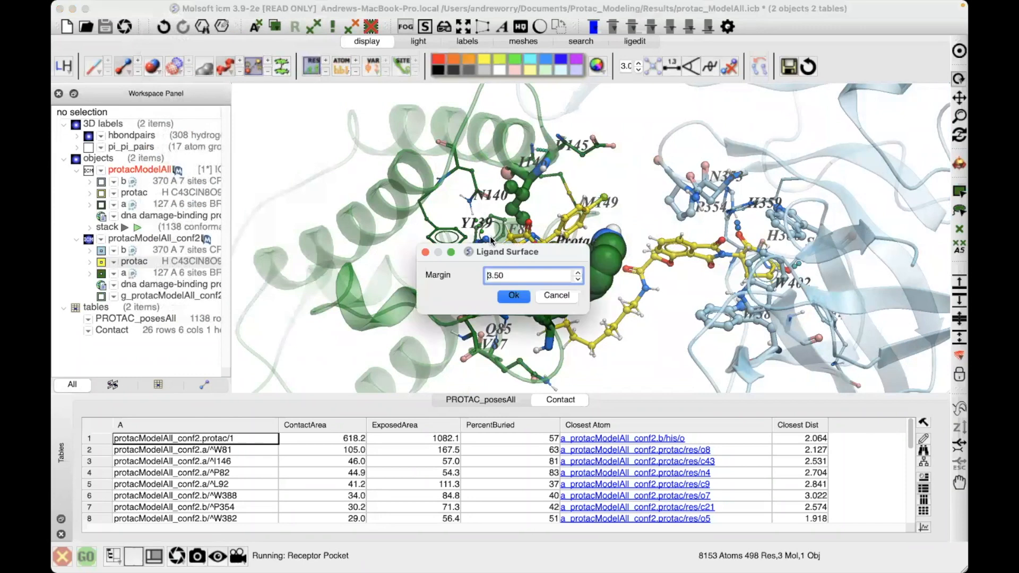
pyautogui.click(514, 296)
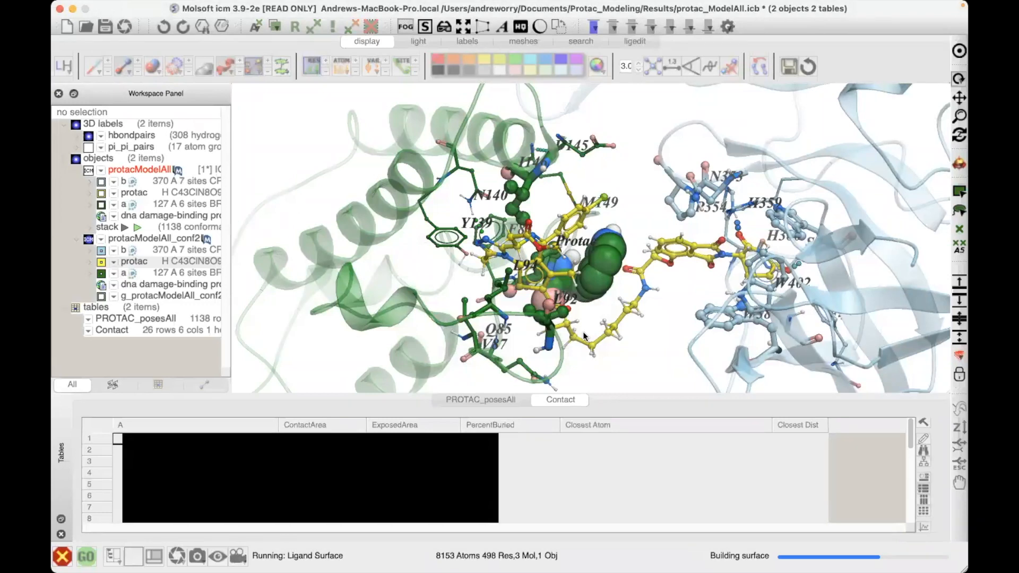
pyautogui.moveTo(608, 297); pyautogui.dragTo(493, 232)
pyautogui.moveTo(534, 184); pyautogui.dragTo(558, 194)
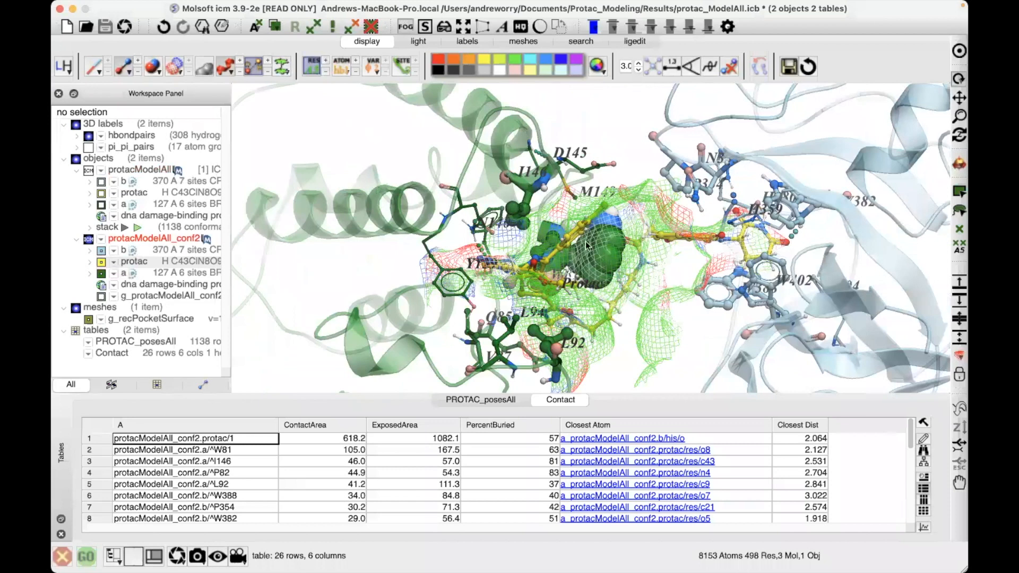
pyautogui.moveTo(586, 245); pyautogui.dragTo(568, 270)
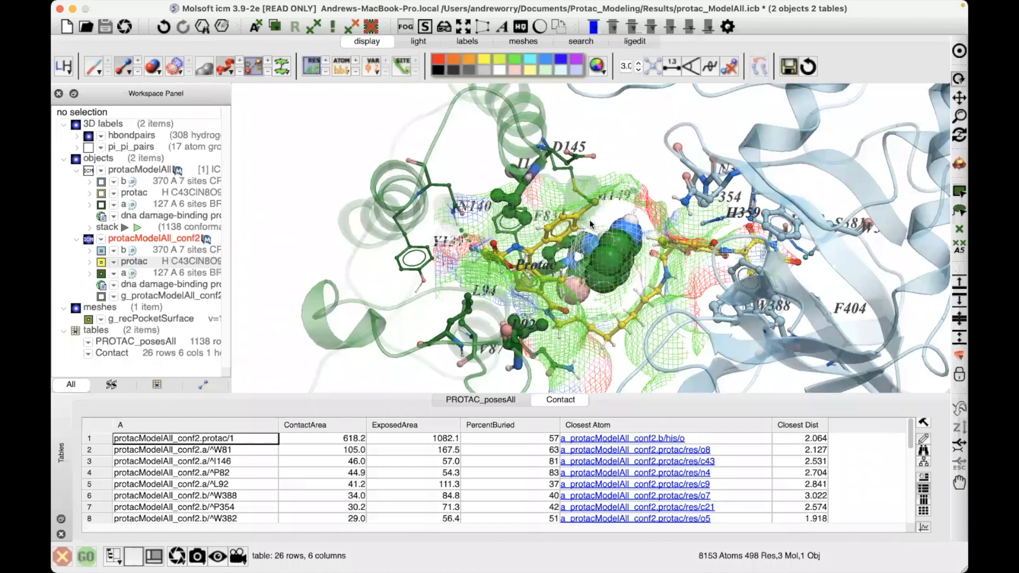
pyautogui.moveTo(579, 264); pyautogui.dragTo(657, 286)
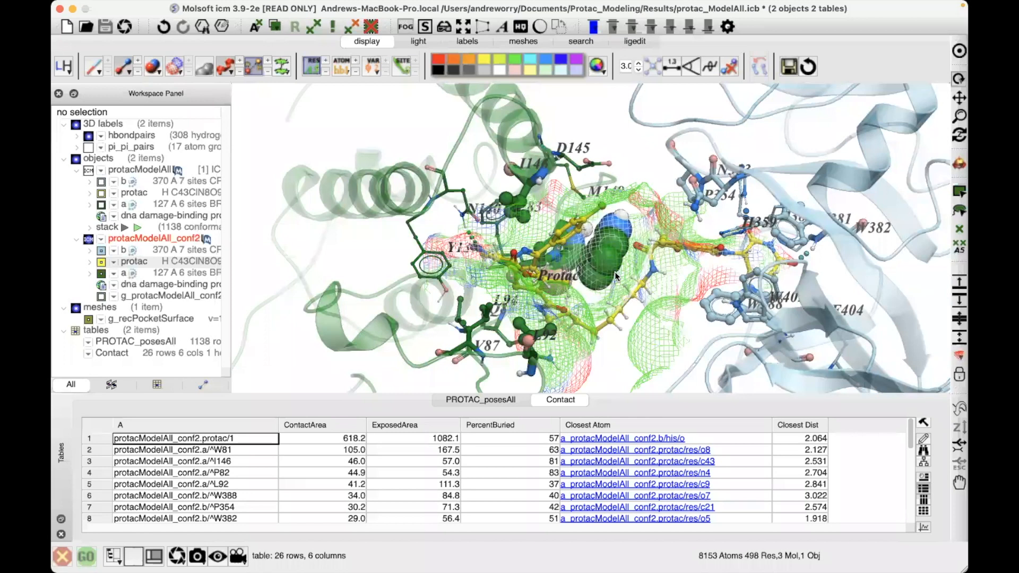
pyautogui.moveTo(614, 272); pyautogui.dragTo(577, 252)
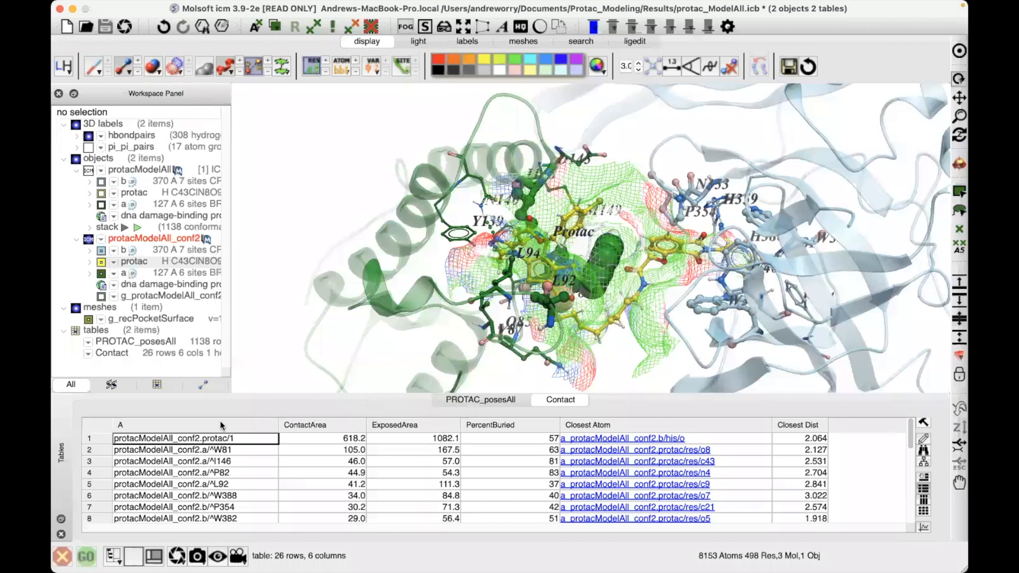
# - Return to the PROTAC_posesAll table and sort the poses by ascending rmsd
pyautogui.click(161, 425)
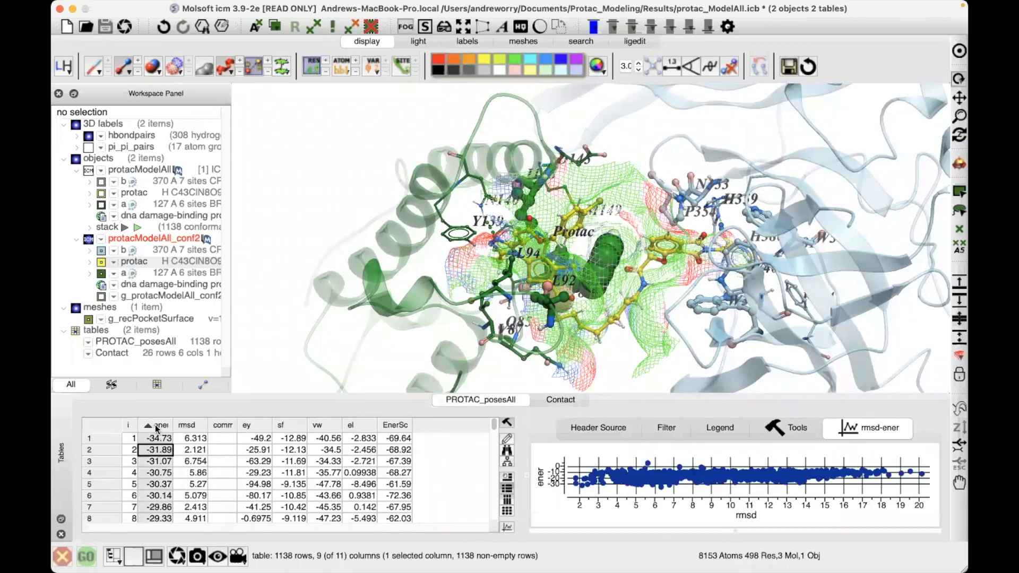
pyautogui.click(185, 425)
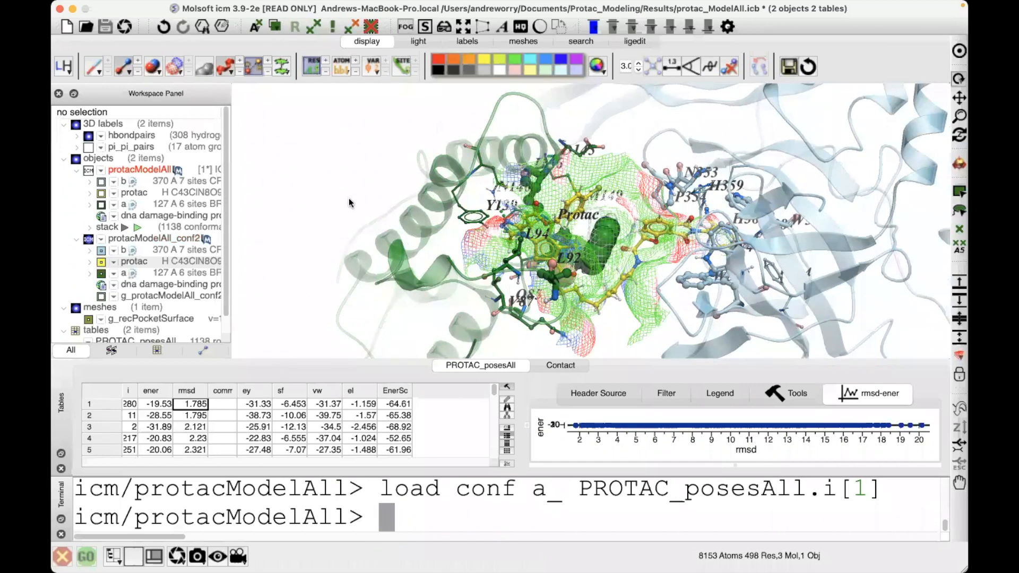
pyautogui.scroll(-1, 476, 102)
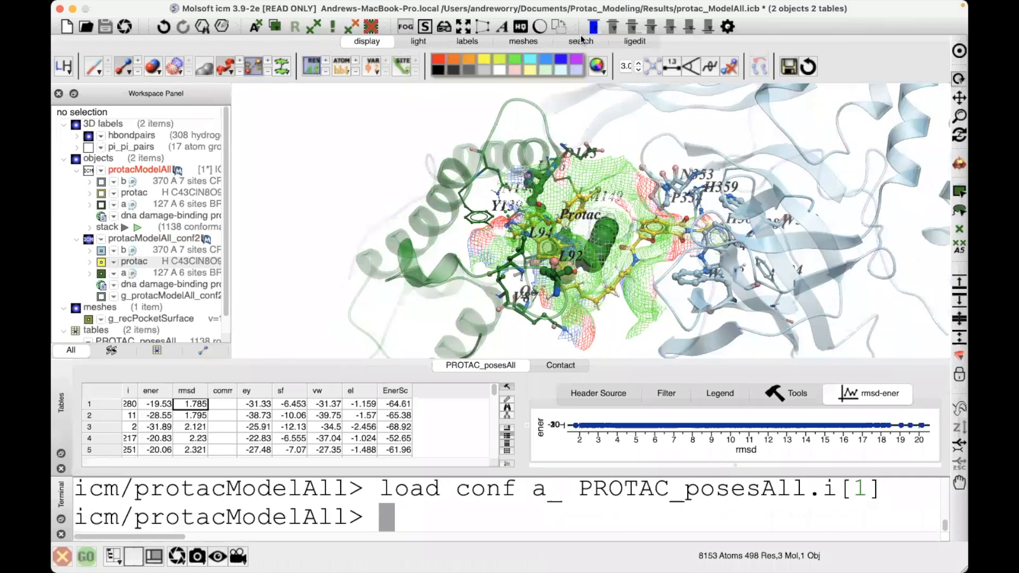
# - Load the crystal structure 6bn7 from the PDB and hide the g_recPocketSurface mesh
pyautogui.click(222, 65)
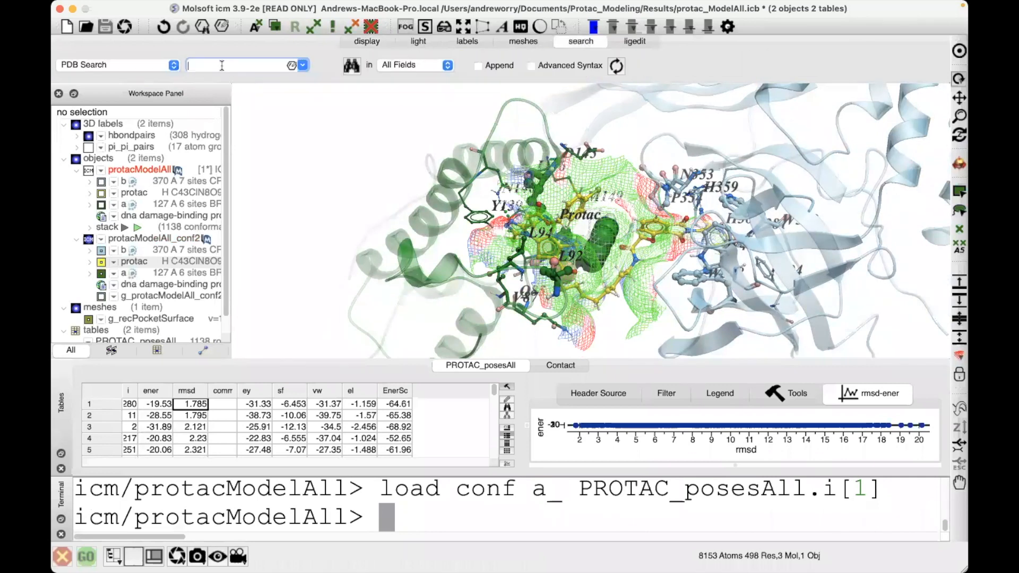
pyautogui.write('6b')
pyautogui.write('n7')
pyautogui.press('Return')
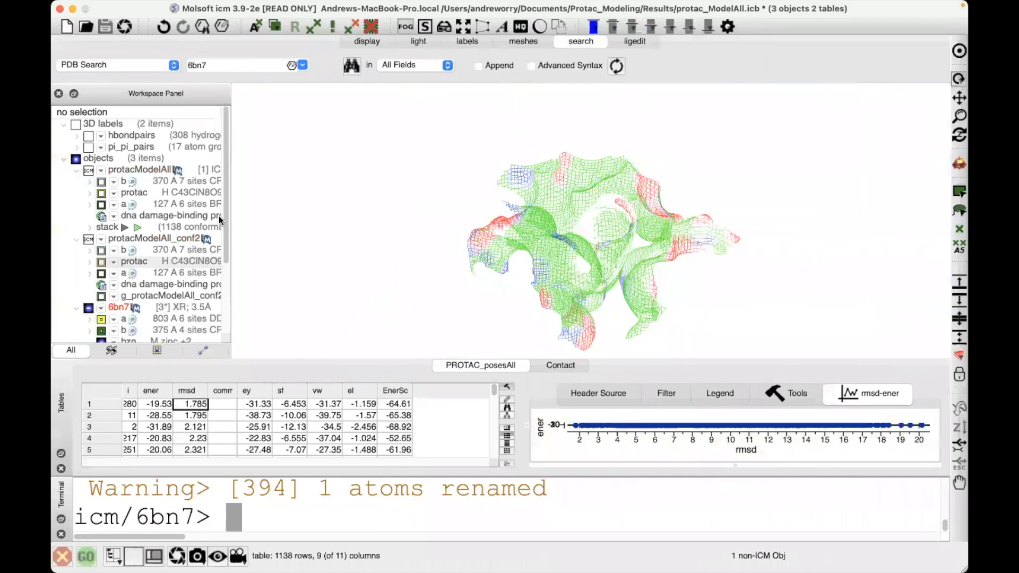
pyautogui.scroll(-3, 107, 276)
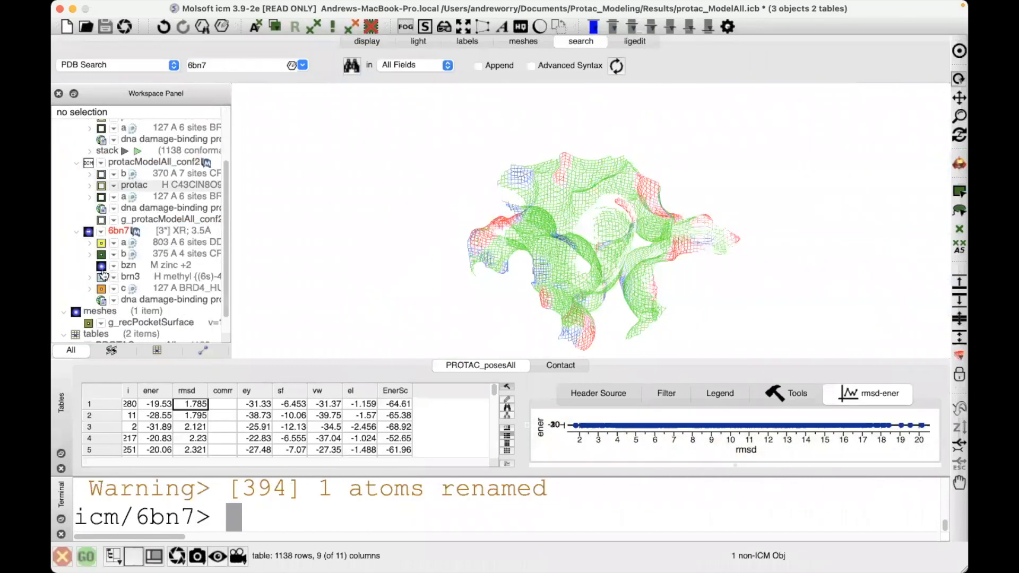
pyautogui.scroll(-1, 95, 303)
pyautogui.click(88, 301)
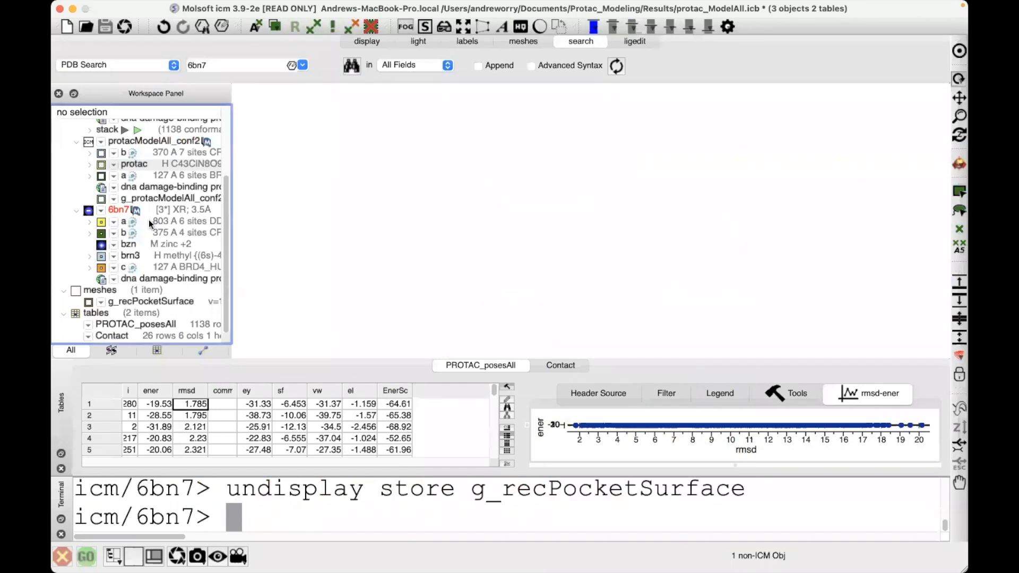
# - Center the view on 6bn7, clear the atom selection and examine its PROTAC ligand between CRBN and BRD4
pyautogui.doubleClick(160, 209)
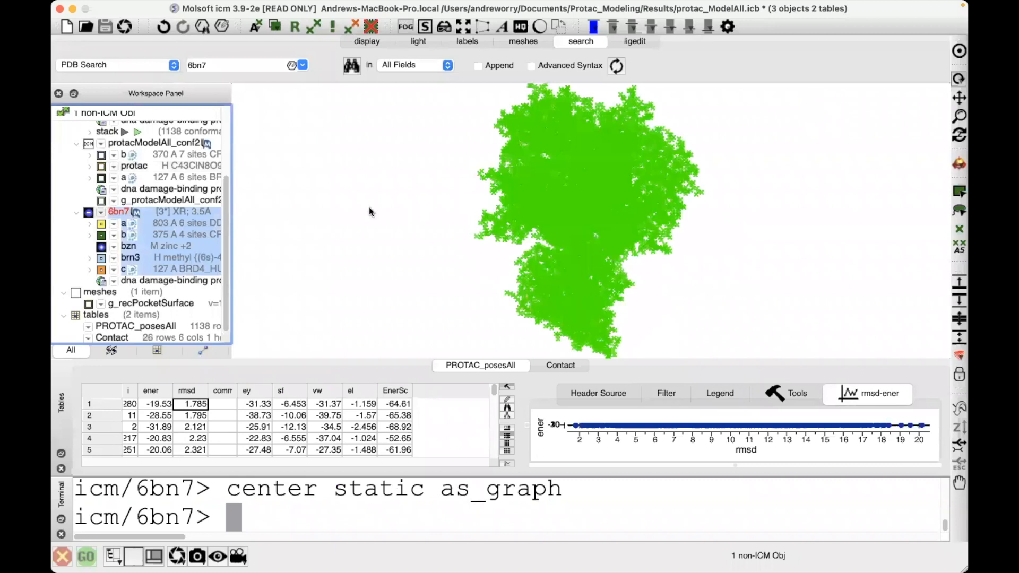
pyautogui.click(398, 224)
pyautogui.moveTo(323, 191); pyautogui.dragTo(455, 193)
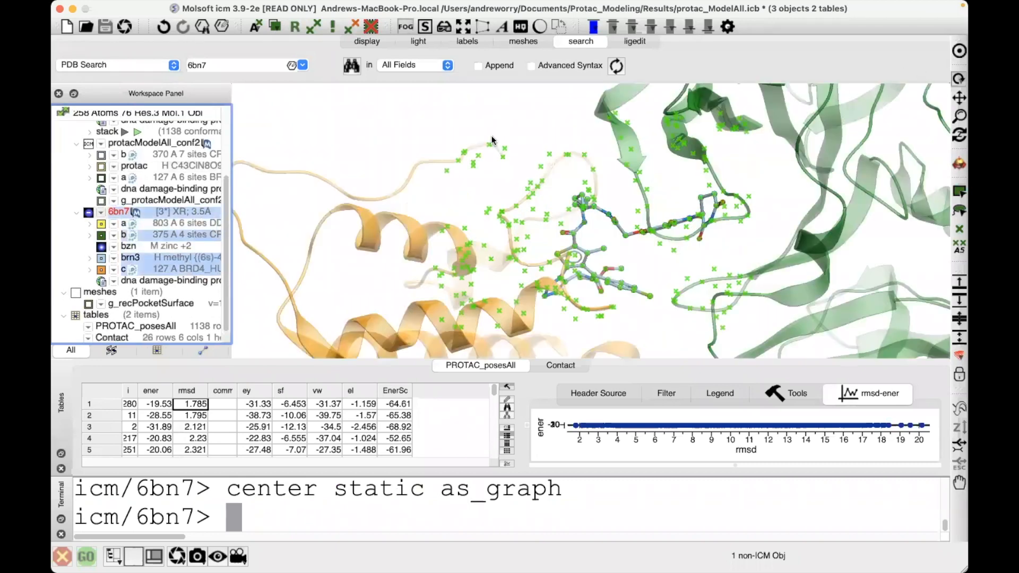
pyautogui.click(497, 139)
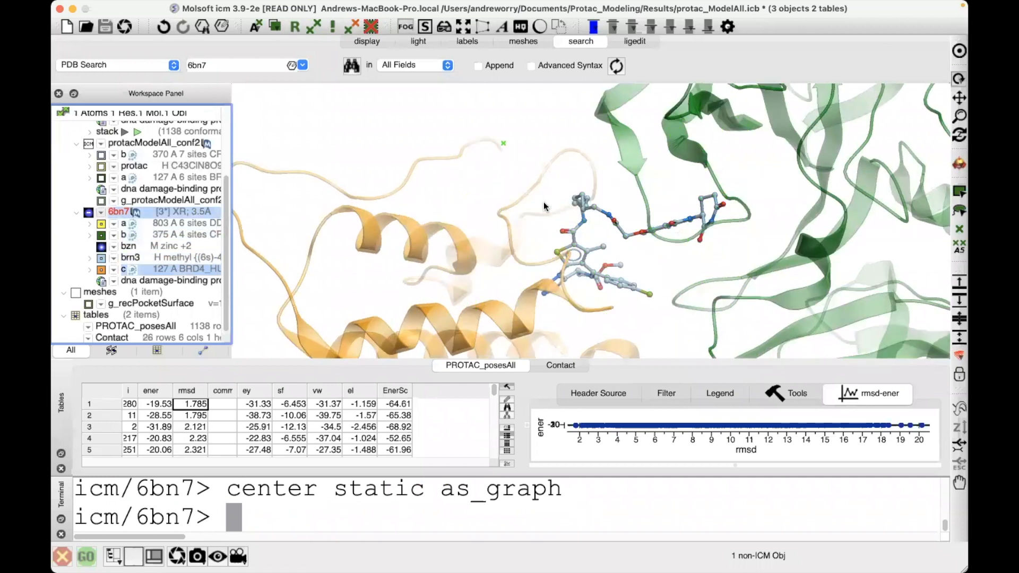
pyautogui.scroll(-3, 507, 183)
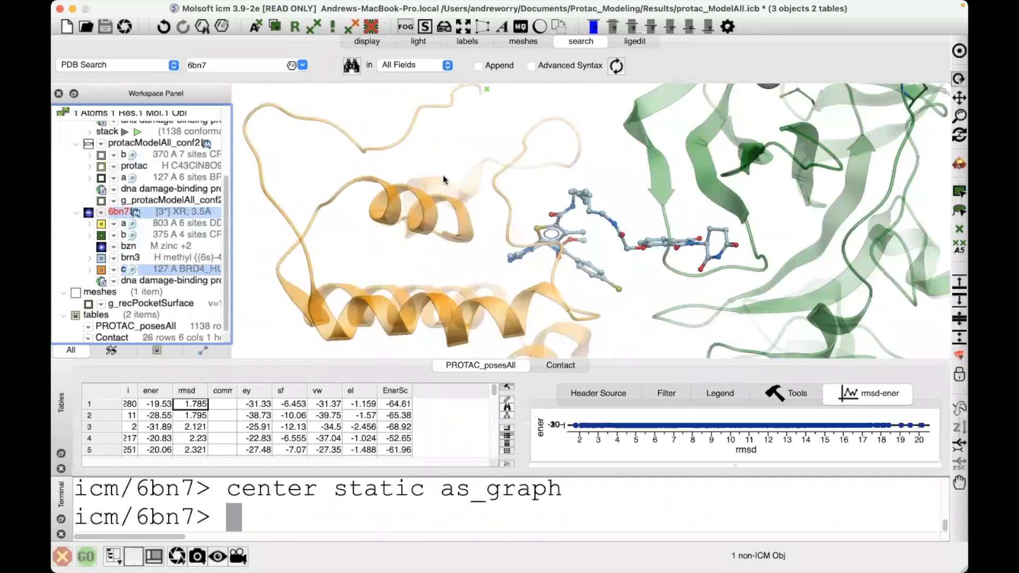
pyautogui.moveTo(442, 174); pyautogui.dragTo(456, 186)
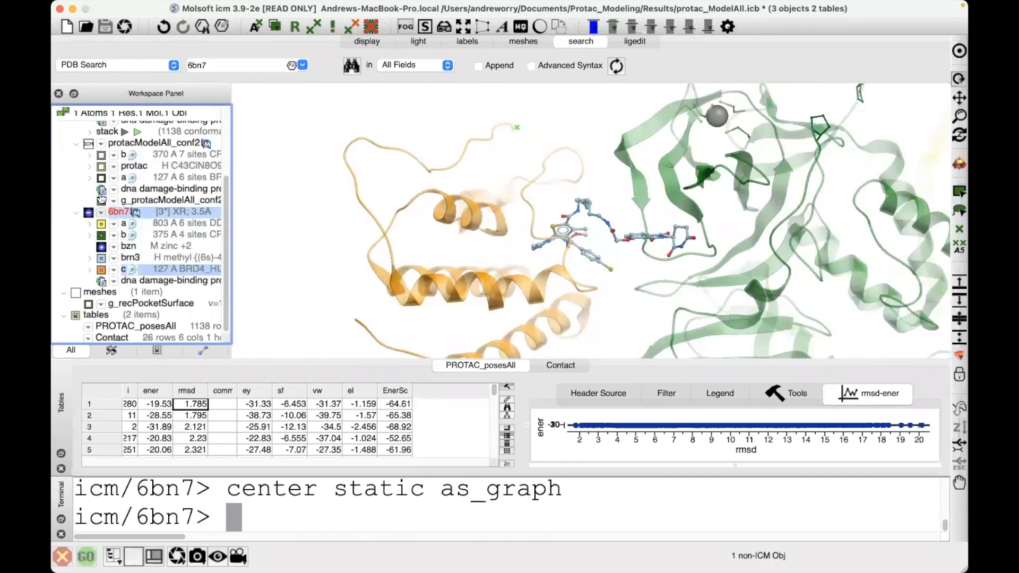
# - Display protacModelAll_conf2 and superimpose 6bn7 on it by the CRBN chains b, keeping protacModelAll_conf2 as the static object
pyautogui.scroll(3, 101, 195)
pyautogui.click(88, 183)
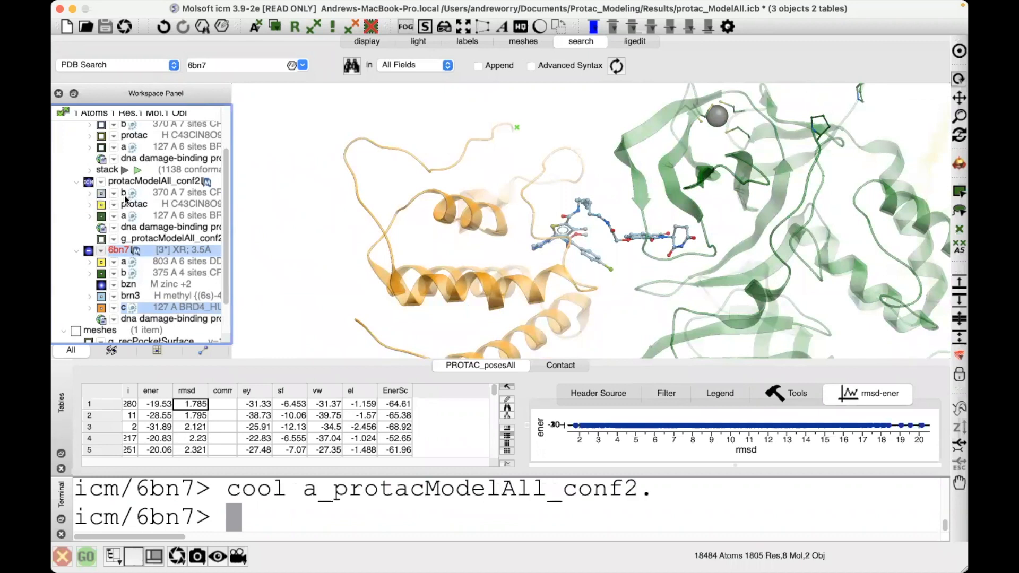
pyautogui.click(165, 196)
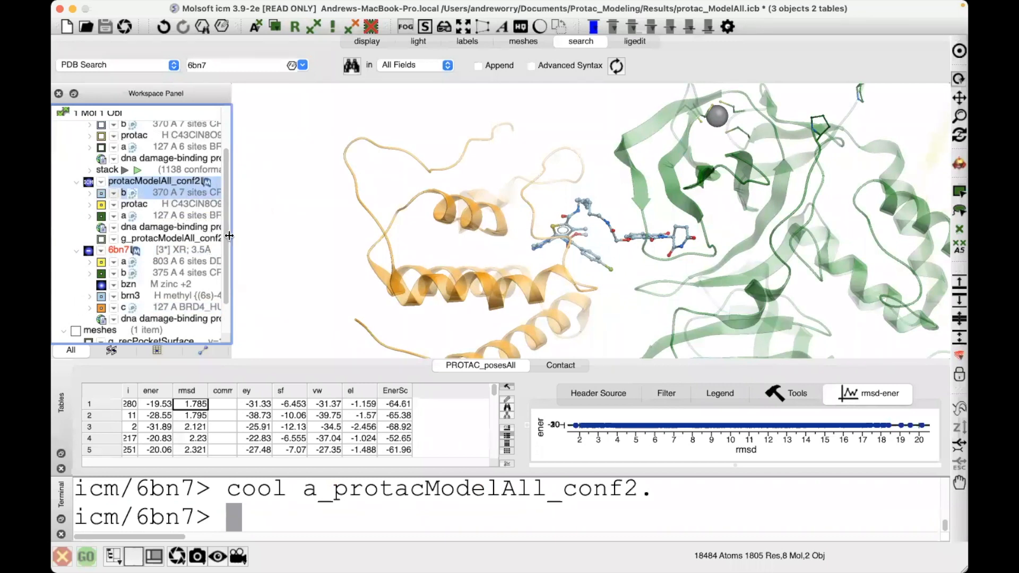
pyautogui.moveTo(269, 221); pyautogui.dragTo(269, 221)
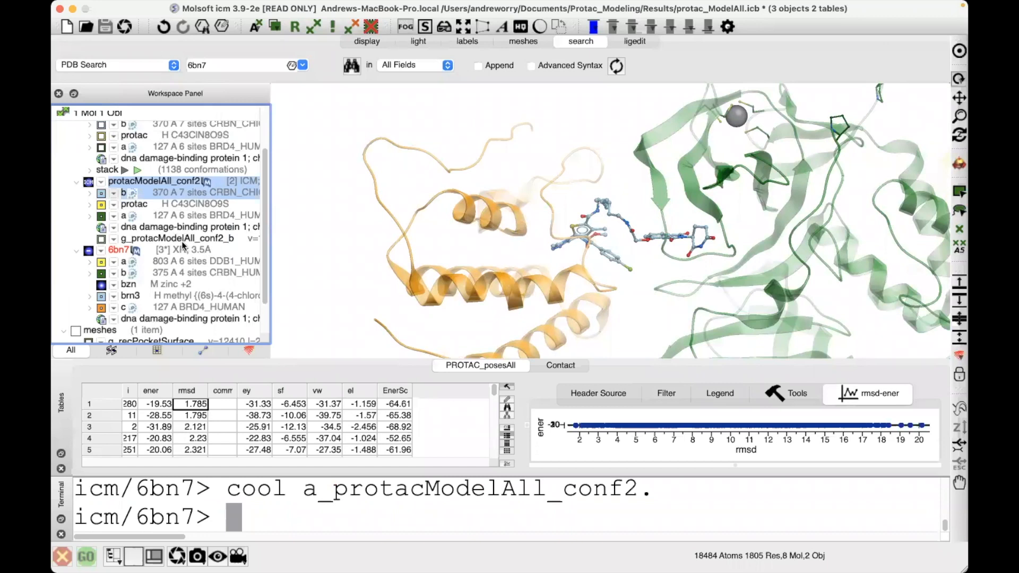
pyautogui.click(155, 272)
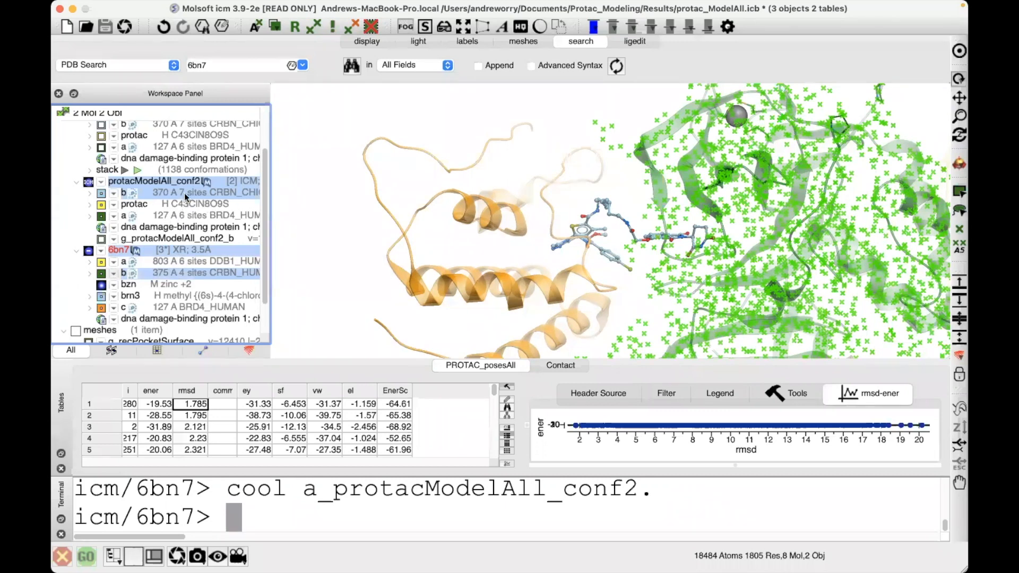
pyautogui.click(378, 45)
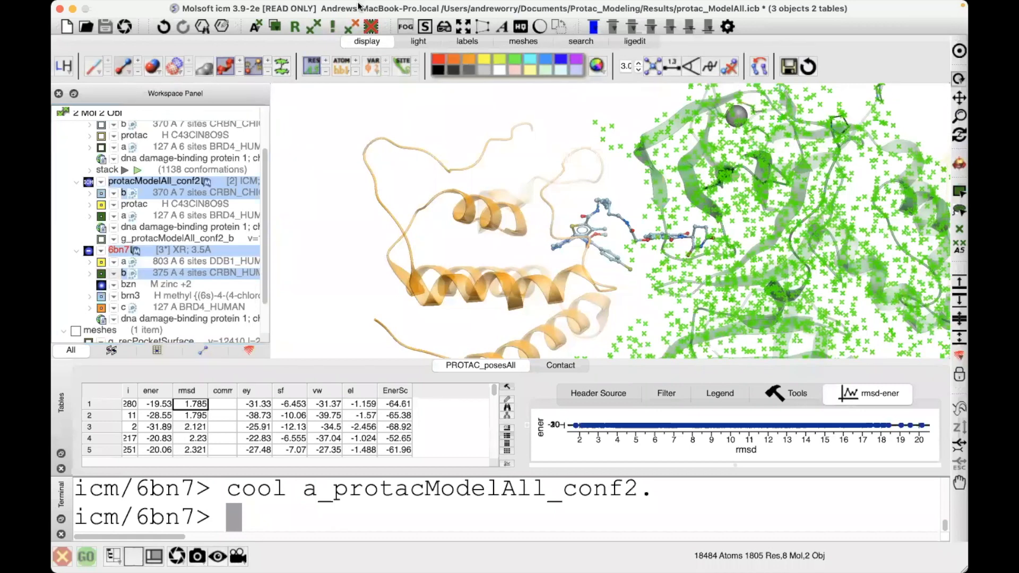
pyautogui.click(760, 69)
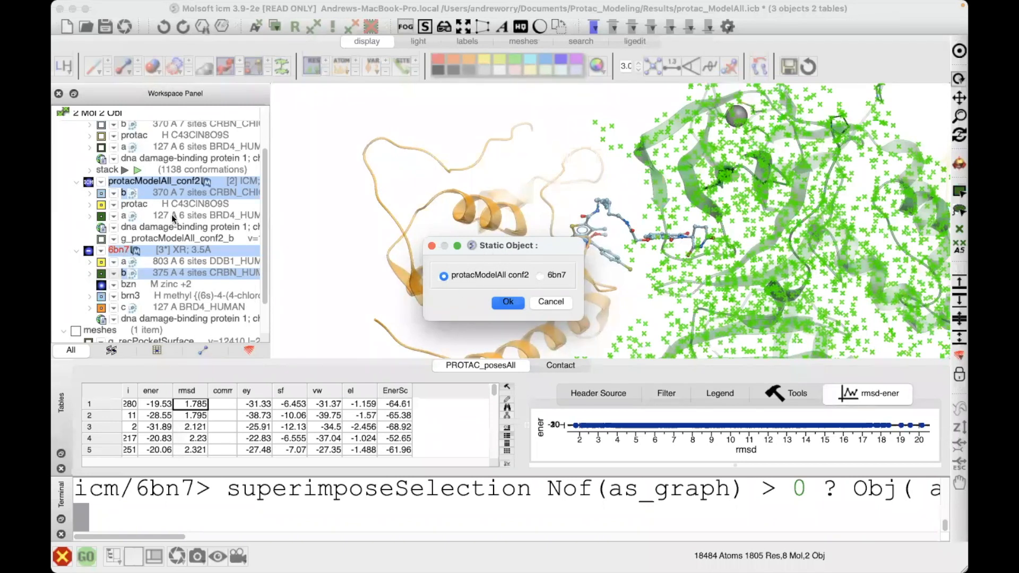
pyautogui.click(507, 302)
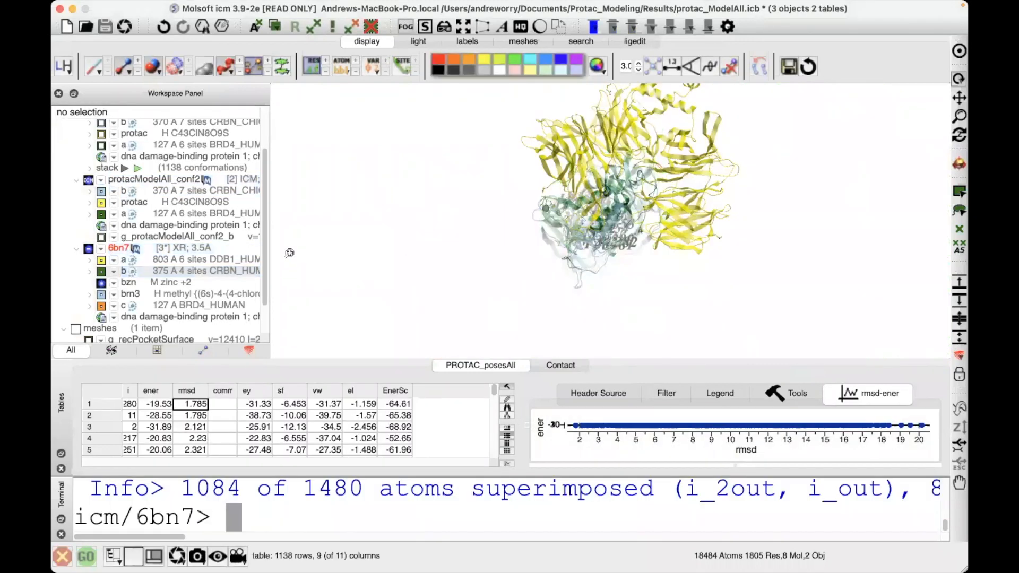
# - Color the CRBN chain of 6bn7 red and the CRBN chain of protacModelAll_conf2 green to compare the superposition
pyautogui.moveTo(342, 250); pyautogui.dragTo(444, 241)
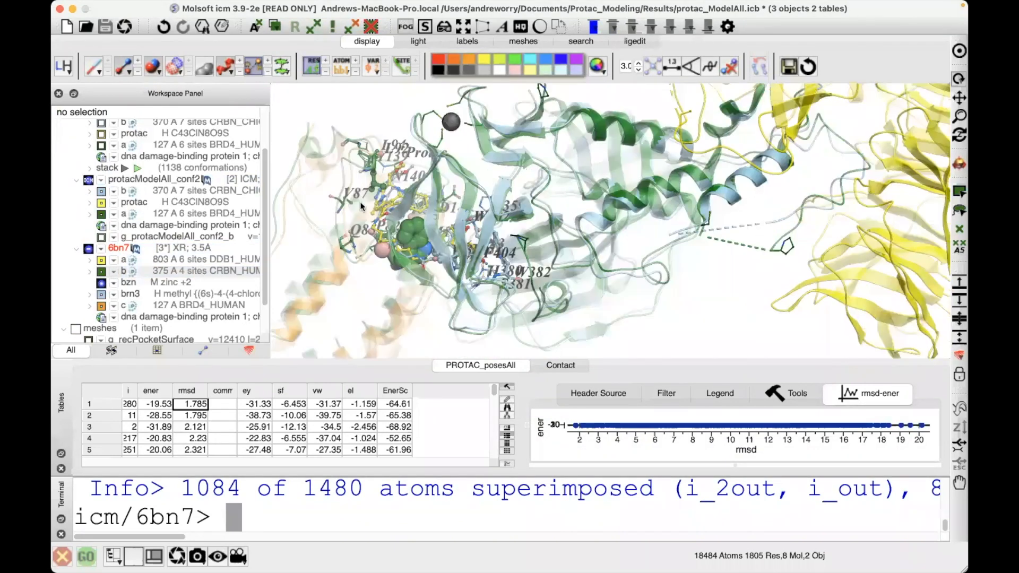
pyautogui.click(181, 272)
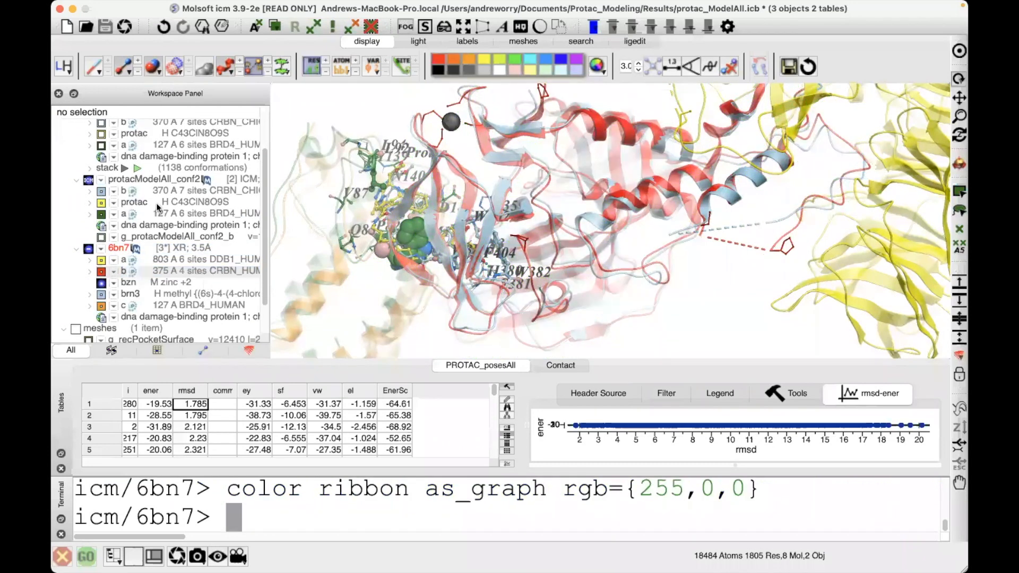
pyautogui.click(181, 191)
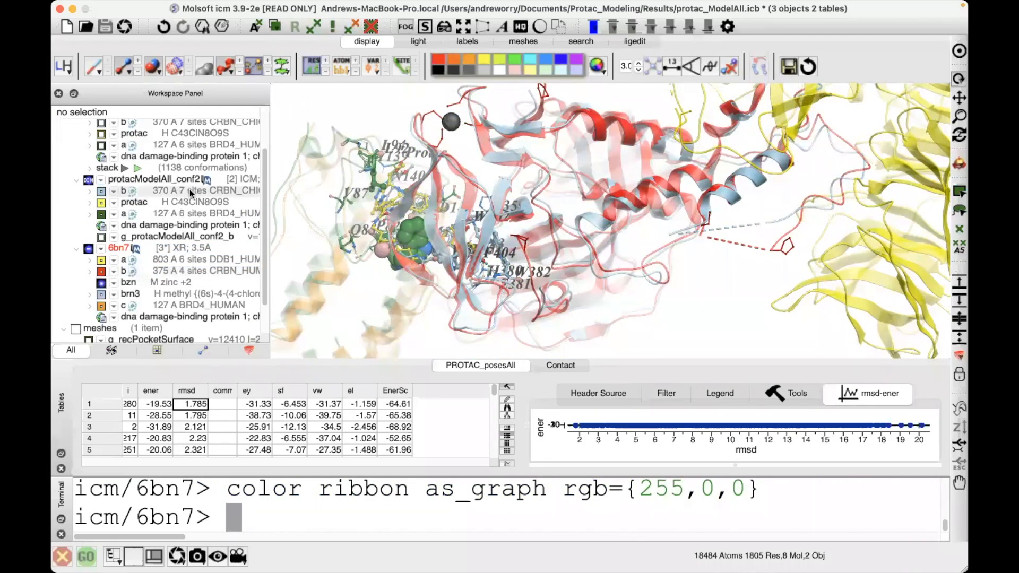
pyautogui.click(515, 58)
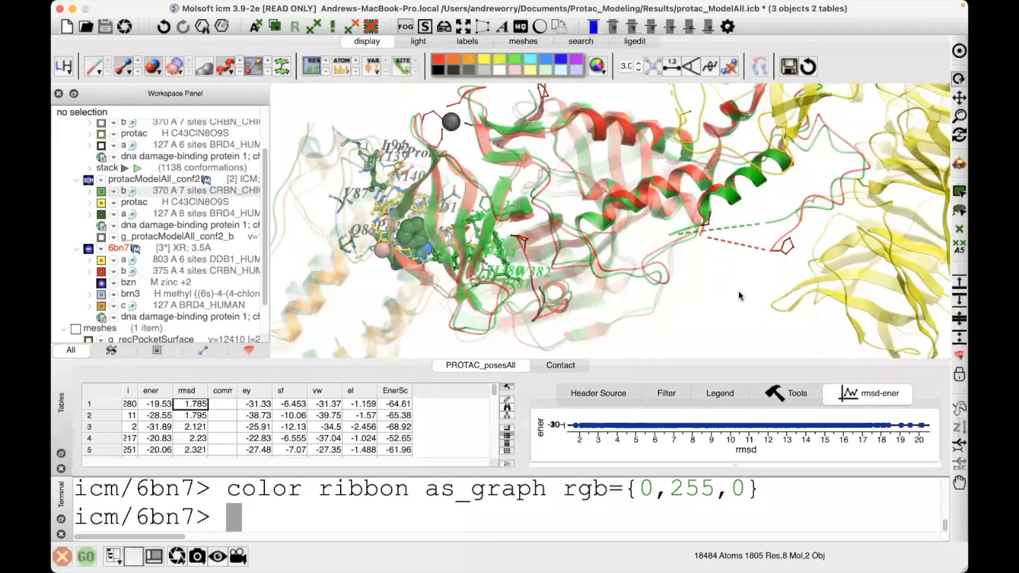
pyautogui.moveTo(740, 304); pyautogui.dragTo(522, 233)
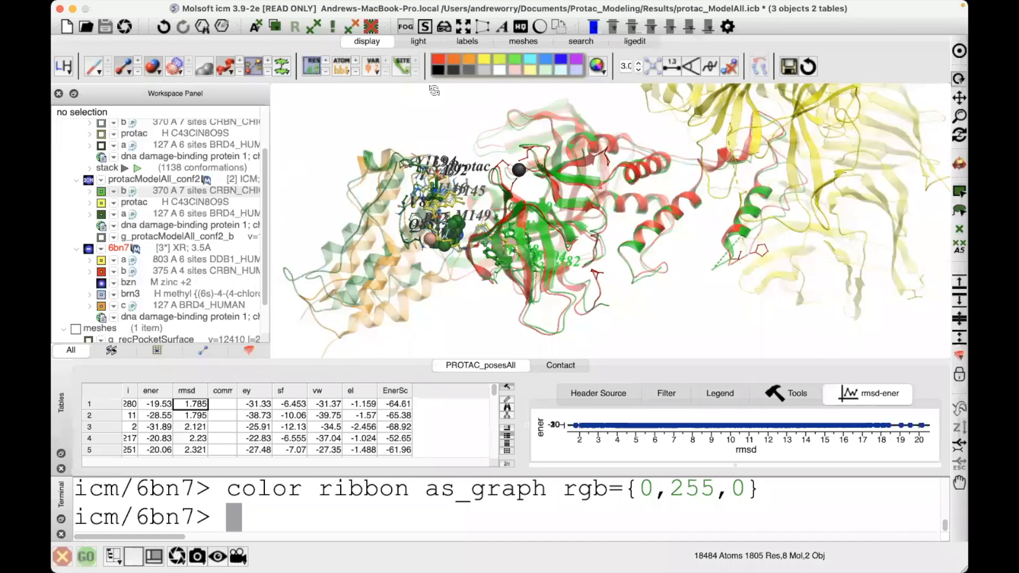
# - Color the BRD4 chain a of protacModelAll_conf2 green and the BRD4 chain c of 6bn7 red
pyautogui.doubleClick(169, 215)
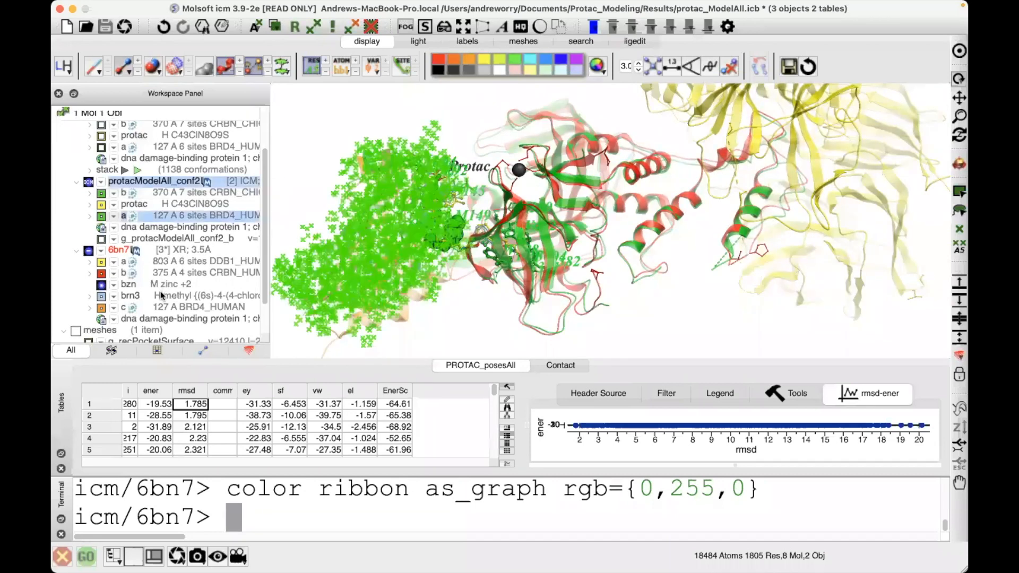
pyautogui.doubleClick(161, 273)
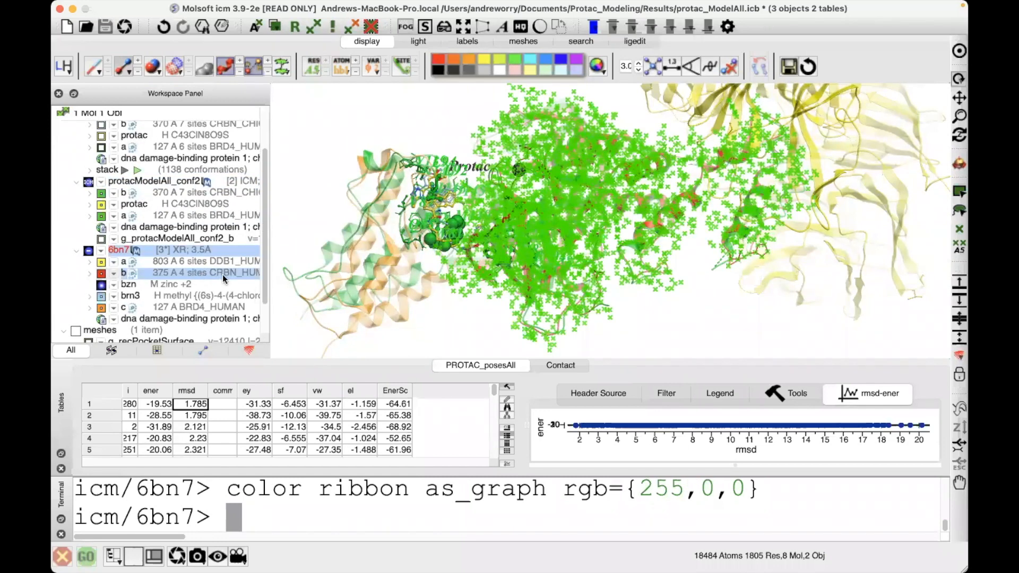
pyautogui.doubleClick(222, 272)
pyautogui.doubleClick(212, 261)
pyautogui.doubleClick(187, 305)
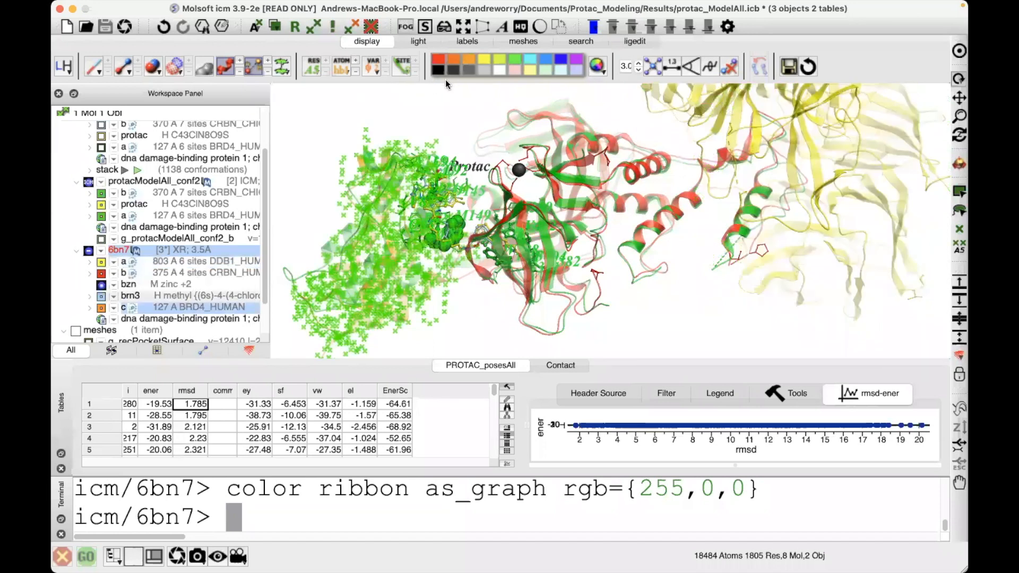
pyautogui.click(439, 58)
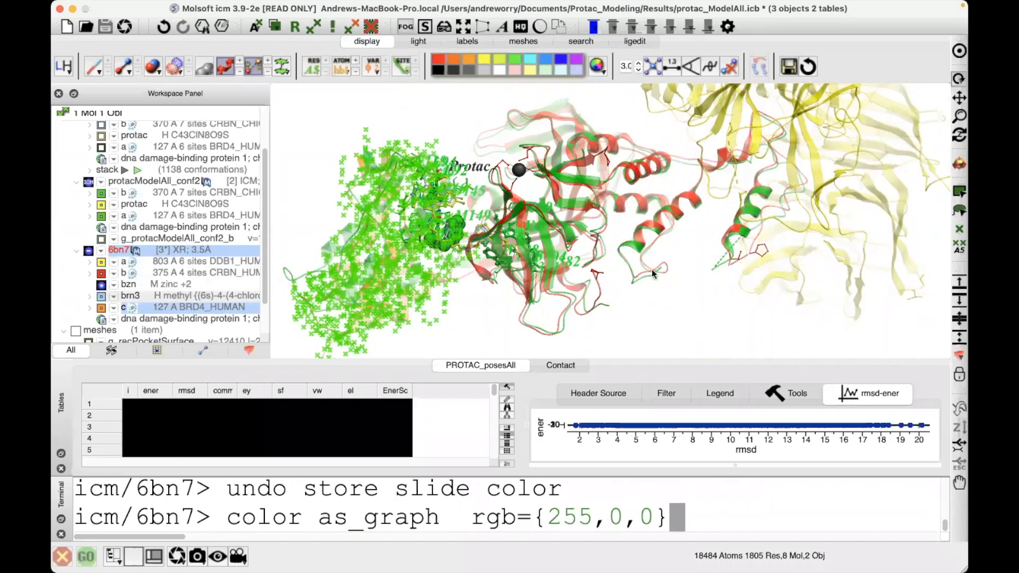
# - Hide the DDB1 chain a of 6bn7, clear the atom selection and examine the overlaid PROTAC ligands between CRBN and BRD4
pyautogui.click(101, 263)
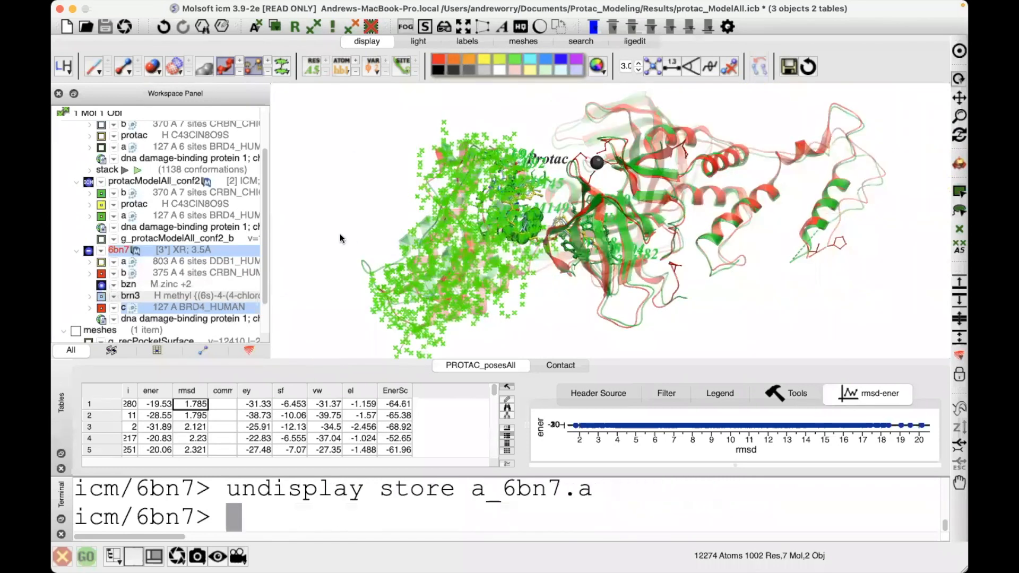
pyautogui.click(370, 244)
pyautogui.moveTo(370, 244); pyautogui.dragTo(380, 229)
pyautogui.moveTo(350, 273); pyautogui.dragTo(327, 179)
pyautogui.moveTo(358, 228); pyautogui.dragTo(290, 216)
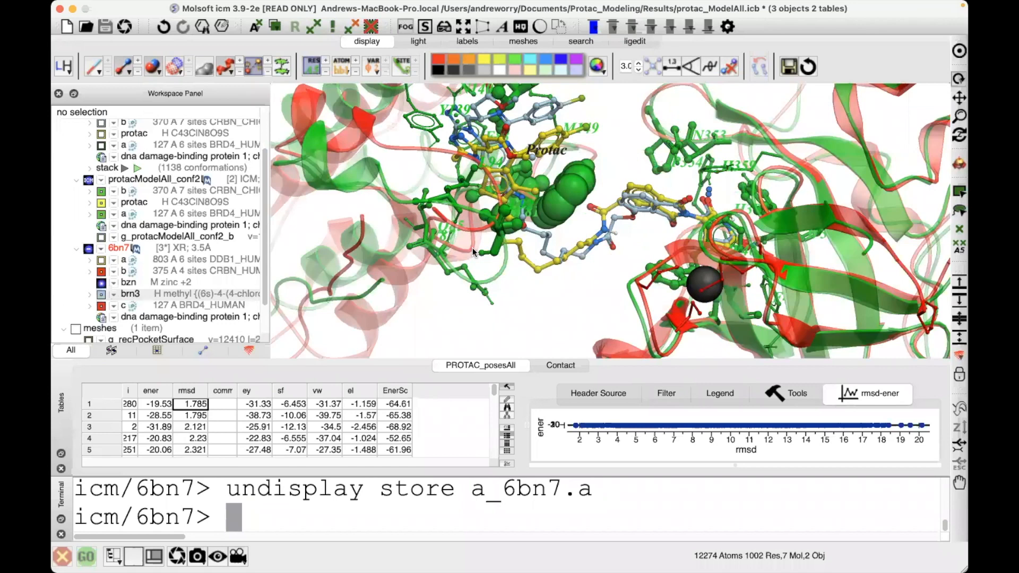
# - Superimpose 6bn7 on the model by the region around the PROTACs, keeping protacModelAll_conf2 static, center on it and clear the selection
pyautogui.moveTo(449, 251); pyautogui.dragTo(487, 105)
pyautogui.moveTo(485, 102); pyautogui.dragTo(723, 266, button='right')
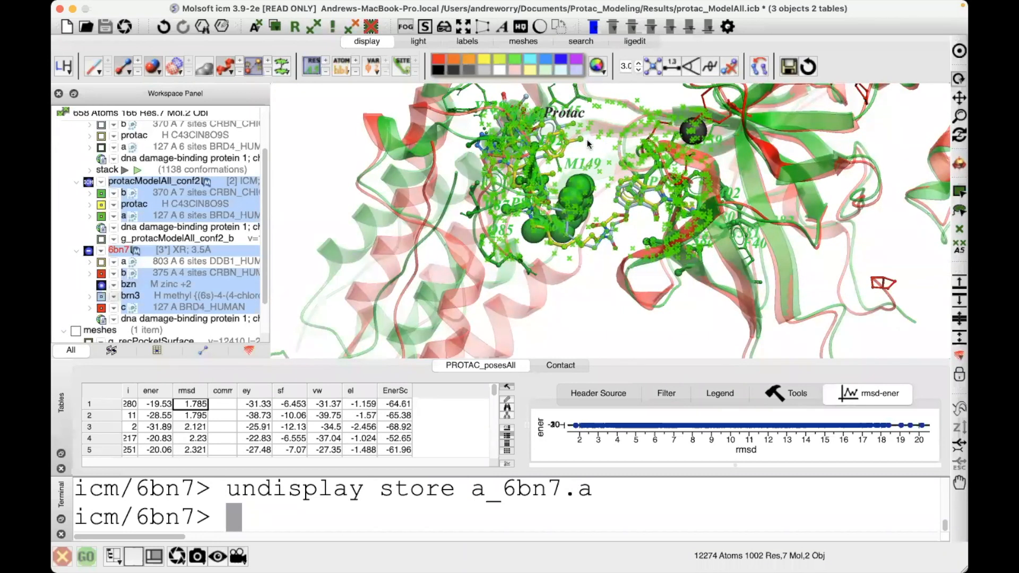
pyautogui.click(758, 67)
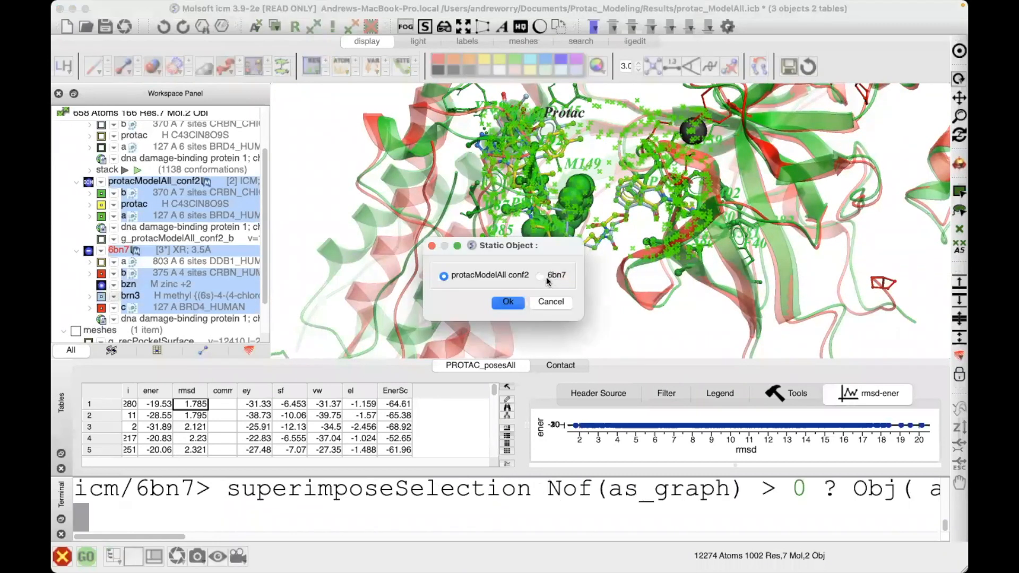
pyautogui.click(506, 303)
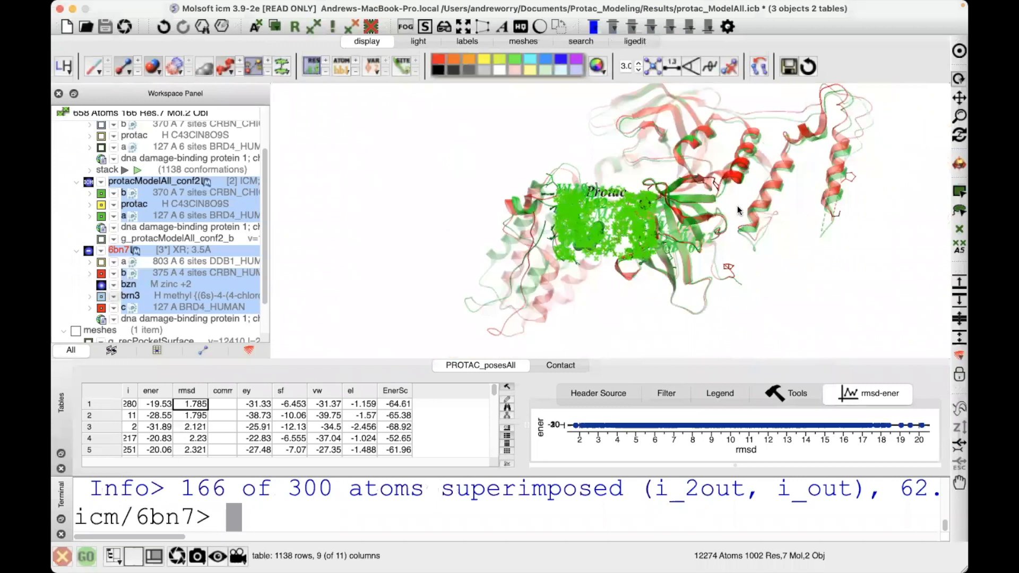
pyautogui.click(959, 53)
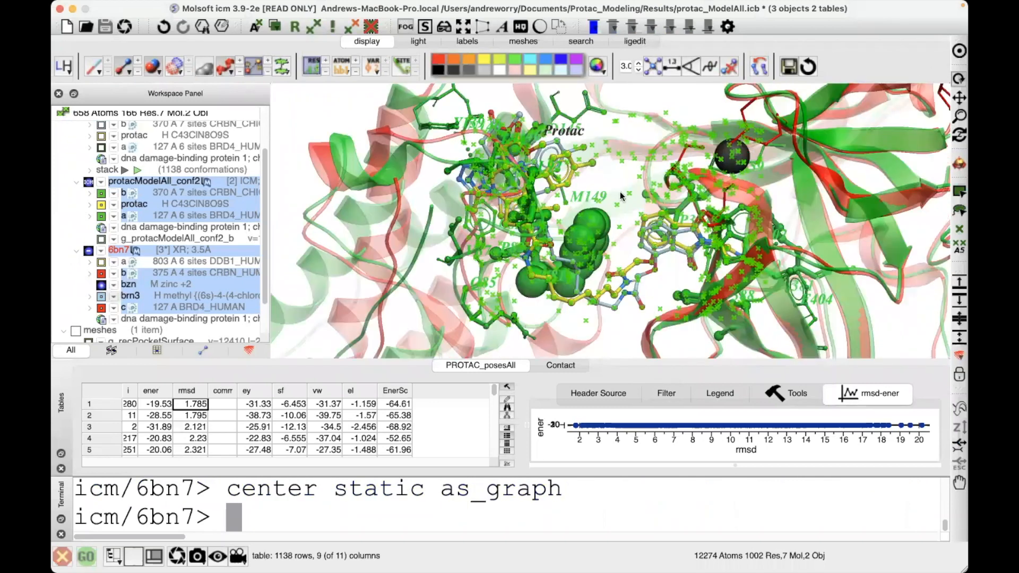
pyautogui.click(614, 240)
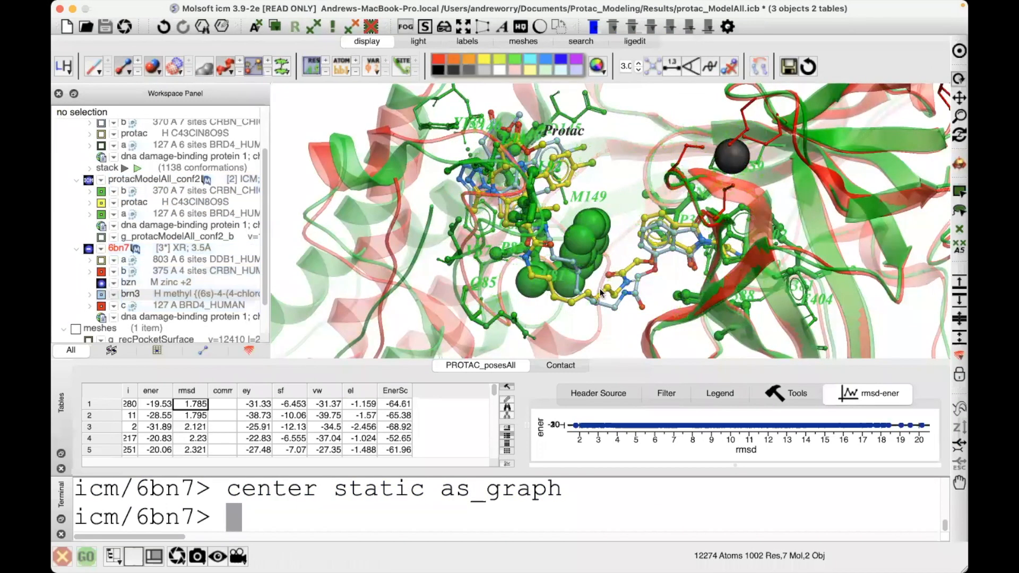
# - Display the binding-site side chains as plain sticks without the large spheres and compare the two superimposed PROTAC ligands
pyautogui.moveTo(614, 240); pyautogui.dragTo(601, 285)
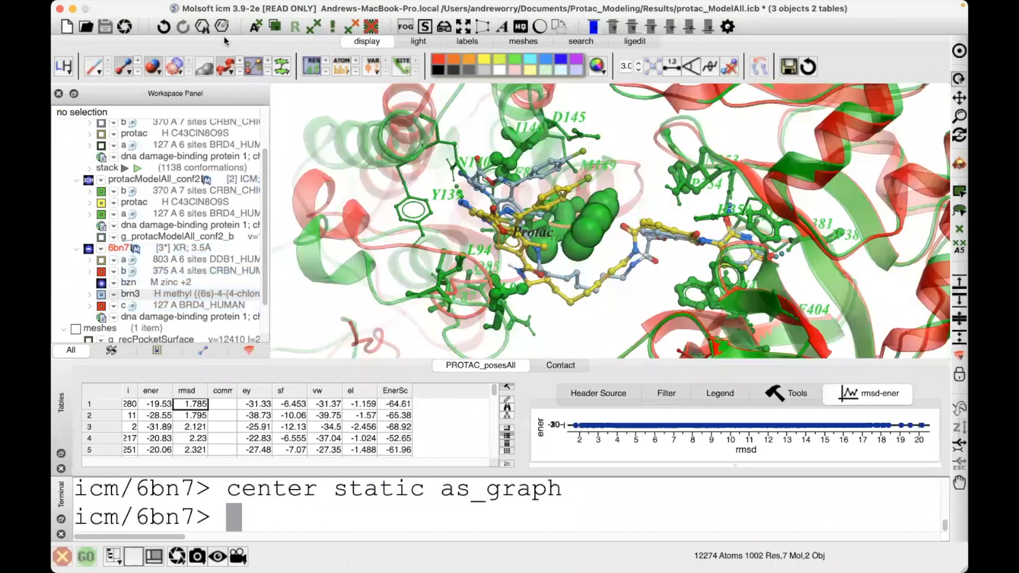
pyautogui.click(119, 70)
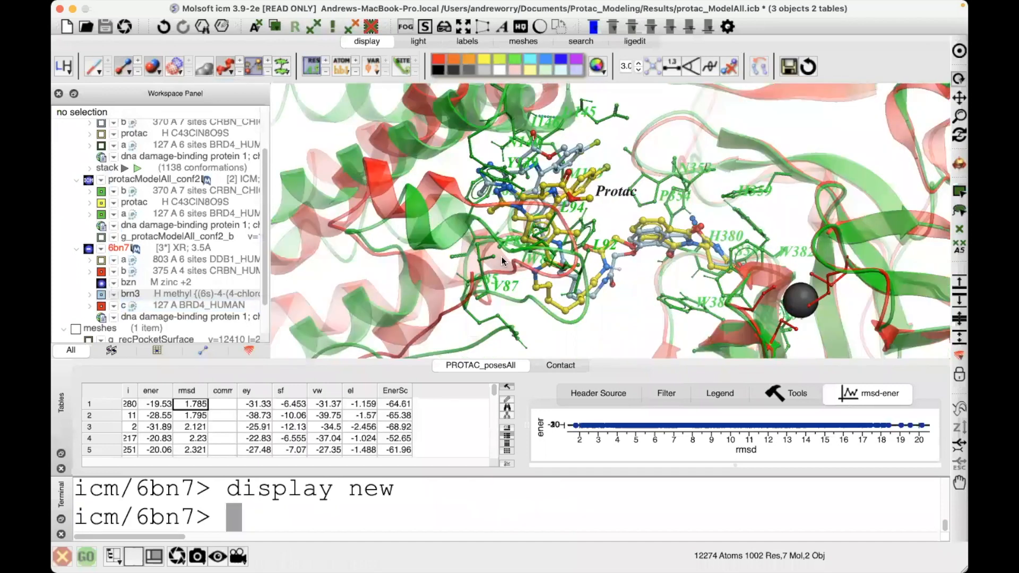
pyautogui.moveTo(514, 237); pyautogui.dragTo(492, 221)
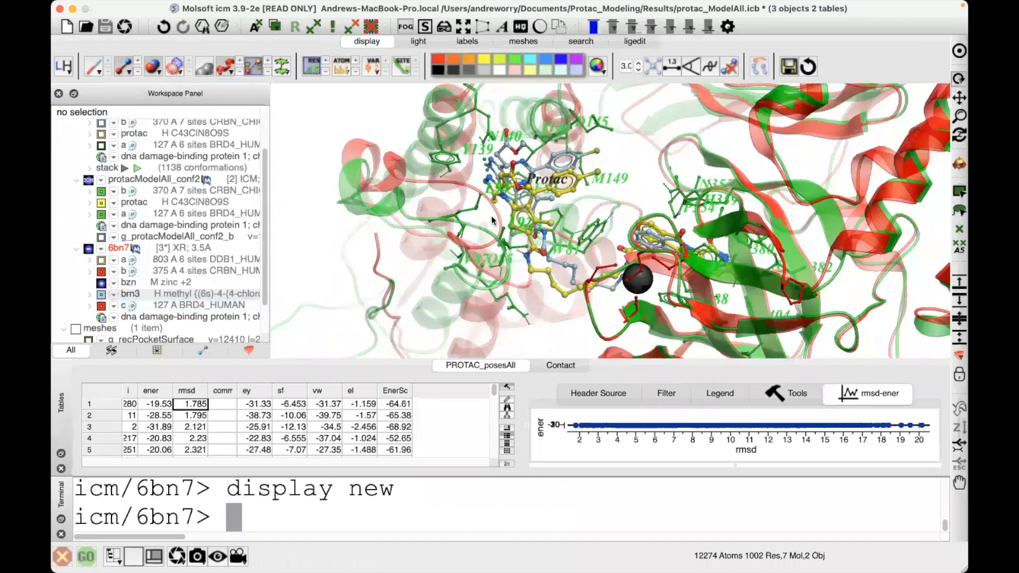
pyautogui.scroll(-3, 492, 221)
# - Switch to Microsoft PowerPoint to show the Questions slide of the presentation
pyautogui.press('super+Tab')
pyautogui.press('super+Tab')
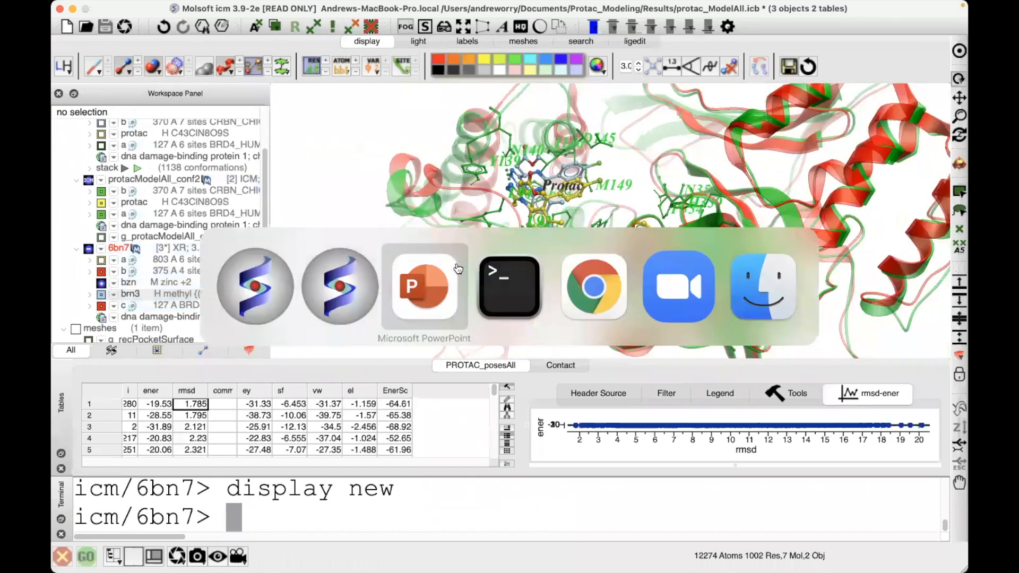
pyautogui.click(451, 262)
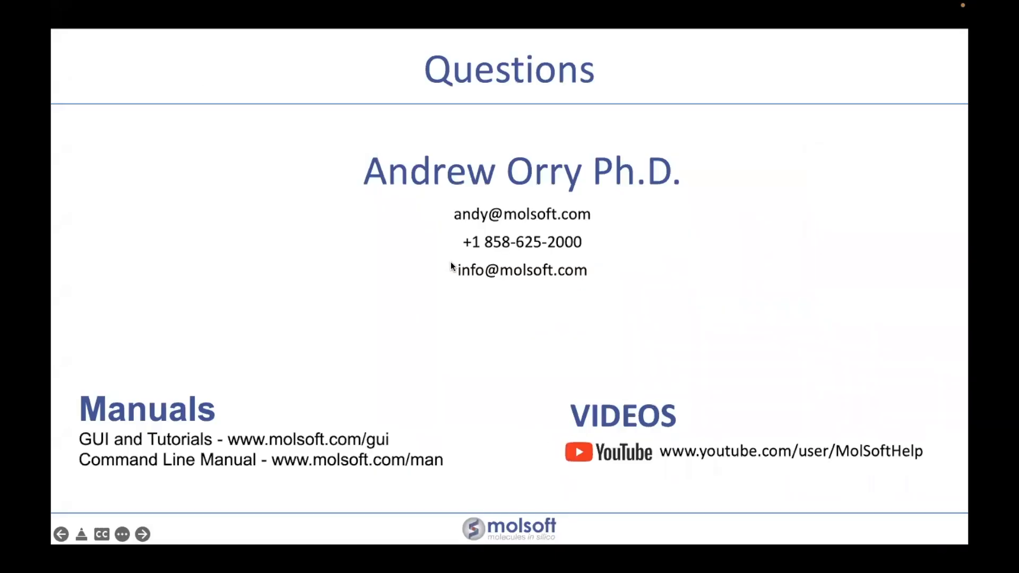